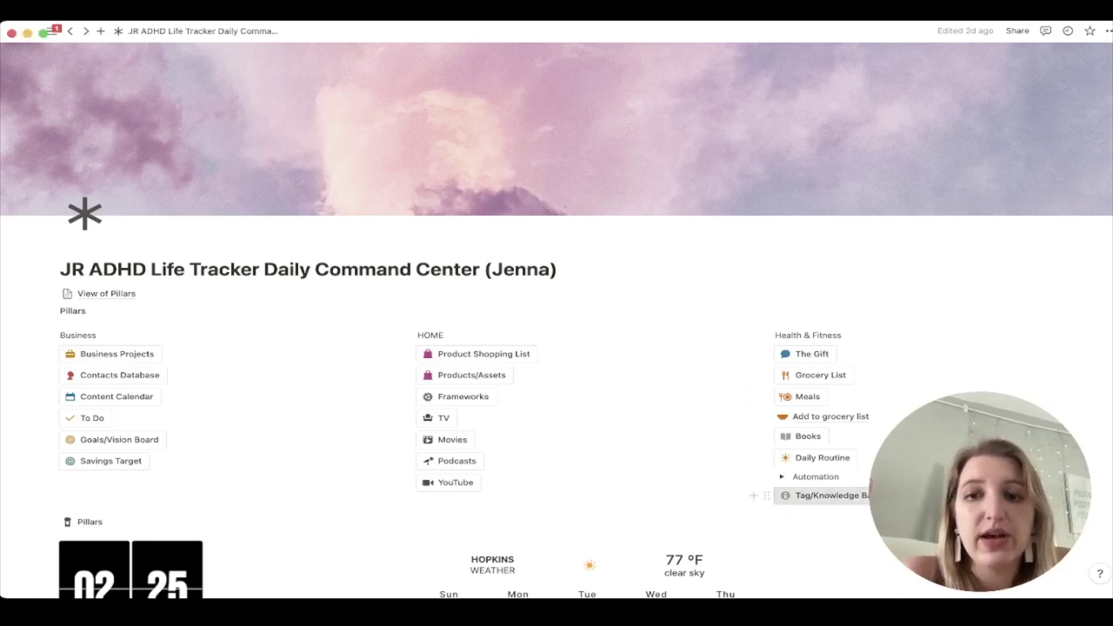
Step: Open the Tags/Knowledge Vault as a full page and examine the sub-items of Content Creation, Health & Fitness, and Home & Household
click(817, 495)
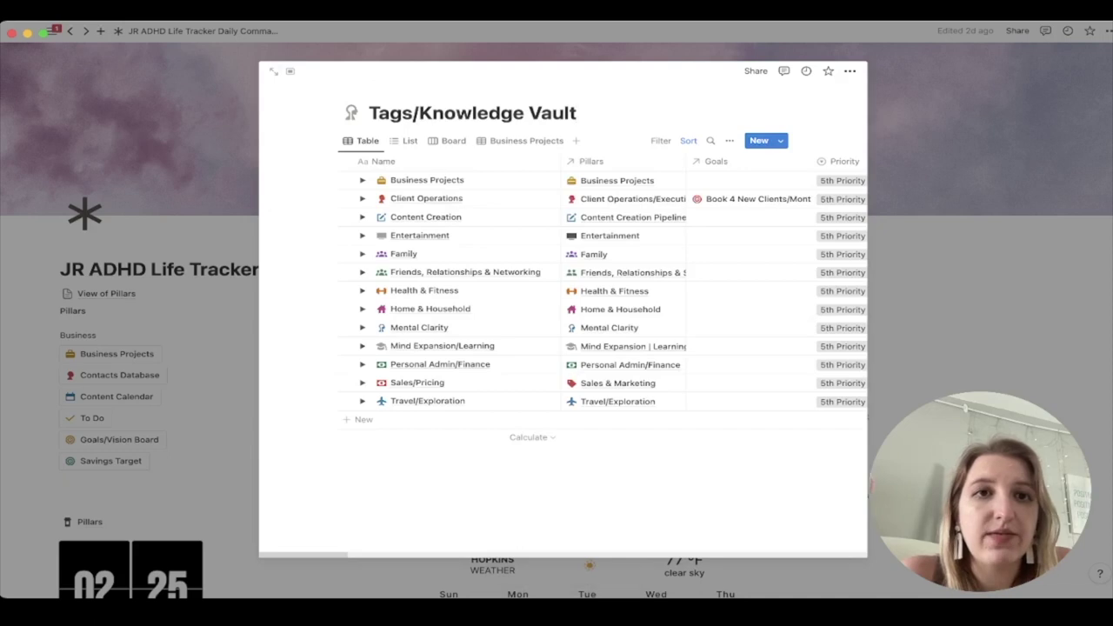
click(273, 71)
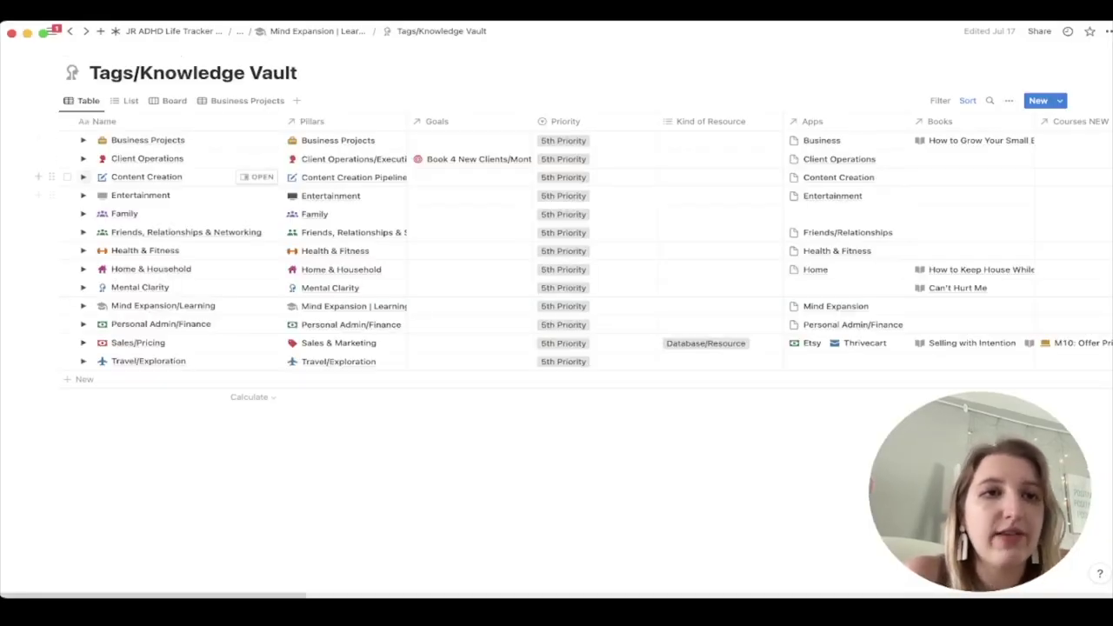
click(83, 177)
click(82, 176)
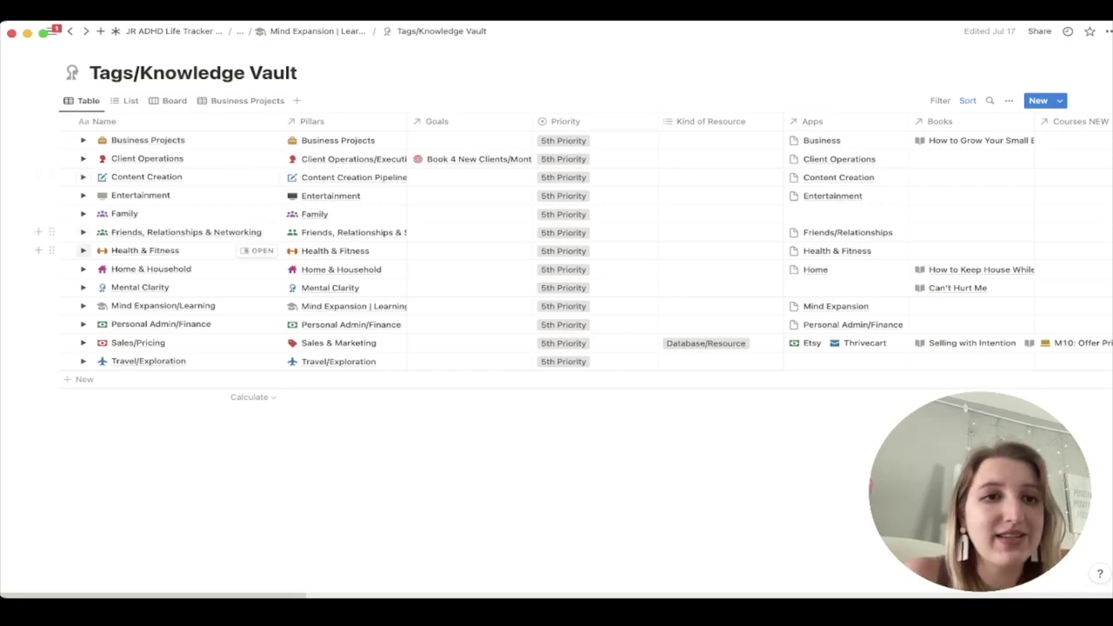
click(83, 251)
click(82, 251)
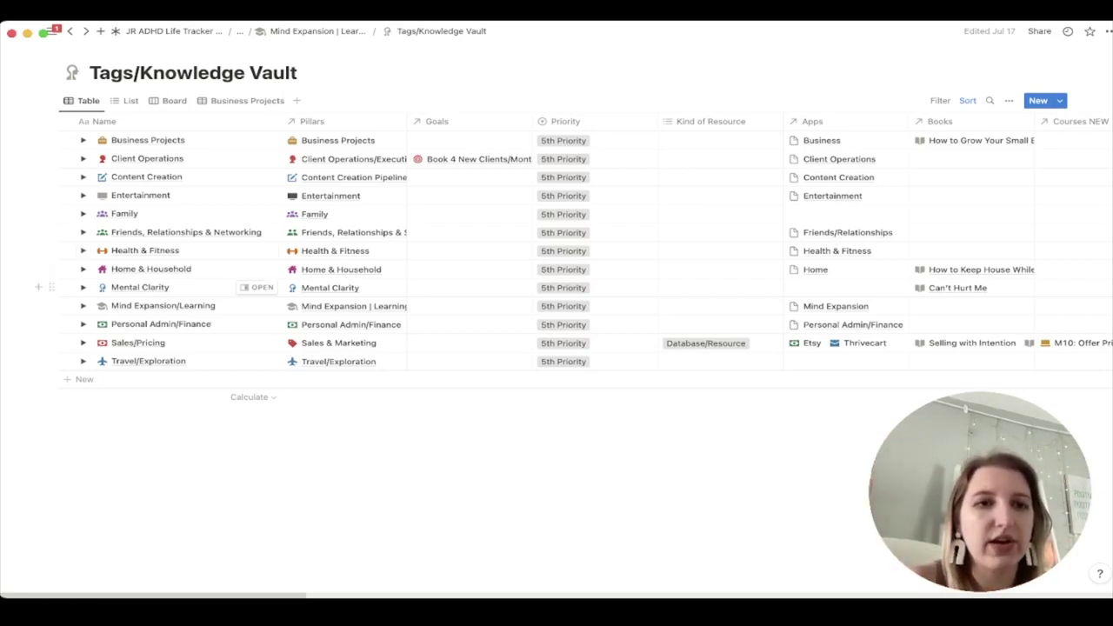
click(82, 268)
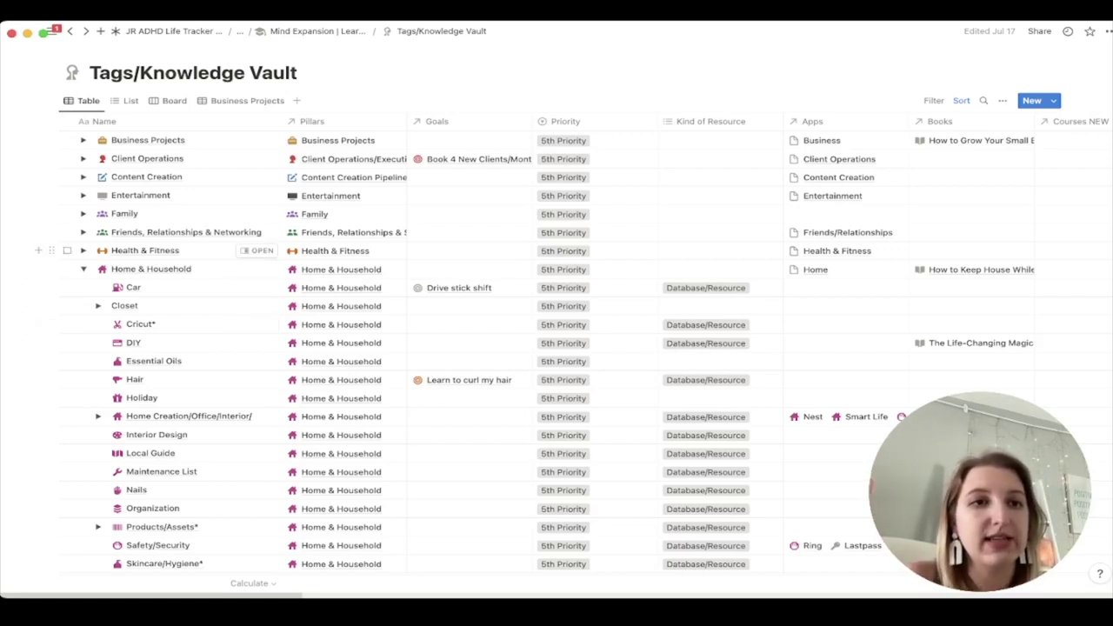
click(83, 269)
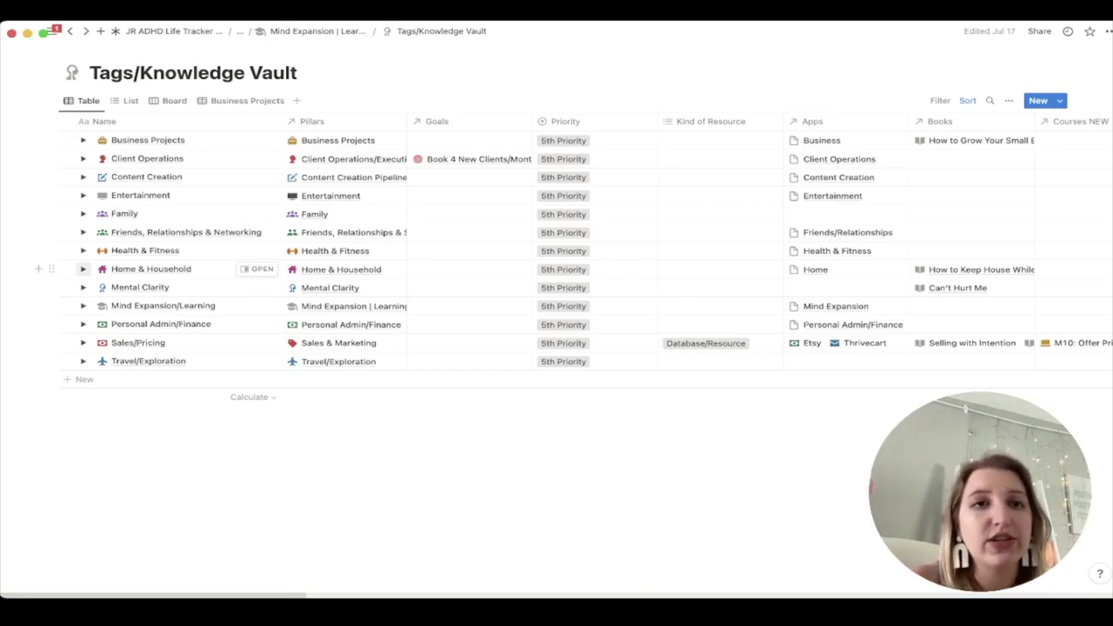
Step: Open the Frameworks database from the Daily Command Center and examine the Acronym and Cognitive Bias sub-items and the table's remaining columns
click(187, 30)
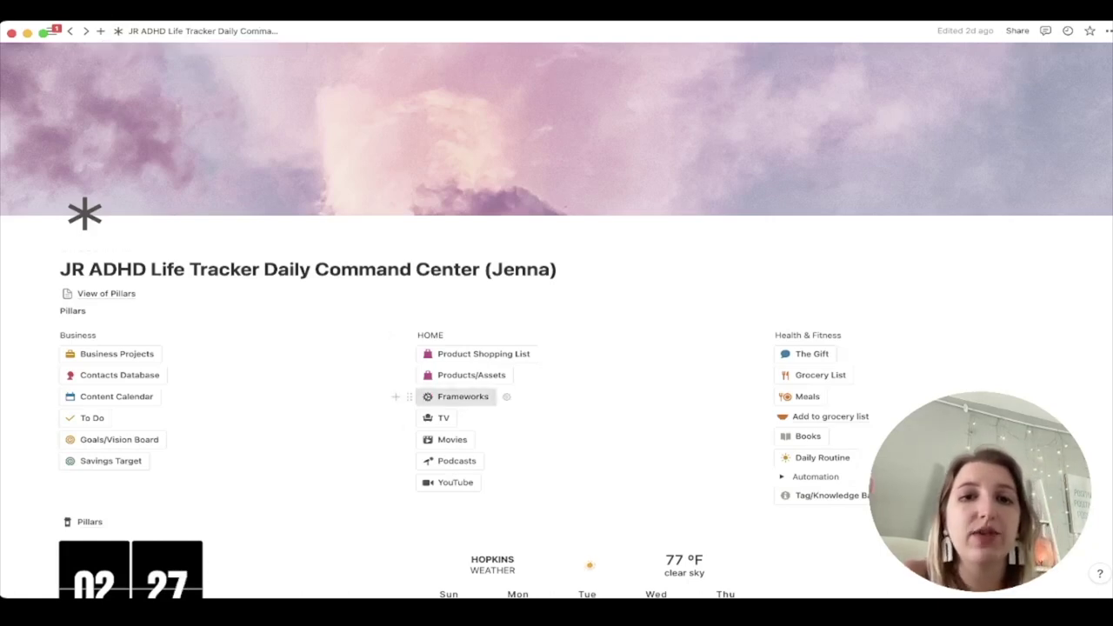
click(462, 396)
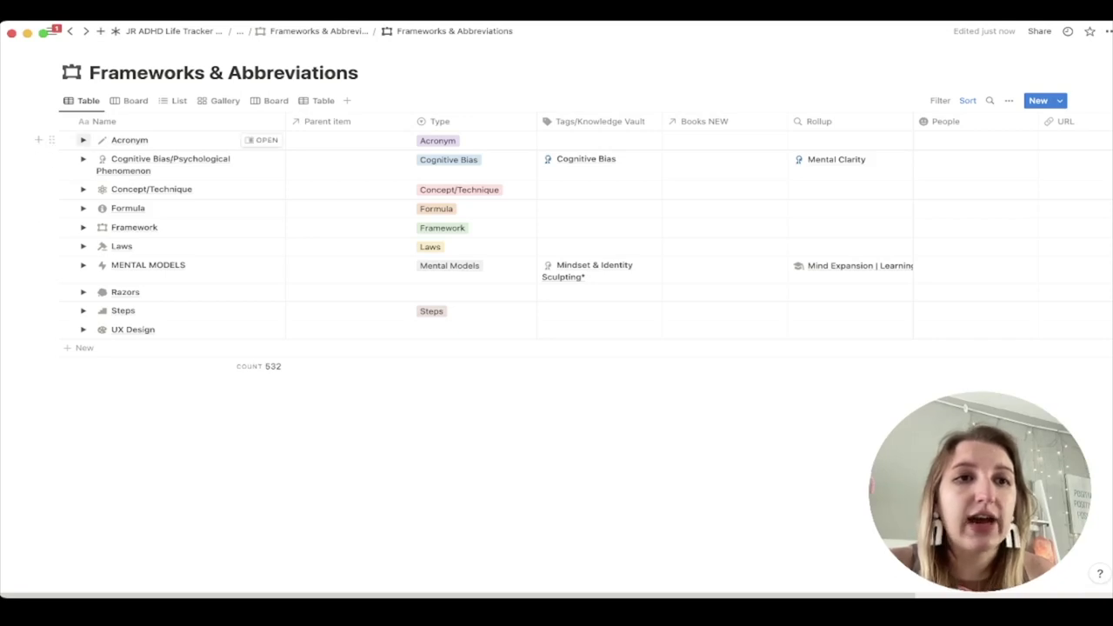
click(82, 140)
click(83, 140)
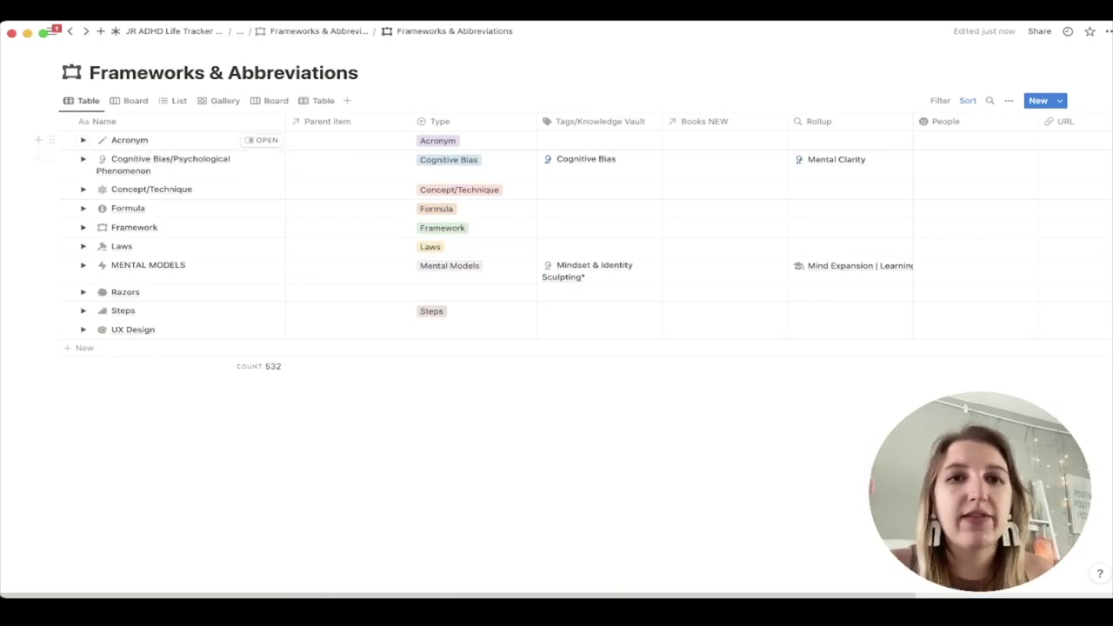
click(82, 140)
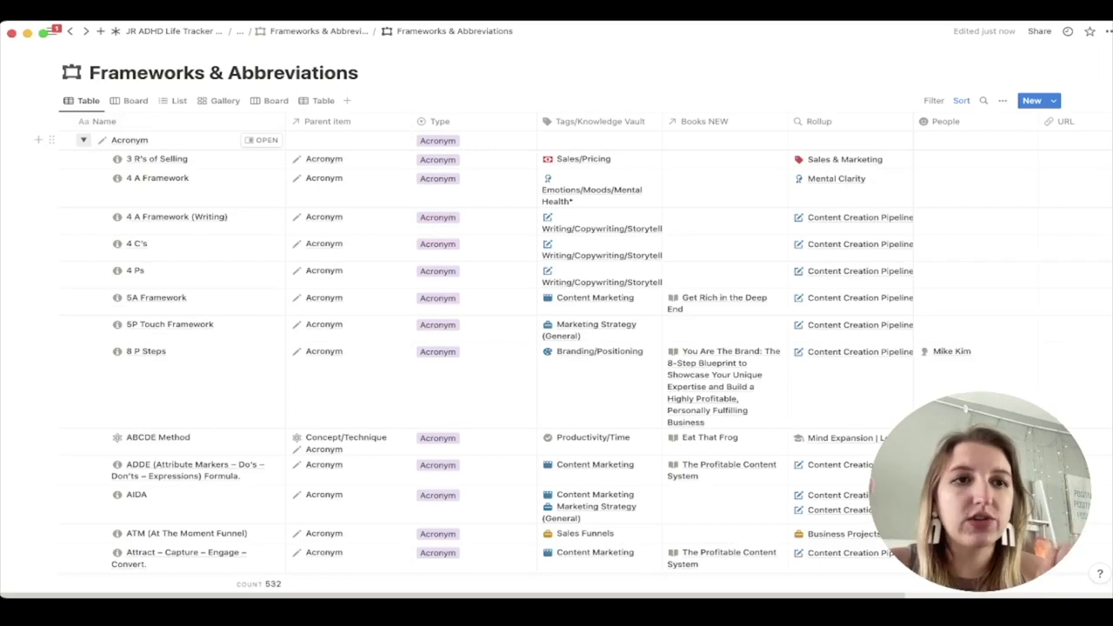
click(83, 140)
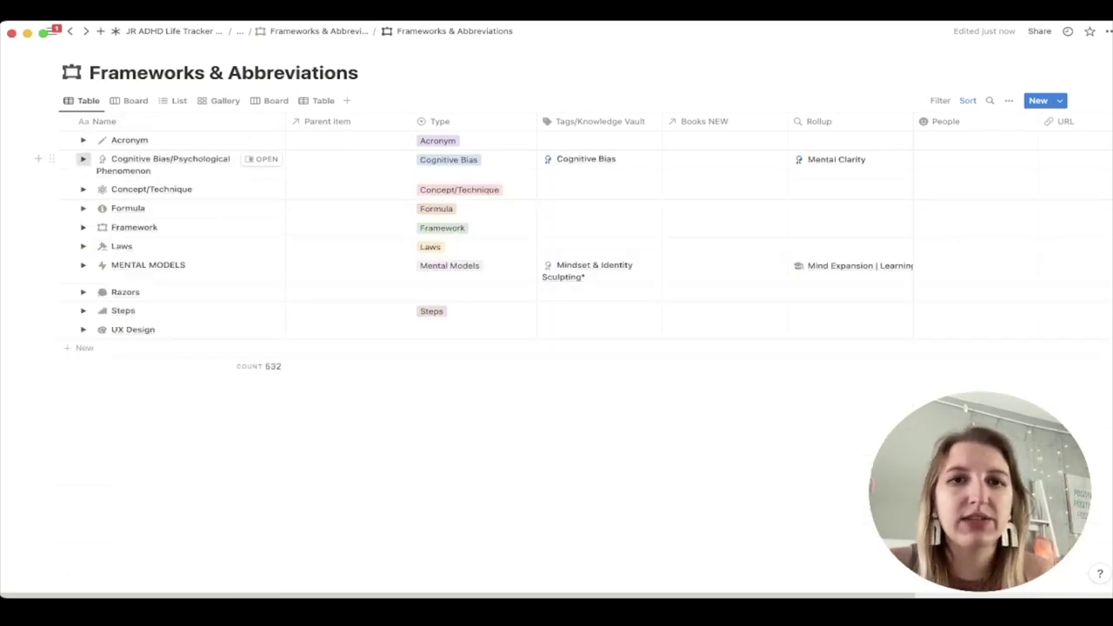
click(82, 159)
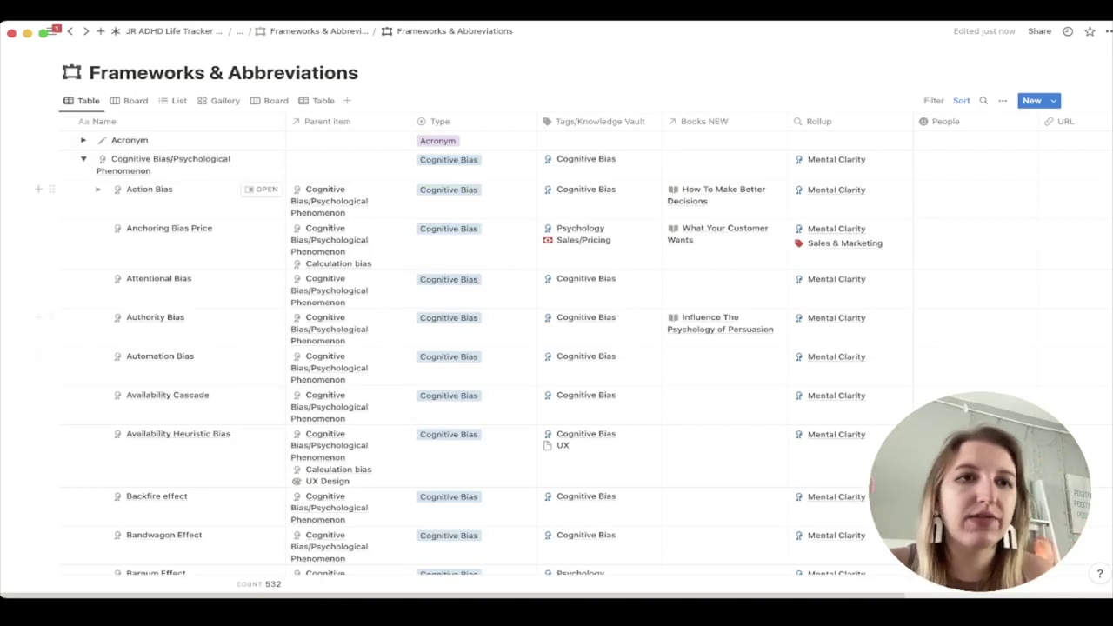
click(83, 159)
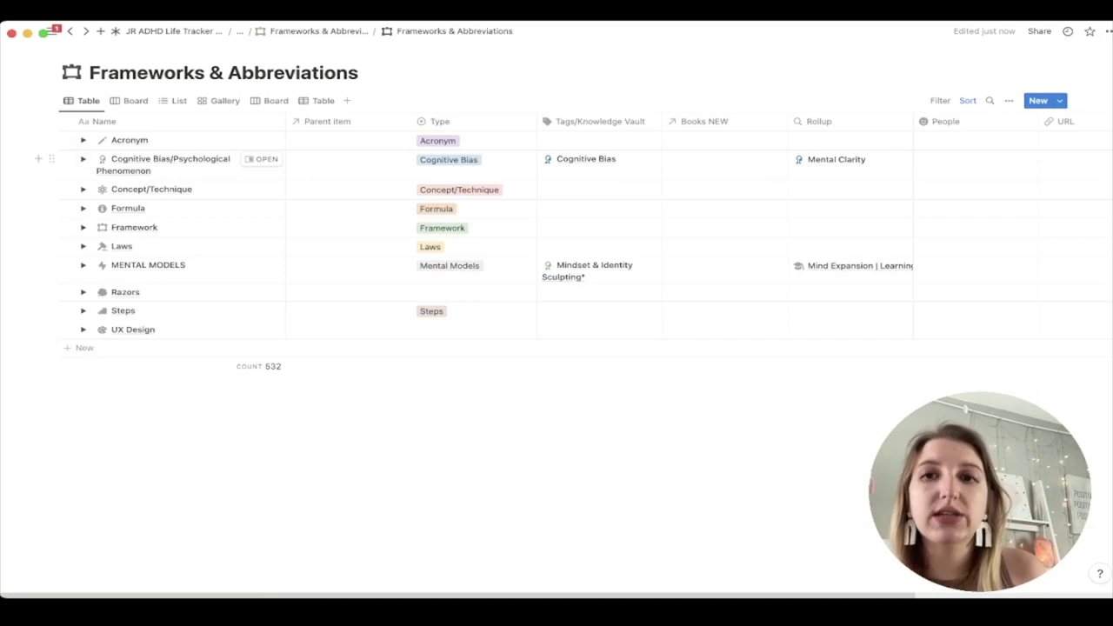
scroll(557, 235, right, 6)
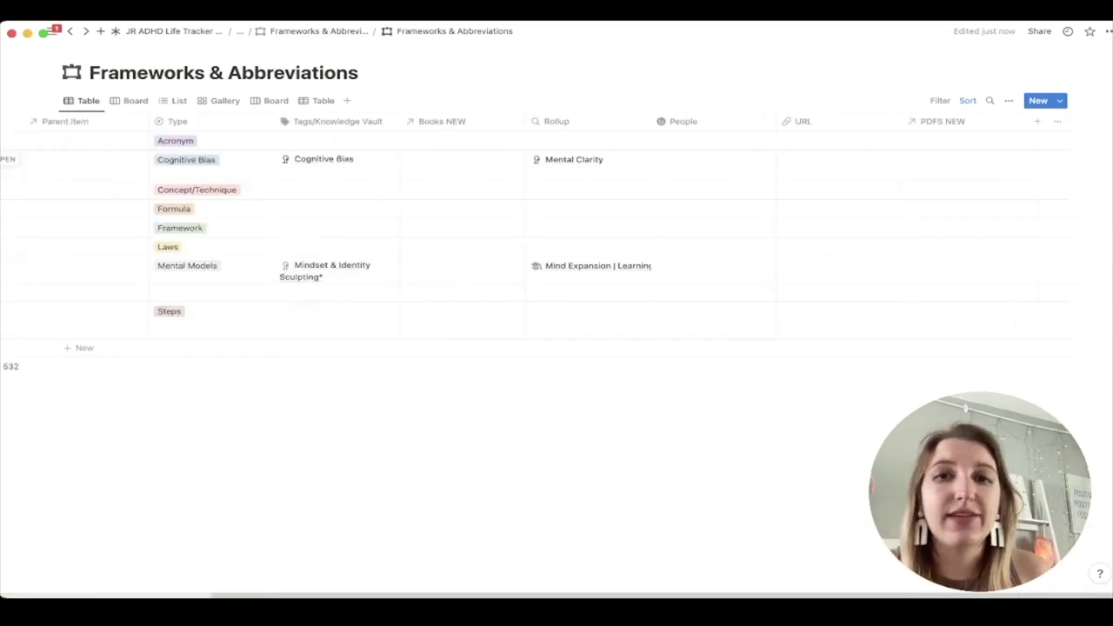
scroll(261, 152, left, 6)
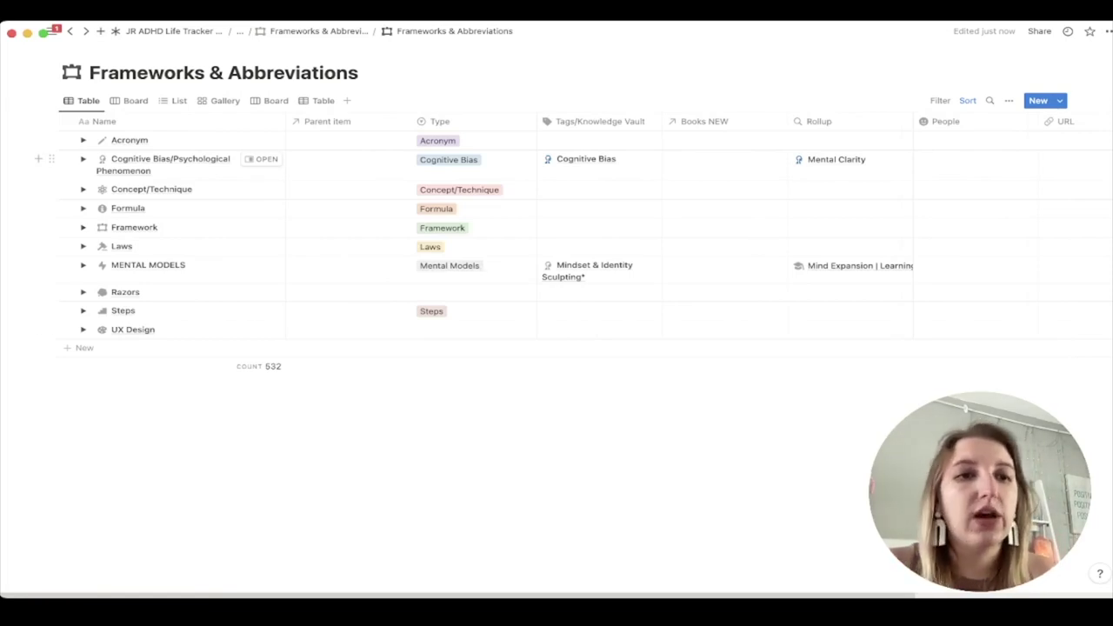
Step: Examine the sub-items under UX Design and Razors in the Frameworks & Abbreviations table, leaving both groups collapsed
click(83, 329)
click(82, 330)
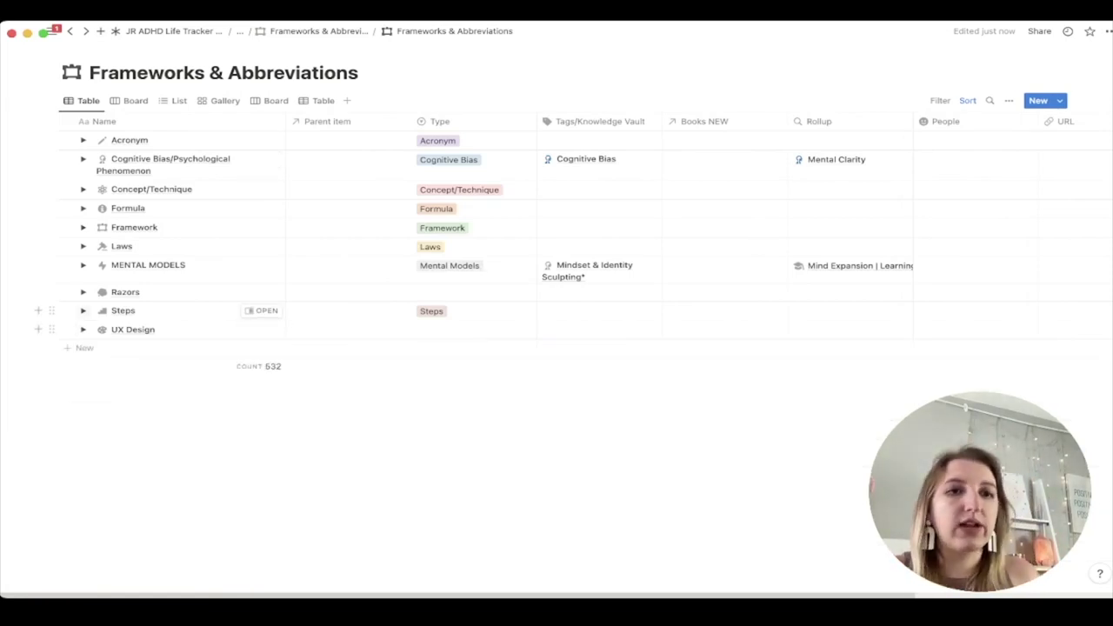
click(83, 292)
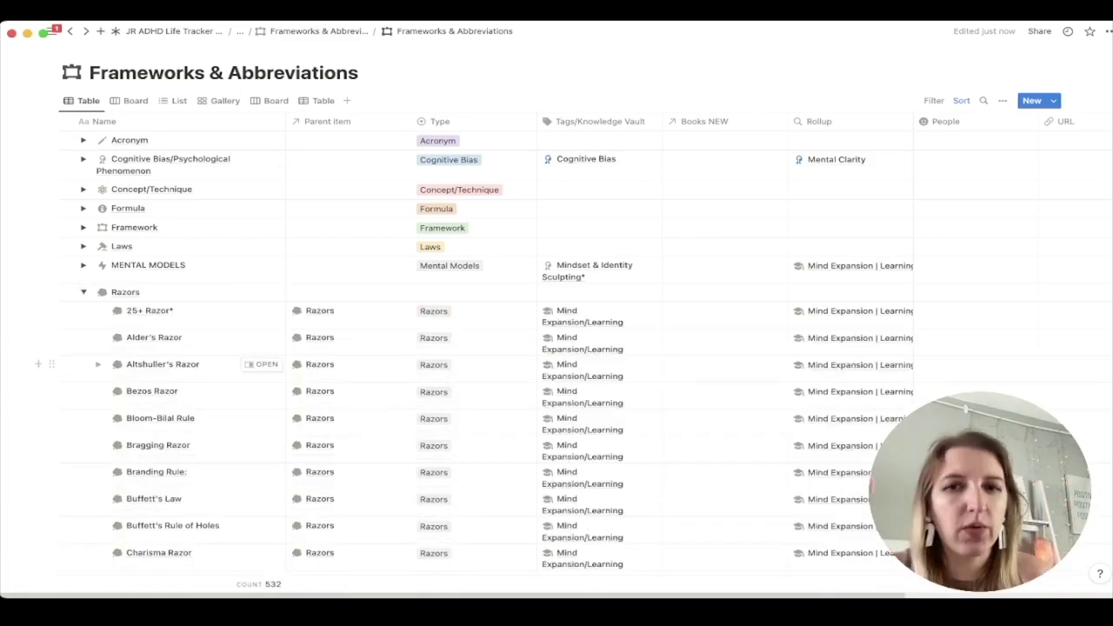
scroll(174, 365, down, 5)
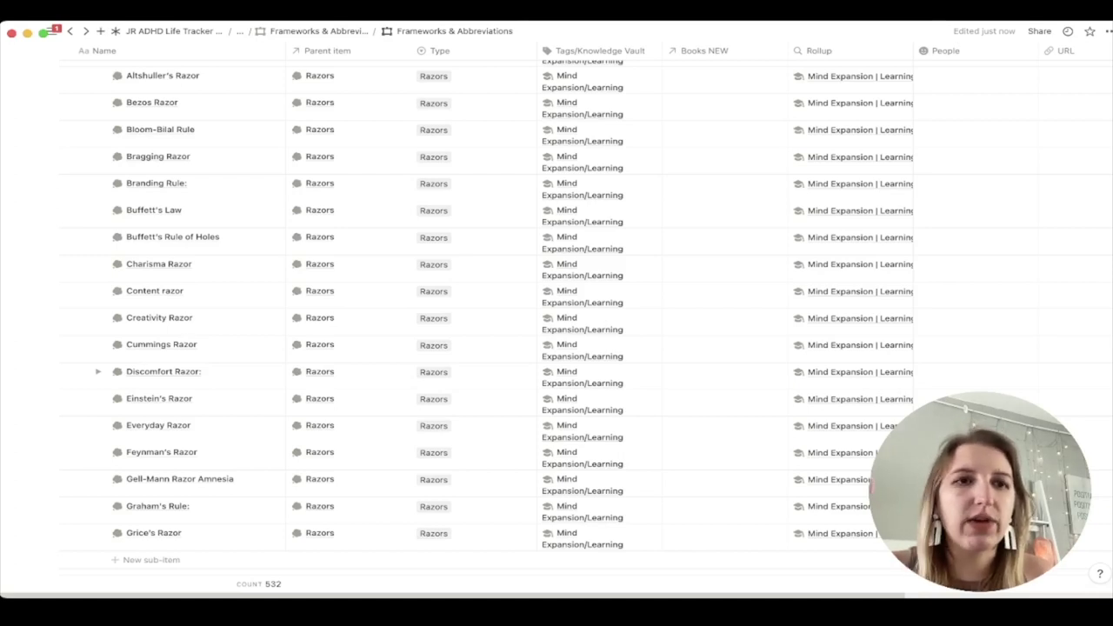
scroll(174, 348, up, 10)
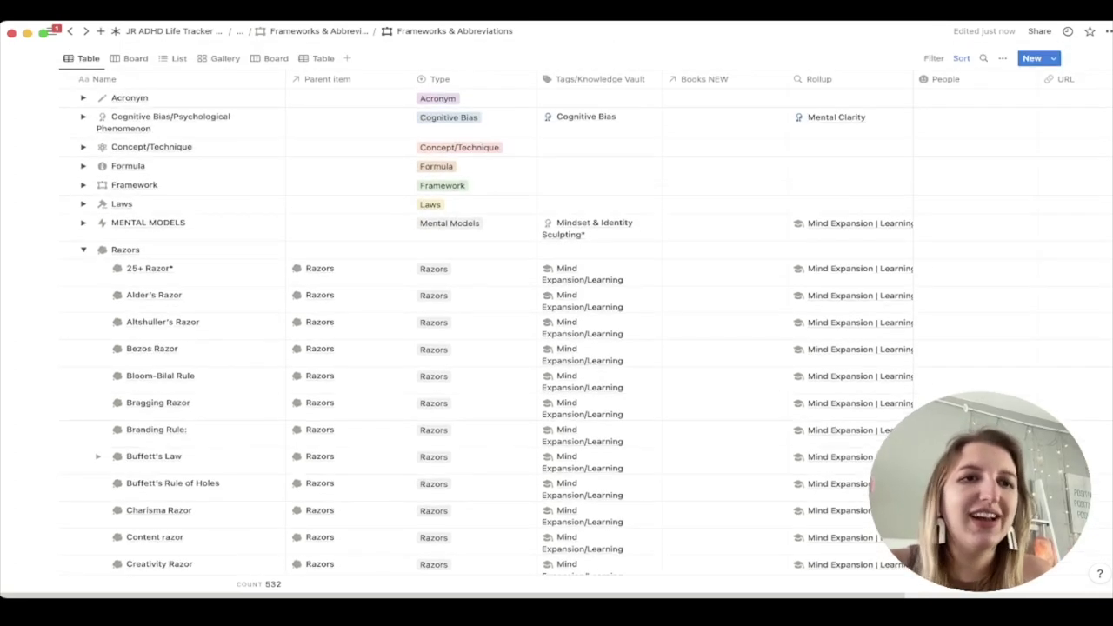
click(82, 249)
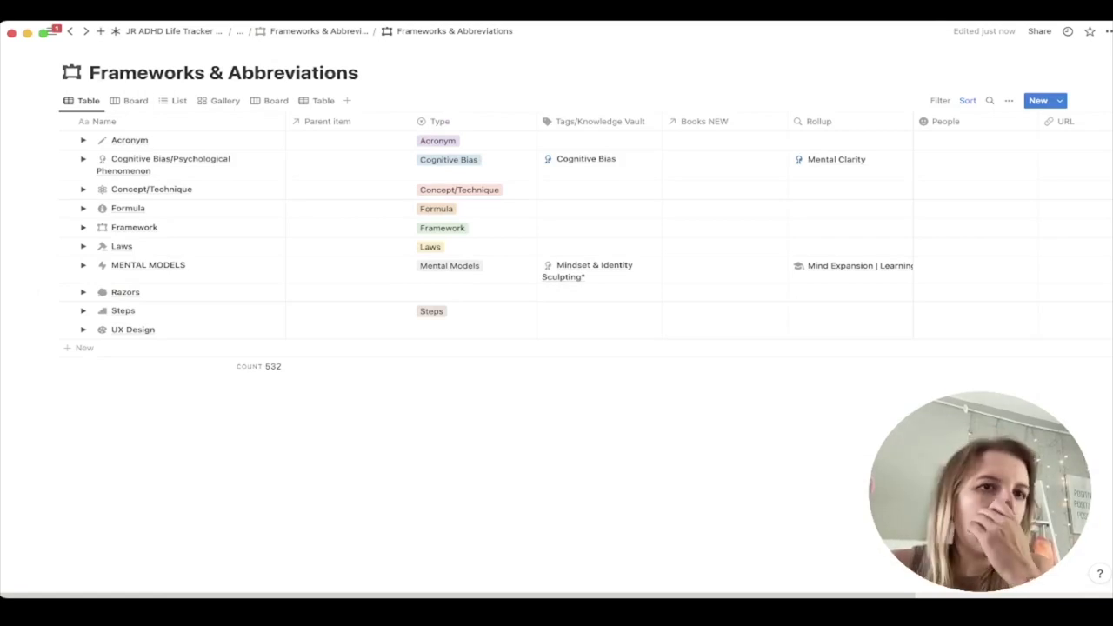
Step: Show the frameworks as a board grouped by type and review the Action Bias card's properties and illustration, closing the card again
click(130, 100)
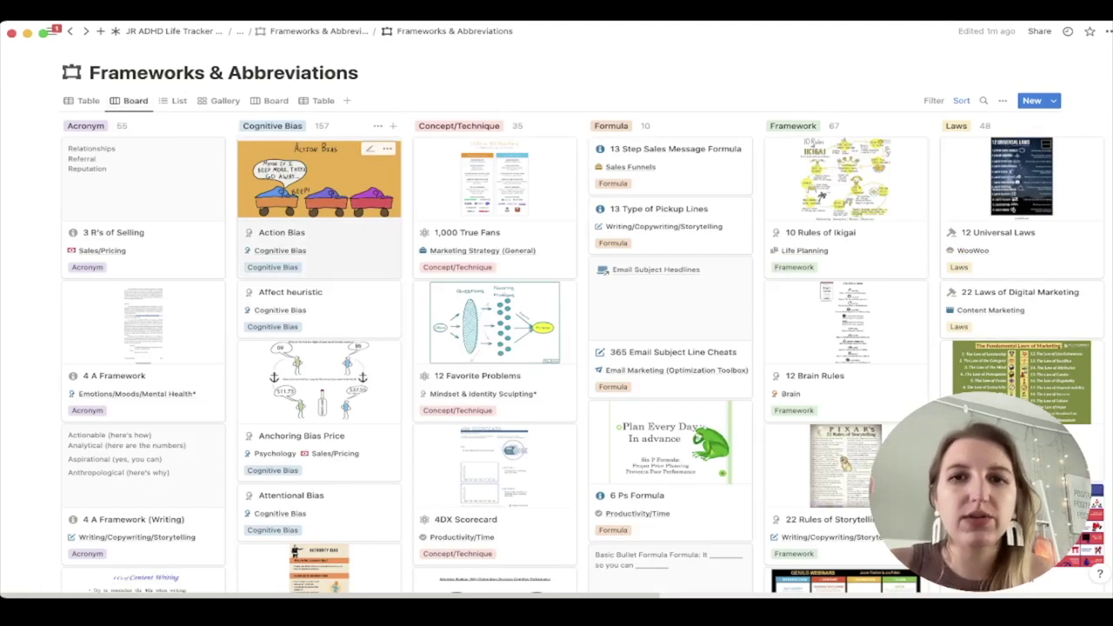
click(319, 200)
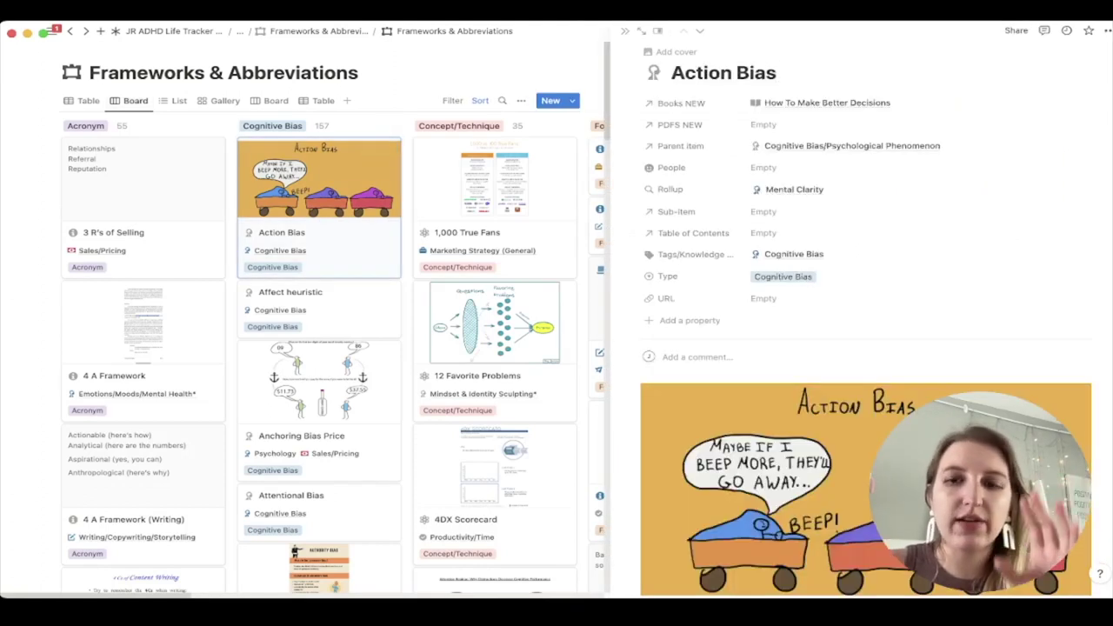
scroll(866, 326, down, 1)
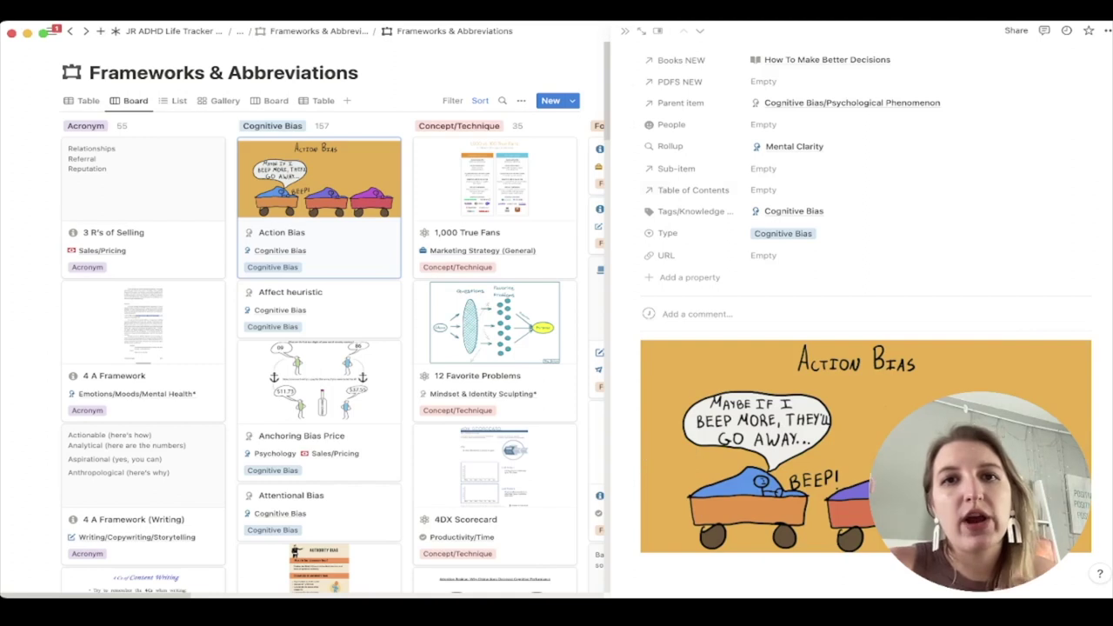
click(624, 30)
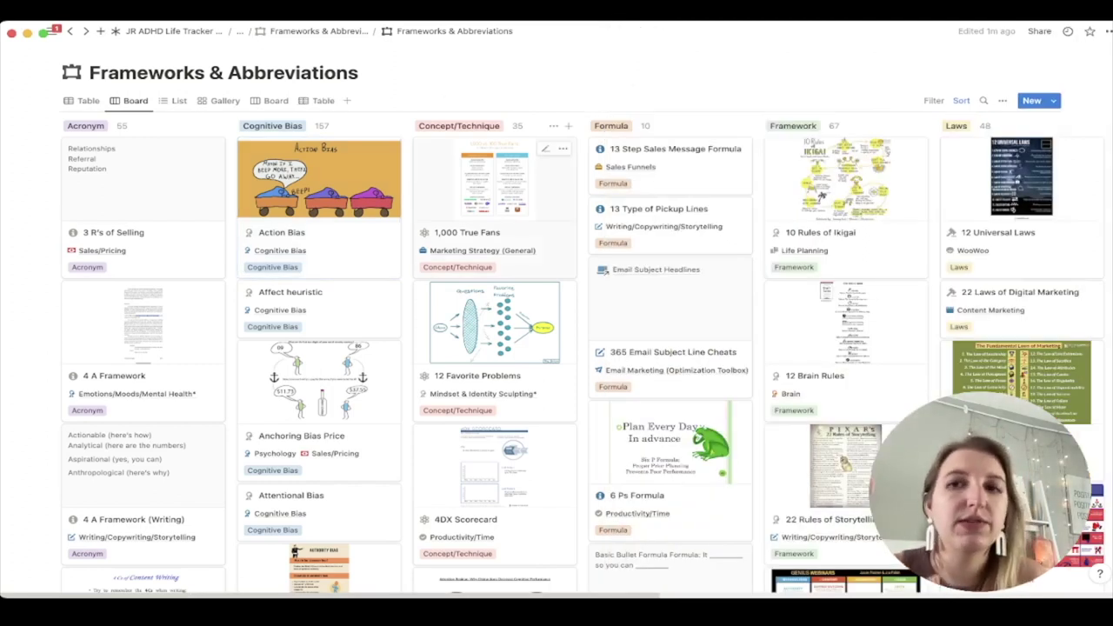
Step: Delete the empty "Psychological Phenom..." group from the frameworks board and look over the remaining groups
scroll(556, 348, right, 10)
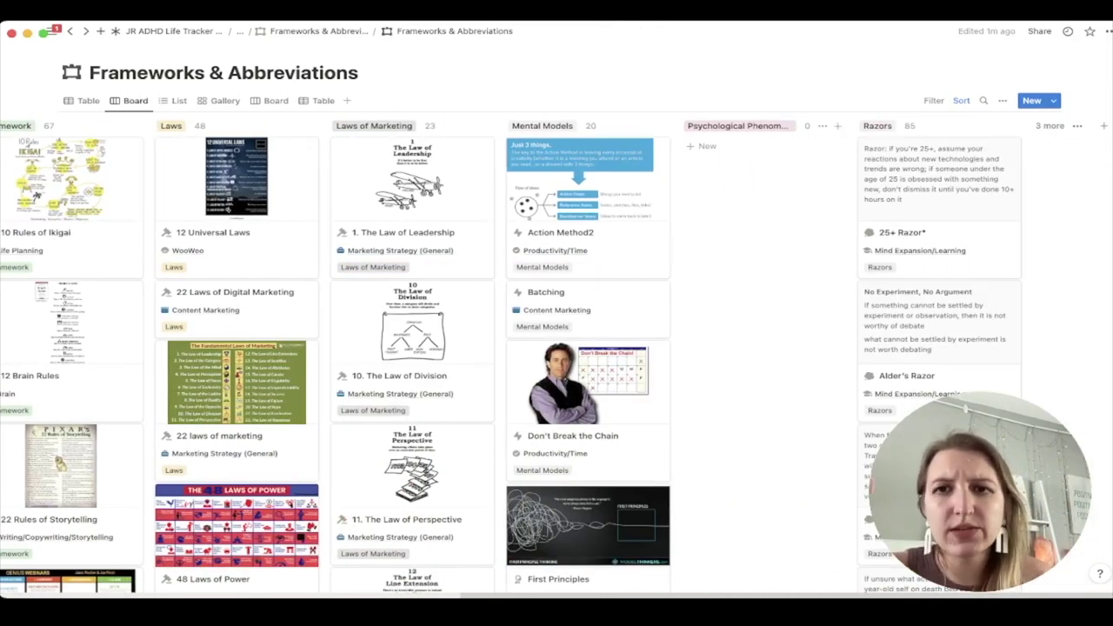
click(822, 125)
click(809, 160)
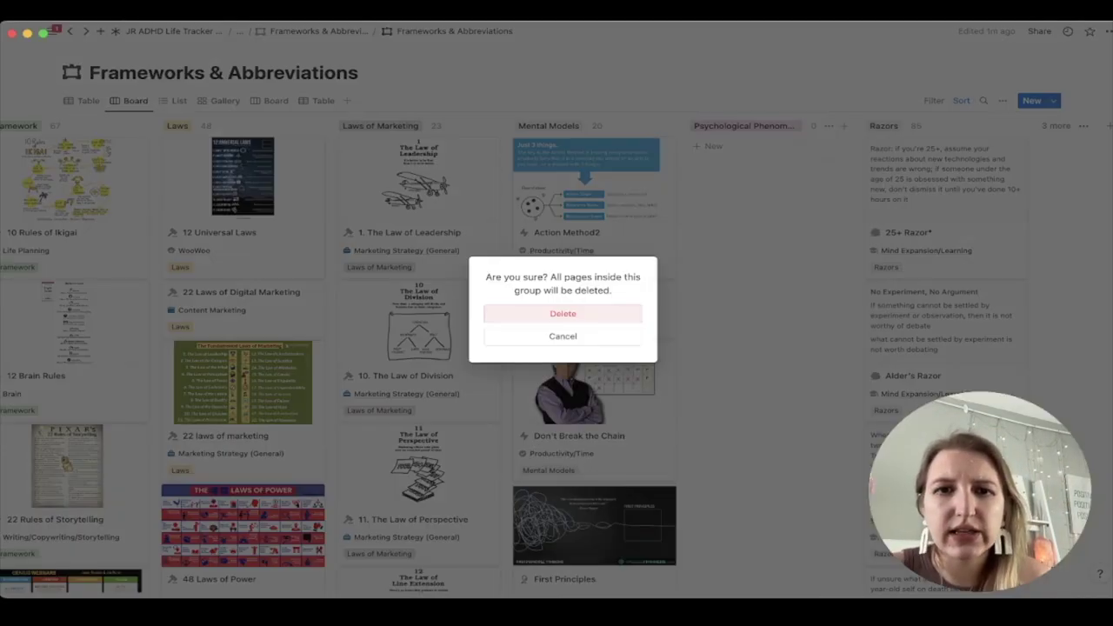
key(Return)
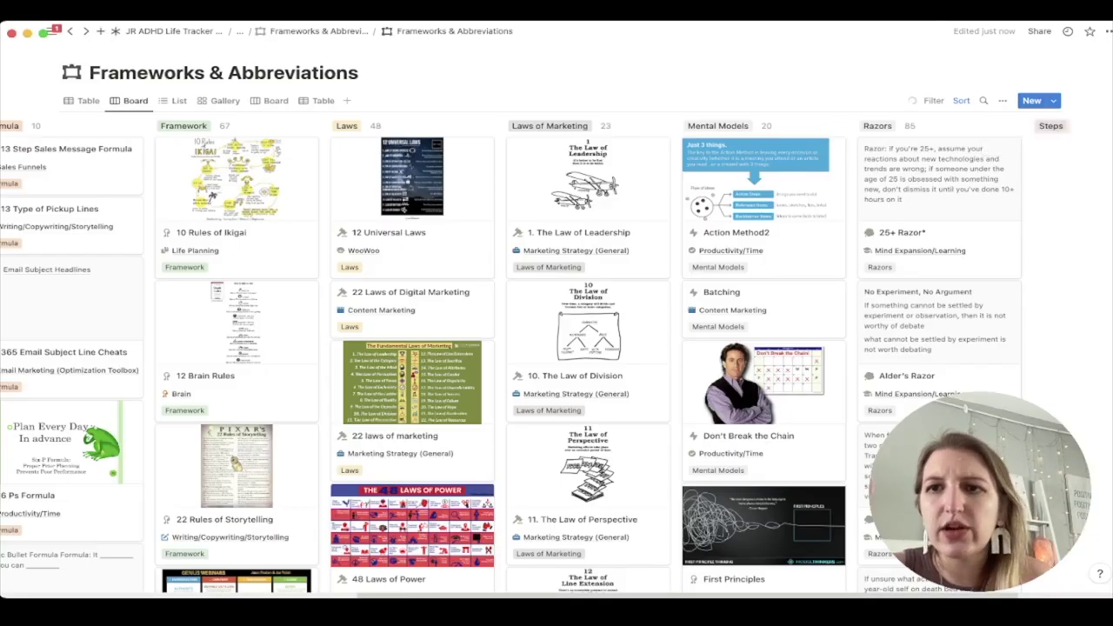
scroll(939, 265, right, 5)
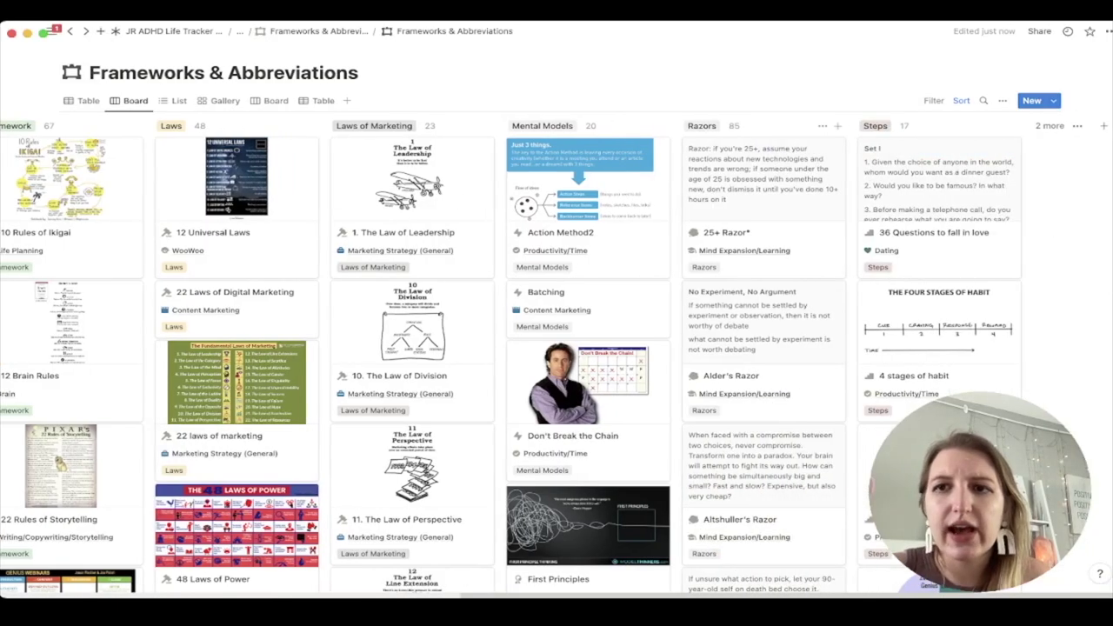
scroll(939, 265, left, 2)
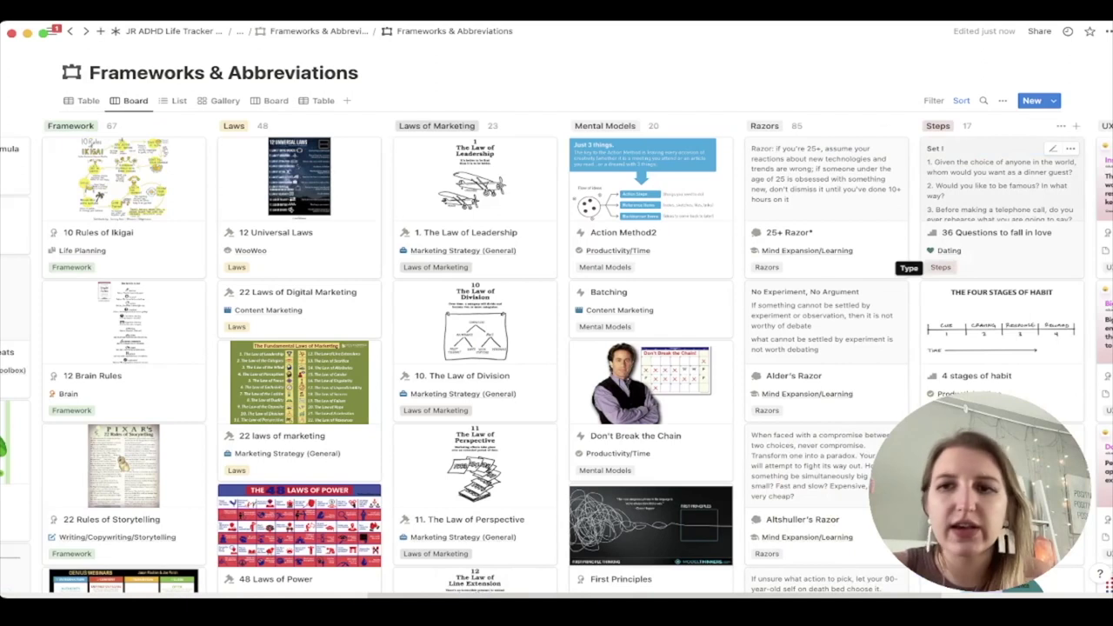
scroll(909, 261, right, 5)
scroll(556, 348, left, 15)
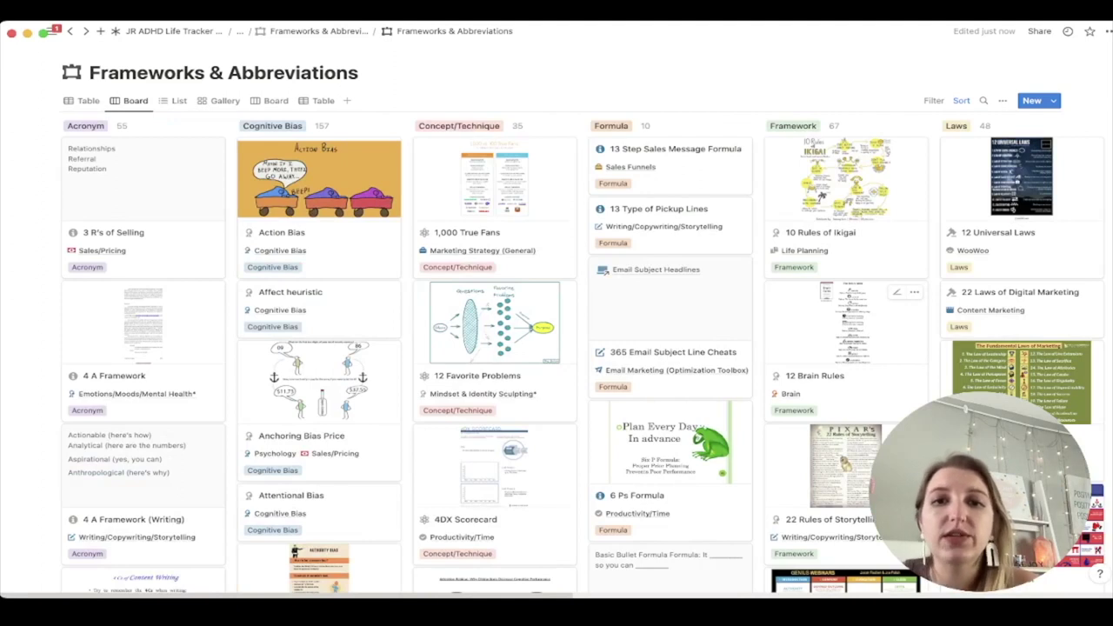
Step: Switch to the ungrouped second table view and sort its entries ascending by Tags/Knowledge Vault
click(318, 100)
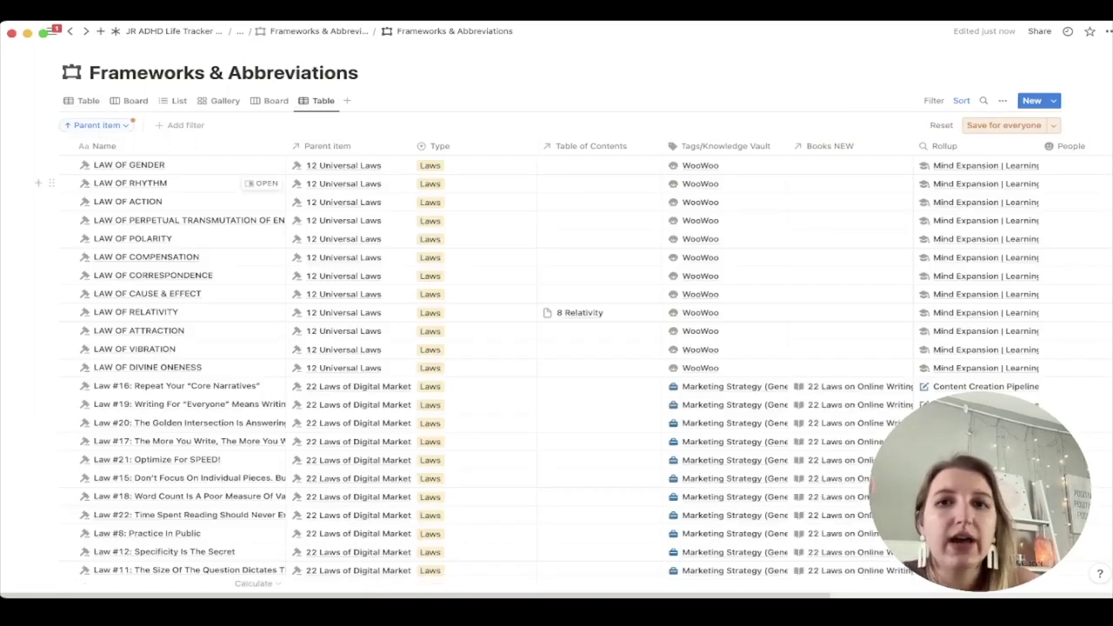
click(726, 145)
click(716, 212)
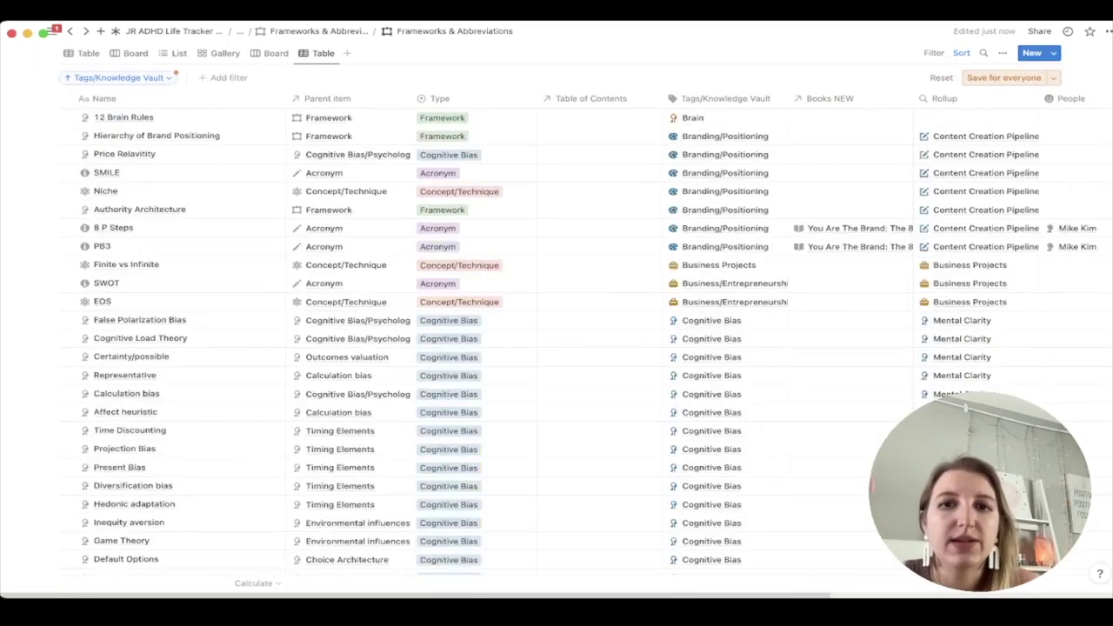
Step: Open the SMILE acronym entry beside the table and review its notes and linked properties
scroll(556, 347, down, 3)
scroll(556, 348, up, 4)
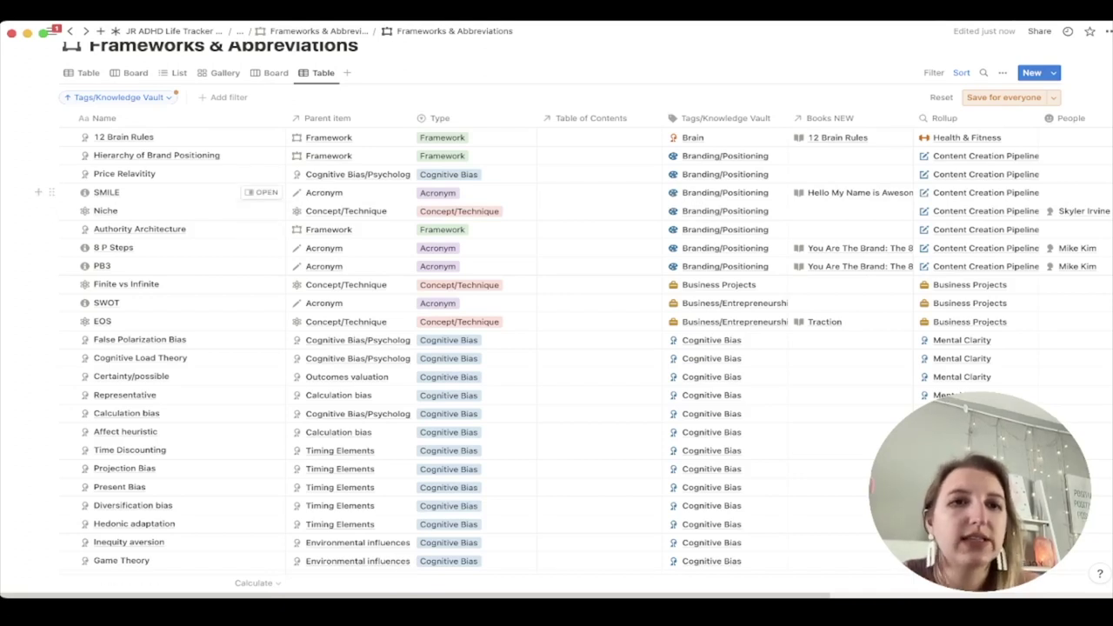
click(261, 193)
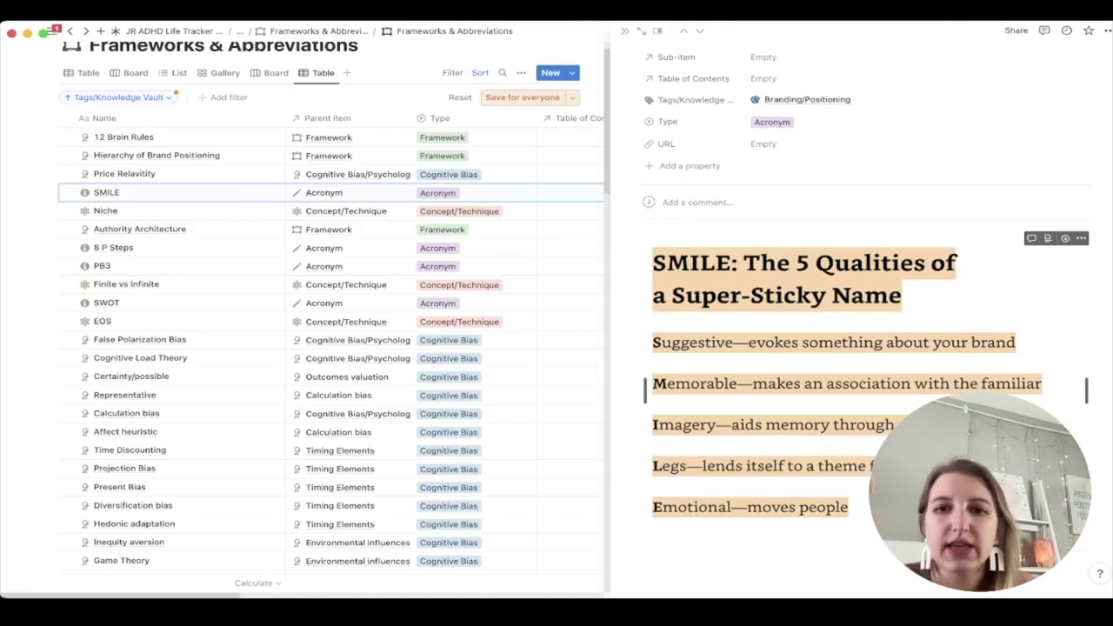
scroll(865, 348, up, 3)
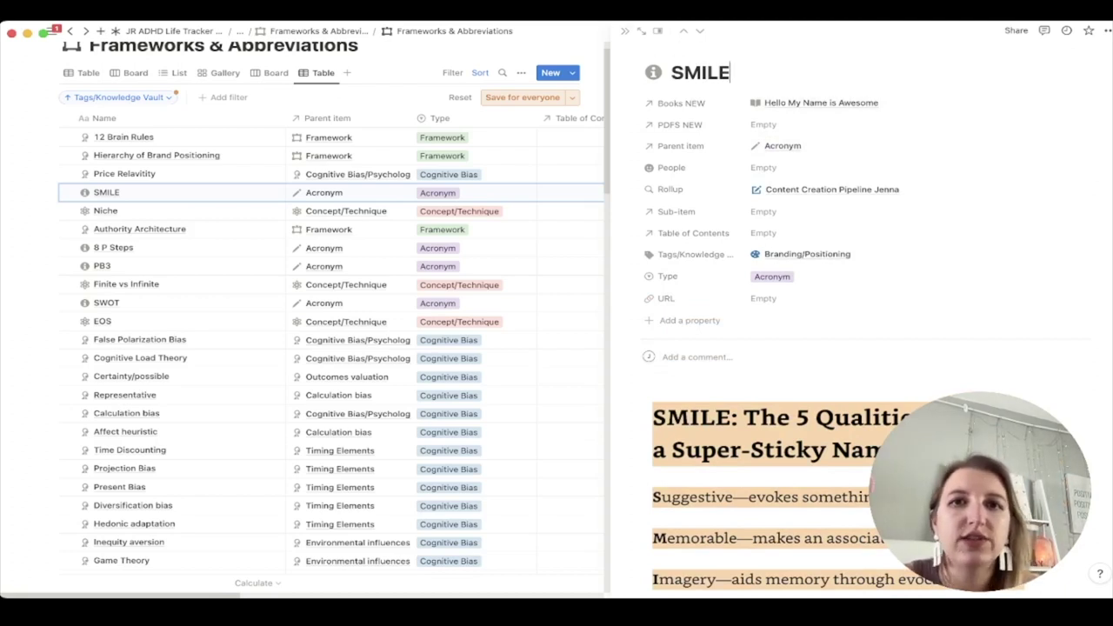
Step: Close the SMILE entry, return to the daily command center and open the Books database as a full page
key(Escape)
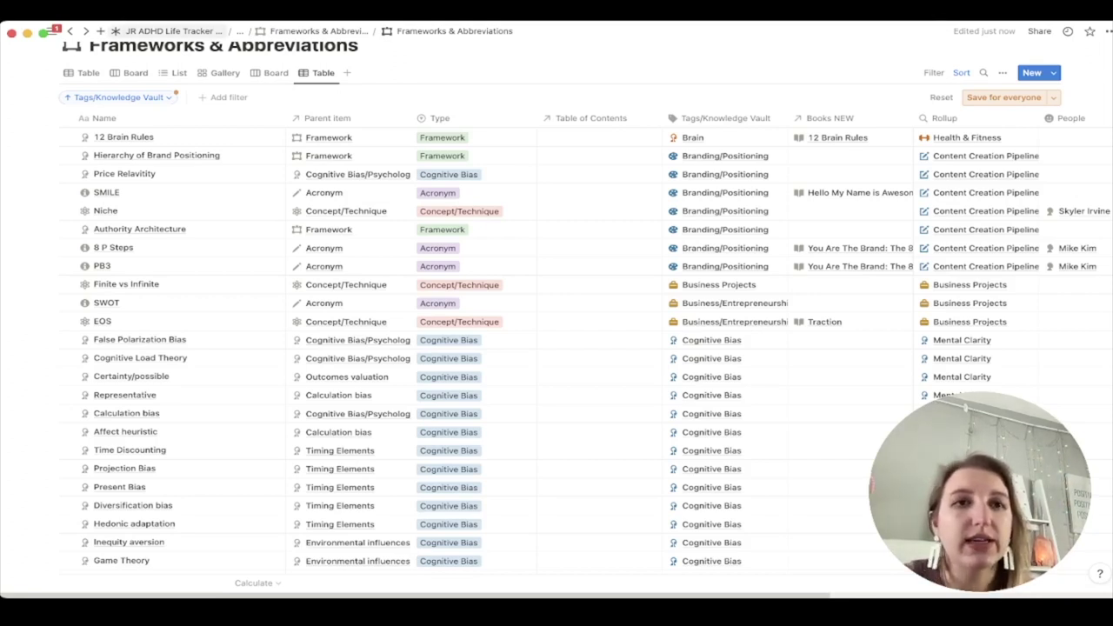
click(174, 30)
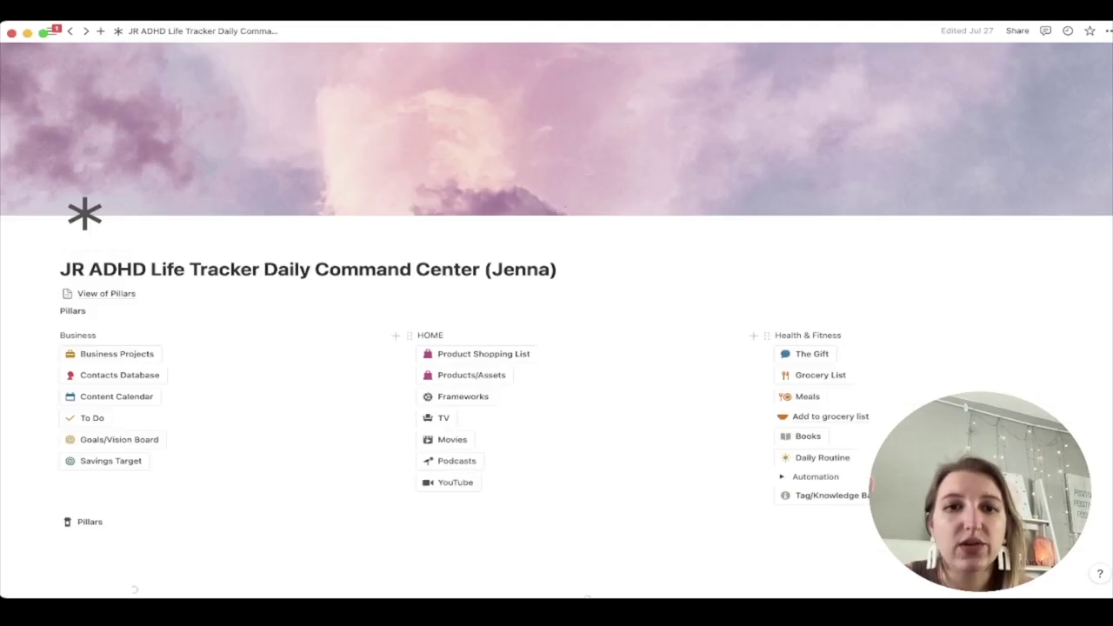
click(808, 435)
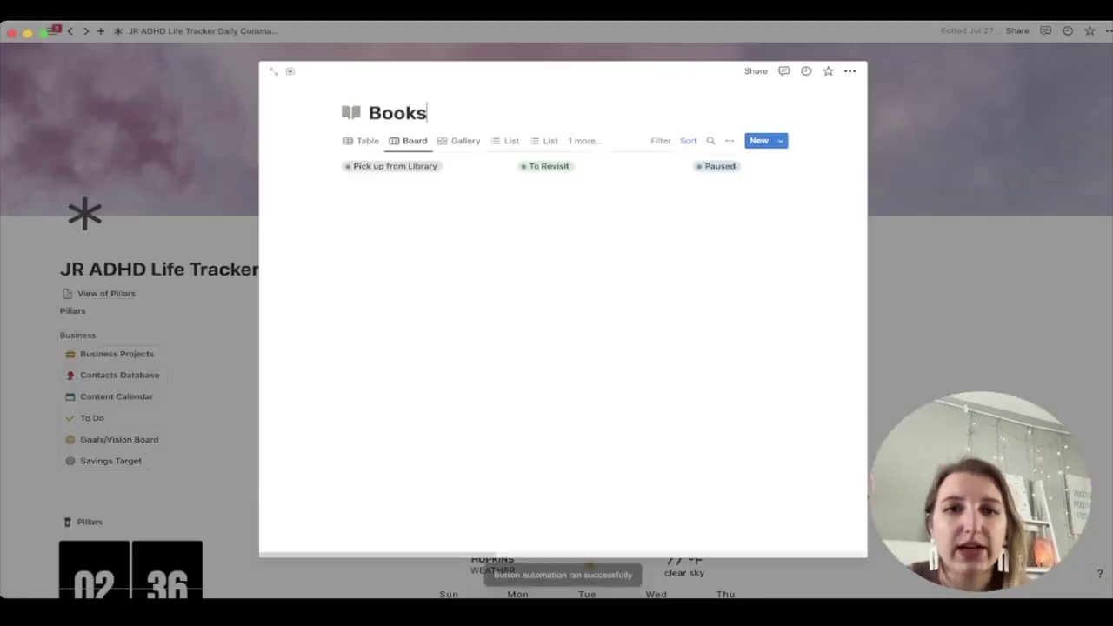
click(273, 70)
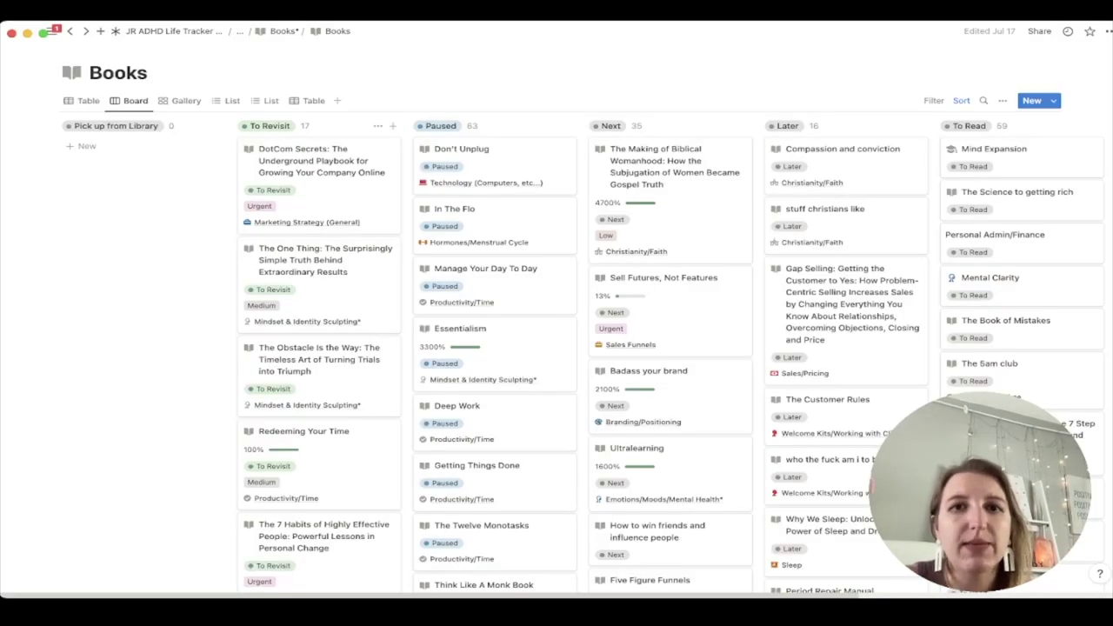
Step: Look over the Books board's status columns from To Revisit through Current and Done
scroll(556, 348, right, 5)
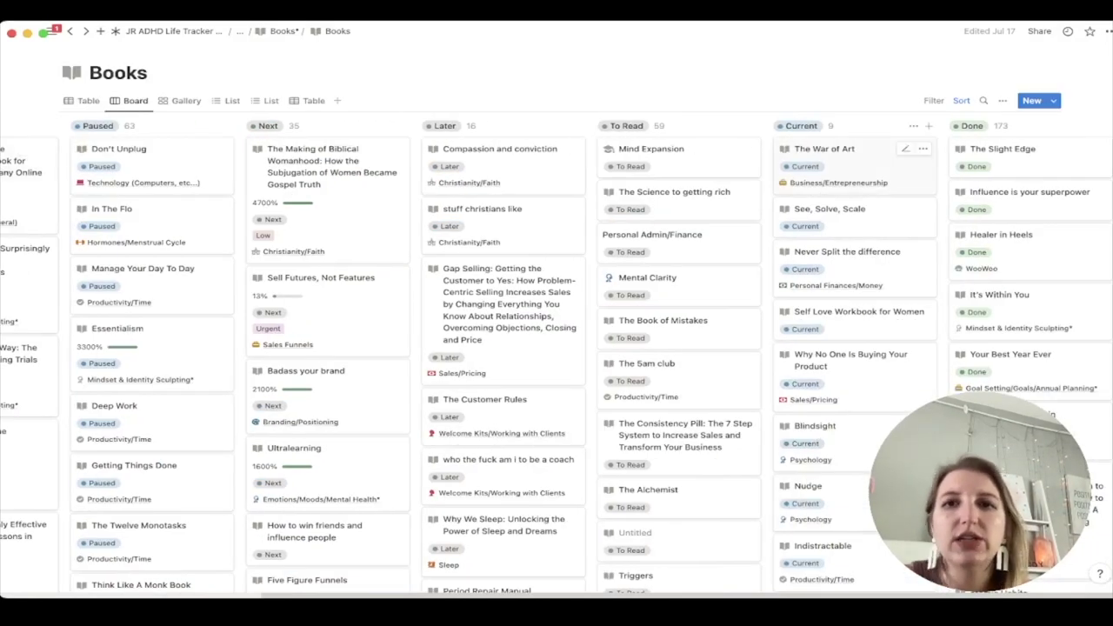
scroll(857, 304, down, 1)
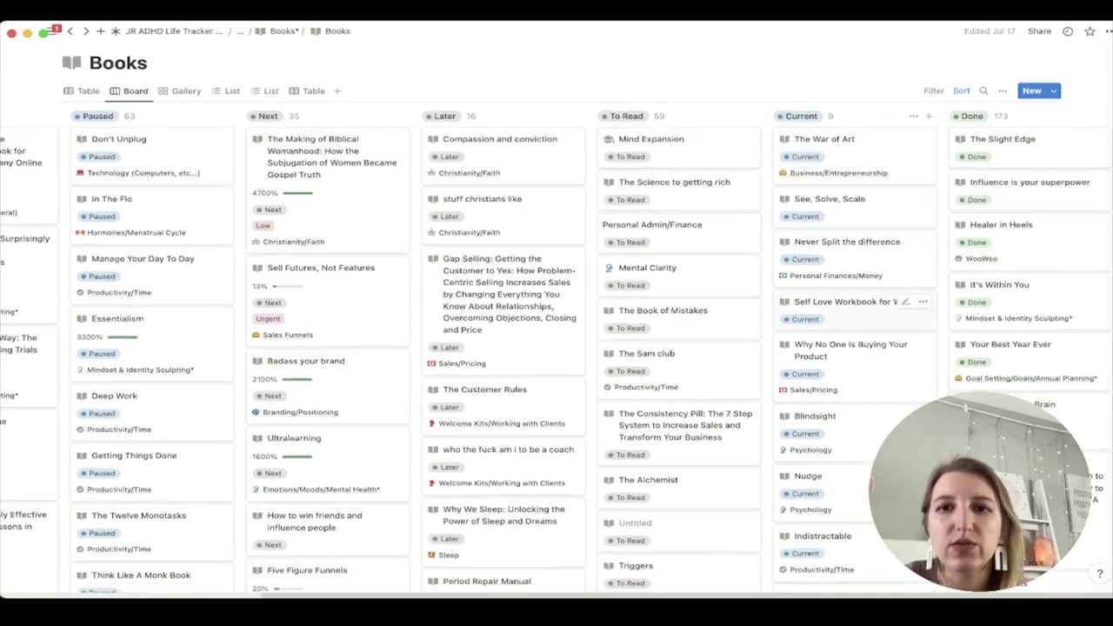
scroll(856, 348, down, 4)
scroll(856, 348, up, 4)
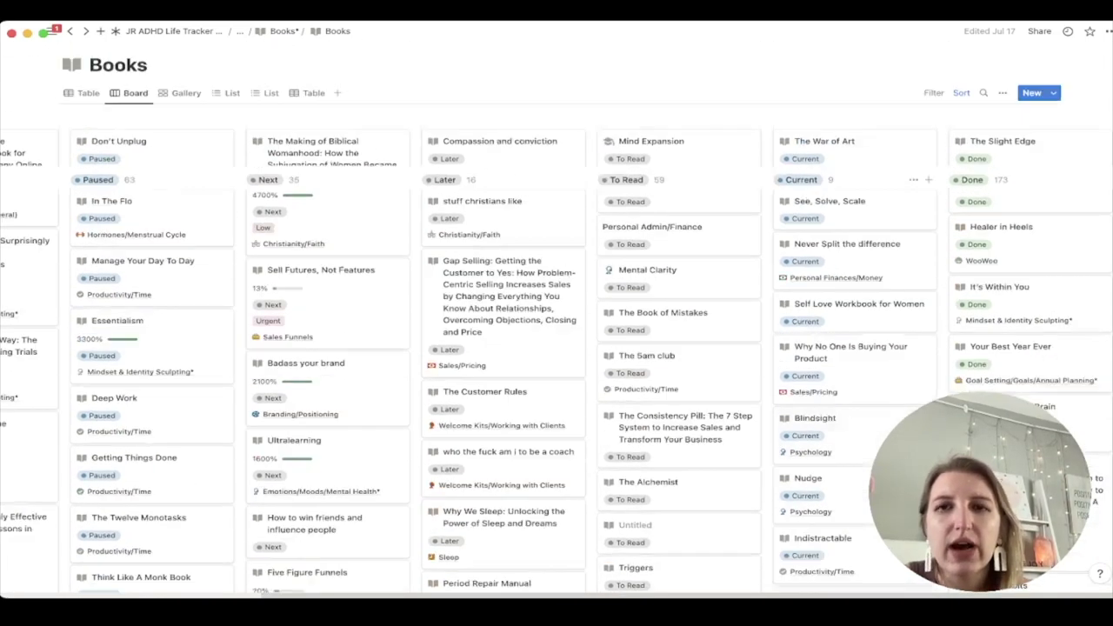
scroll(557, 347, up, 1)
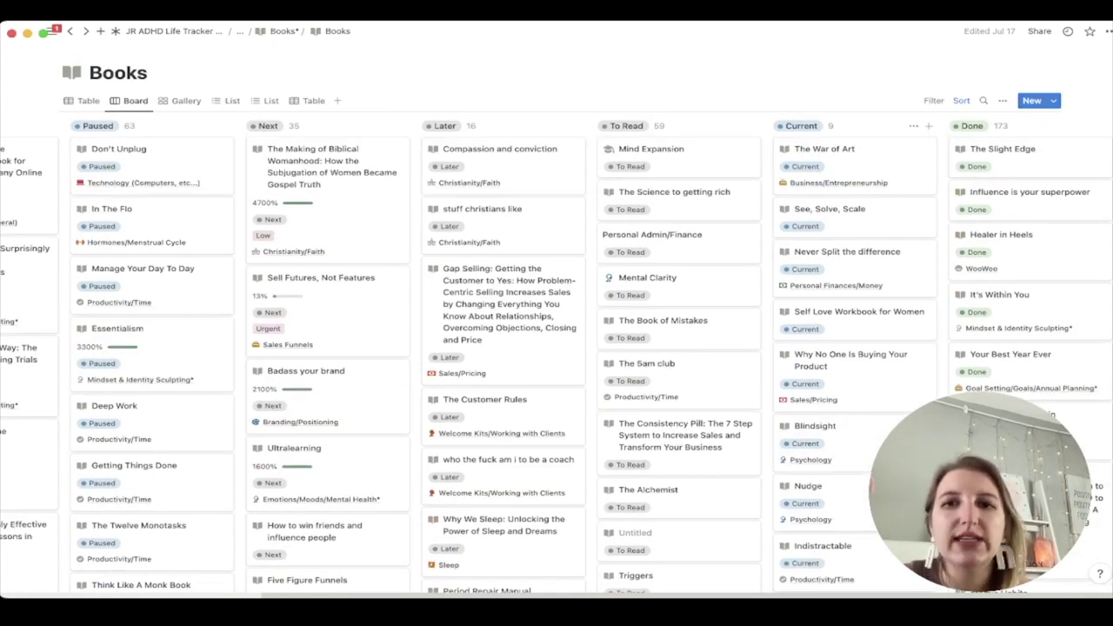
Step: Add a book card titled "The 3 Alarms" to the Current column of the Books board
scroll(824, 348, down, 5)
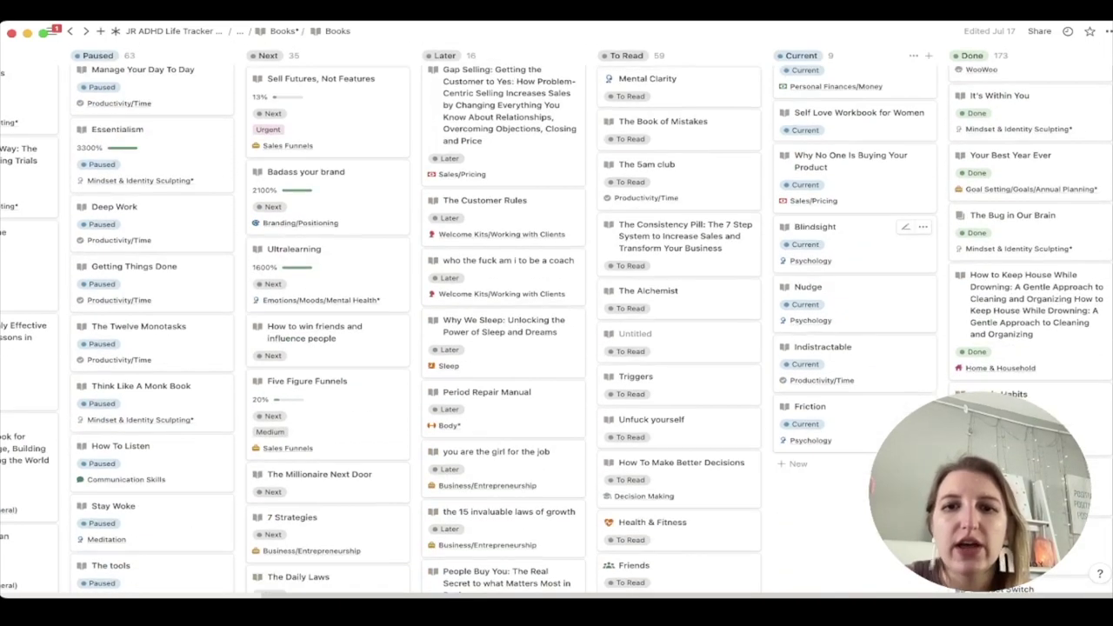
click(824, 464)
text(The )
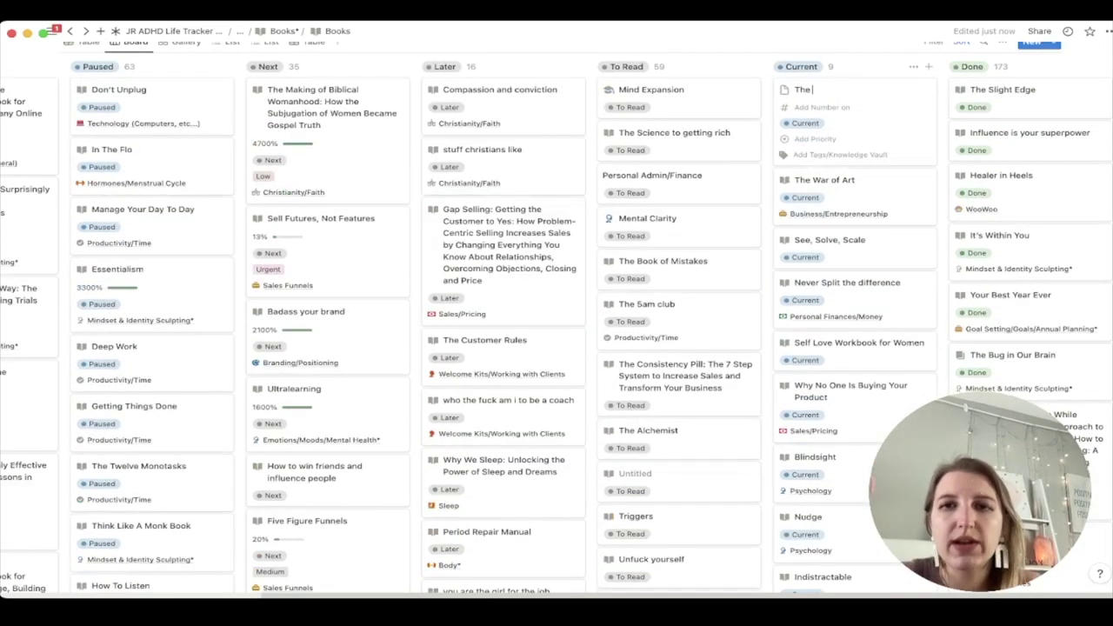
text(3 A)
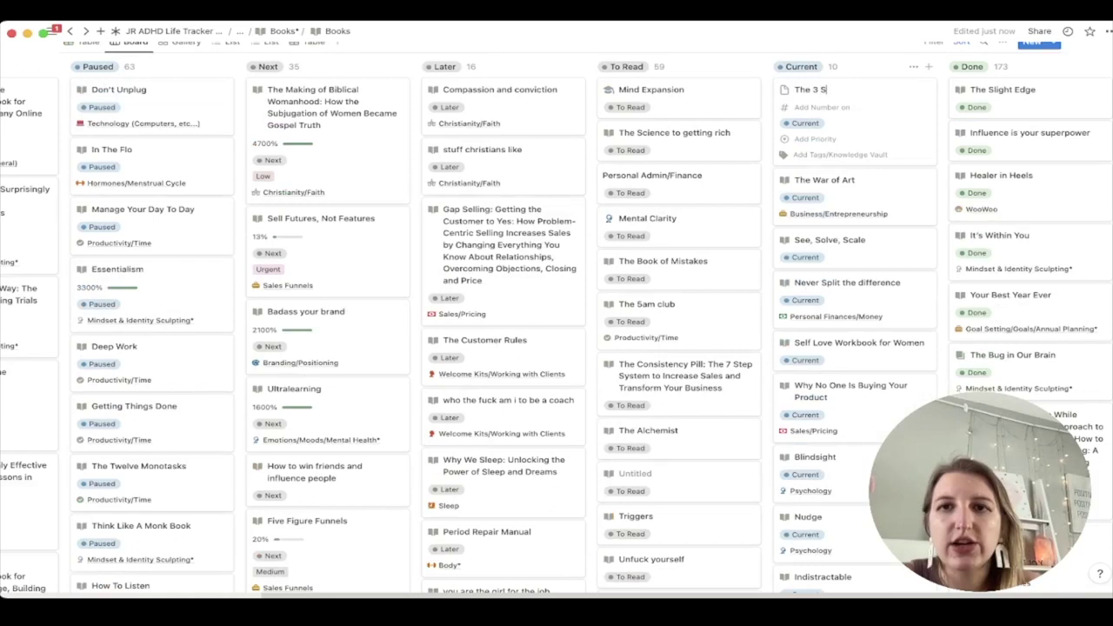
text(larms)
key(Escape)
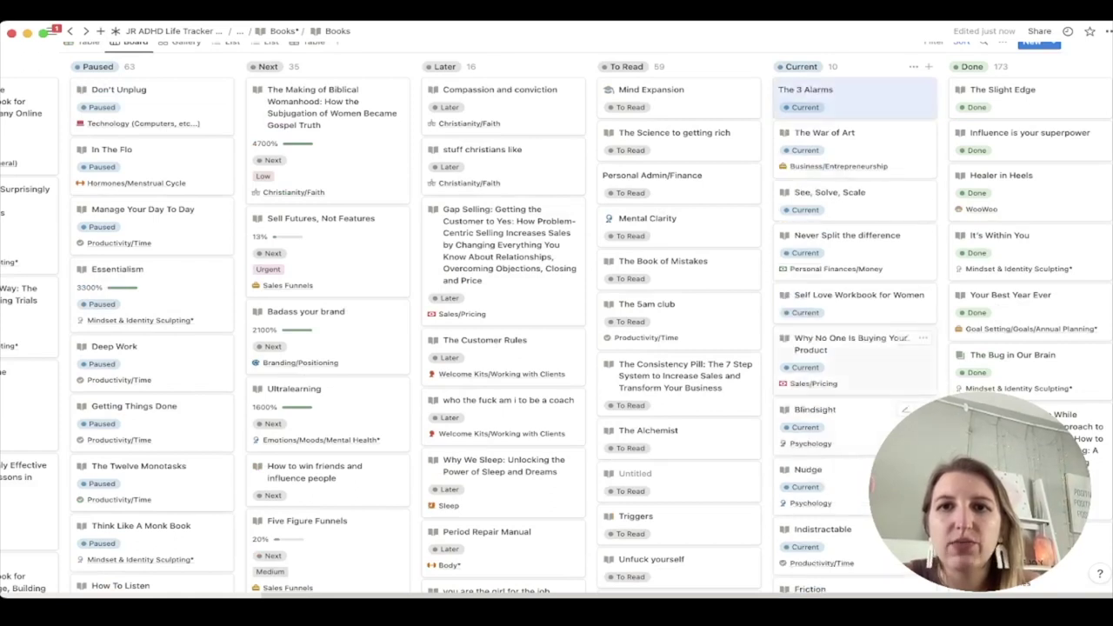
Step: Open The 3 Alarms card and review its properties and the Table of Contents section beneath them
key(Return)
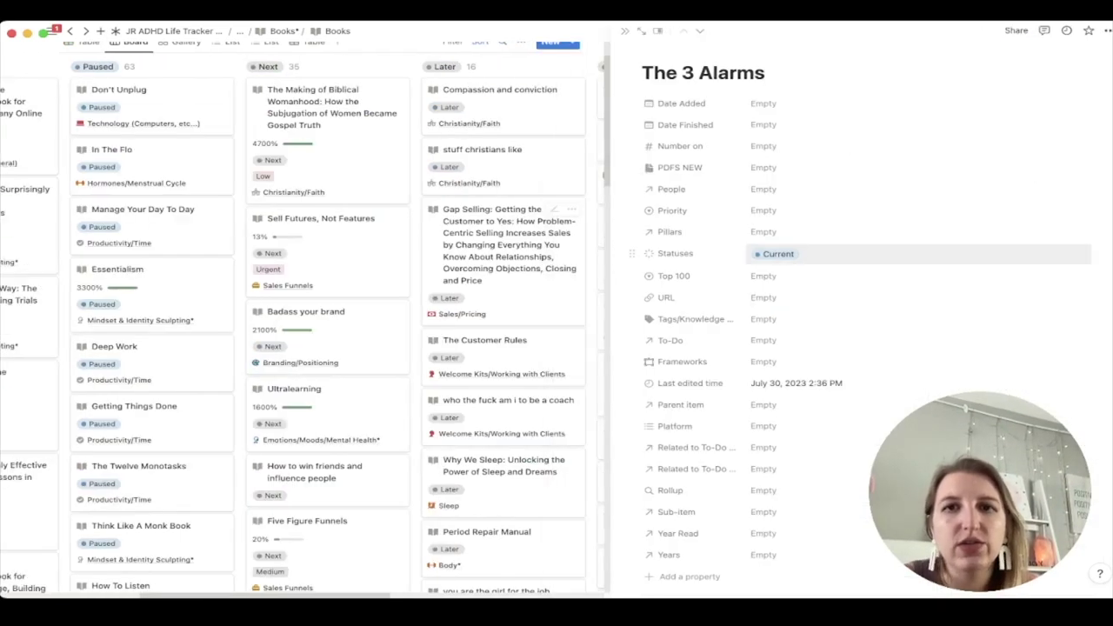
click(661, 381)
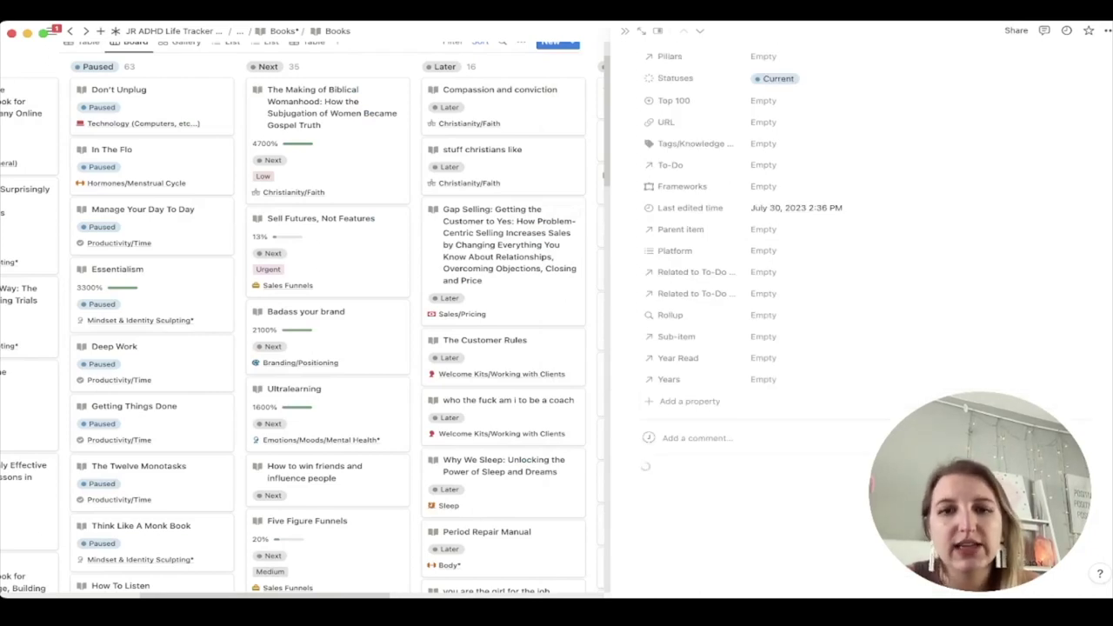
scroll(861, 287, down, 2)
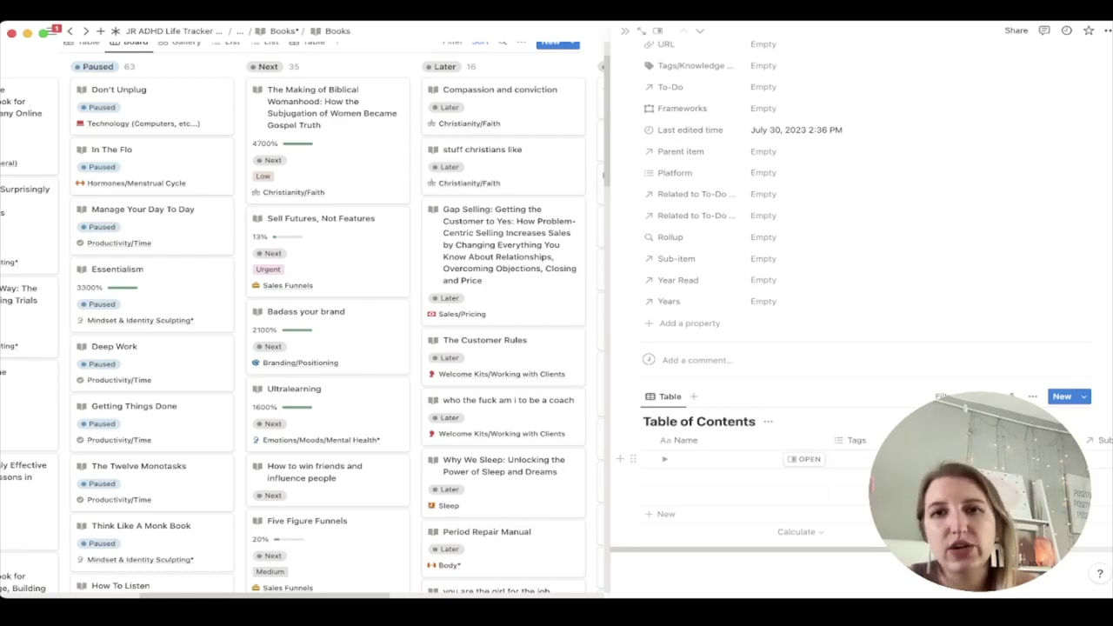
scroll(861, 287, up, 5)
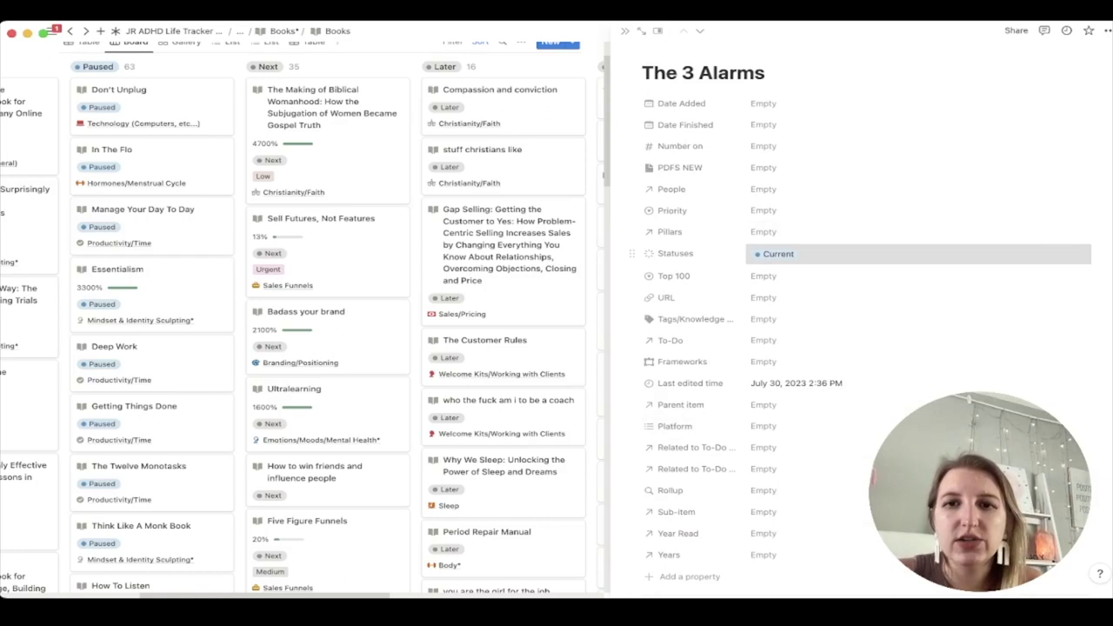
Step: Set the status of The 3 Alarms to Done and close its page
click(782, 253)
click(778, 454)
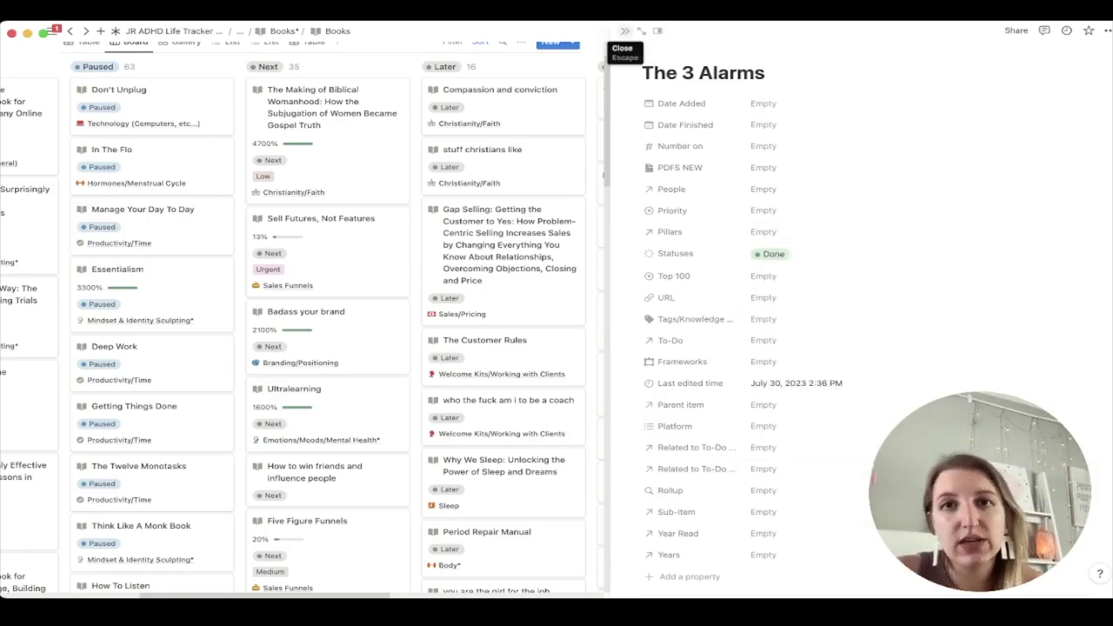
click(624, 30)
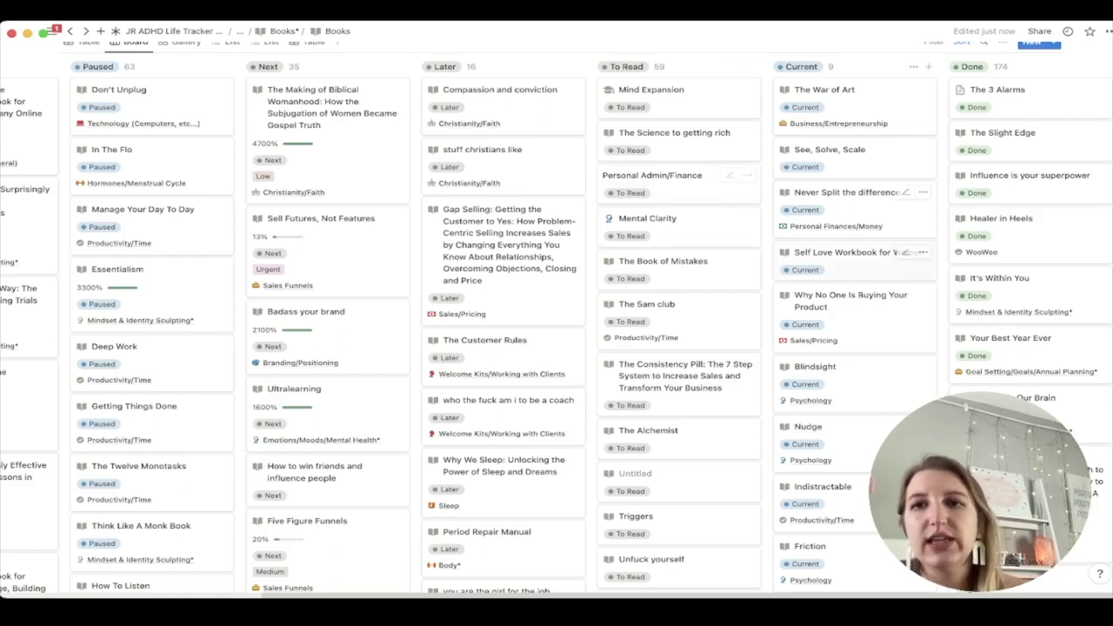
Step: Open The Slight Edge from the Done column, review its Table of Contents parts and properties, and close it again
scroll(1043, 235, up, 2)
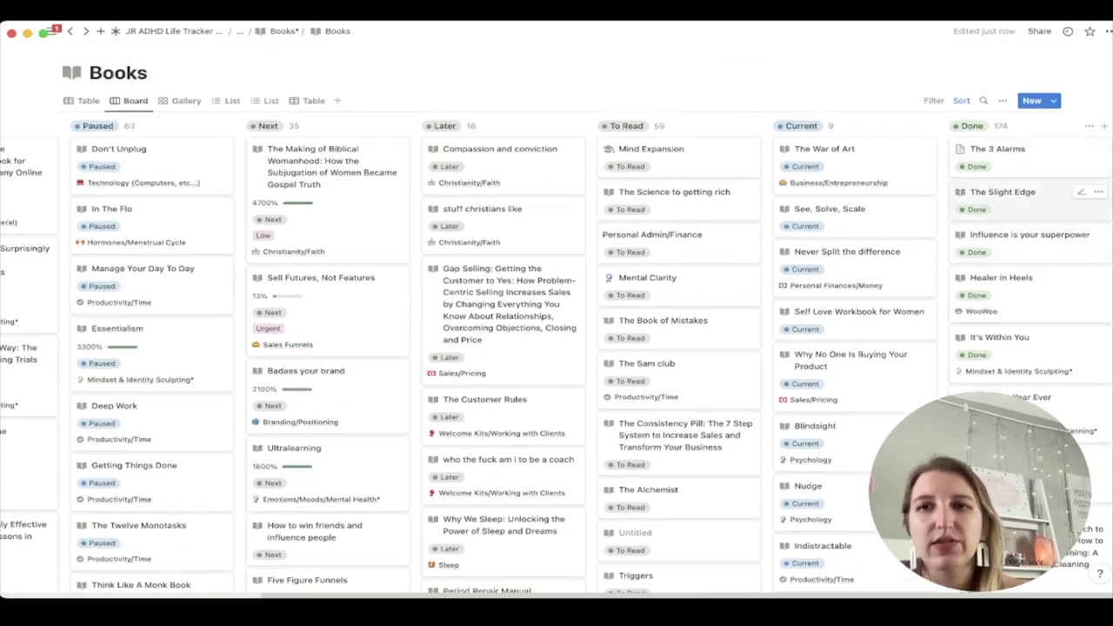
click(1002, 191)
scroll(861, 304, down, 6)
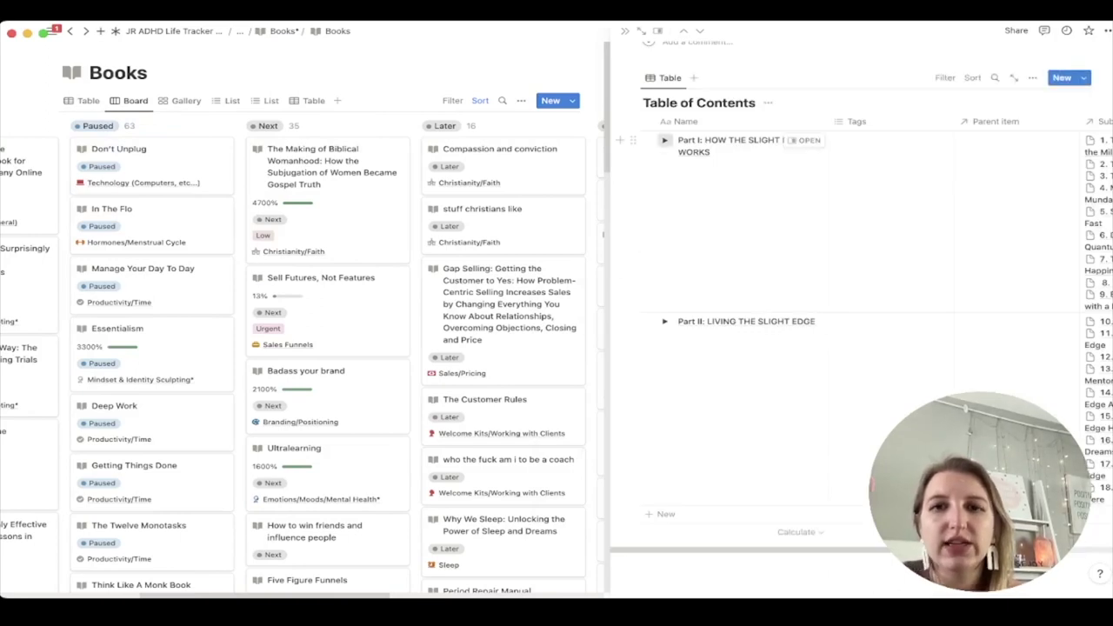
click(664, 140)
scroll(713, 261, down, 4)
scroll(739, 313, up, 8)
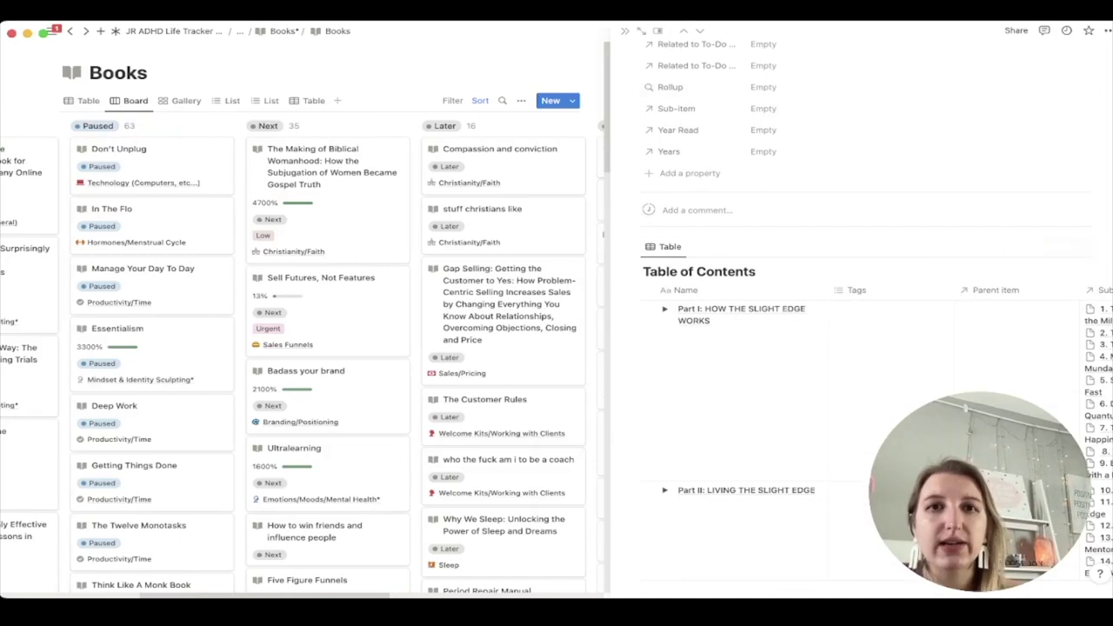
key(Escape)
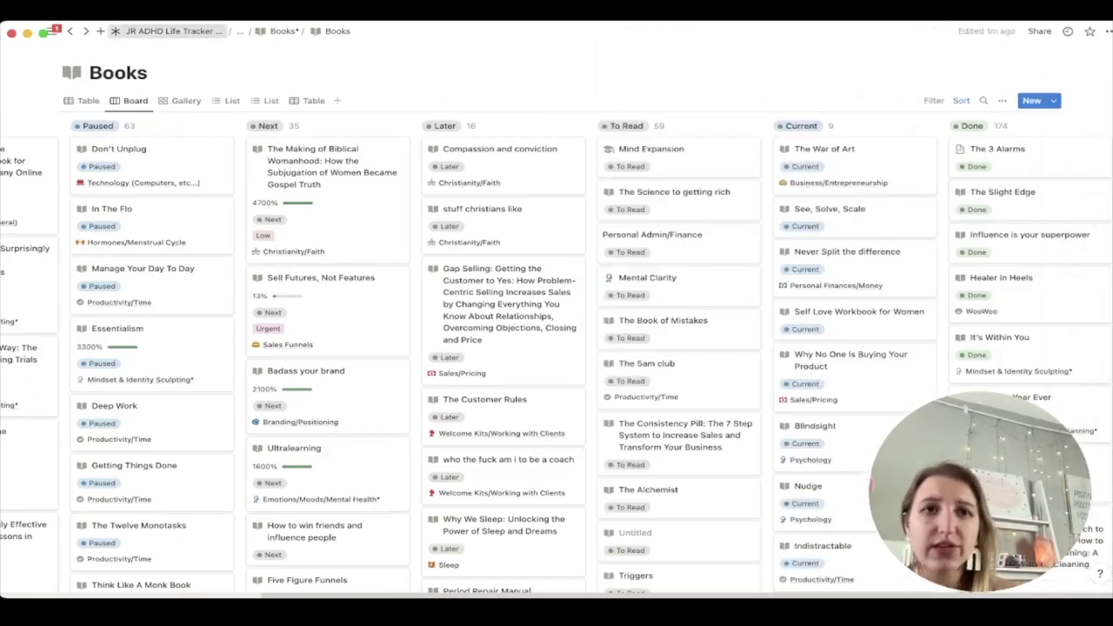
Step: Return to the command center, open the TV database and look across the TV Shows board's status columns
click(174, 30)
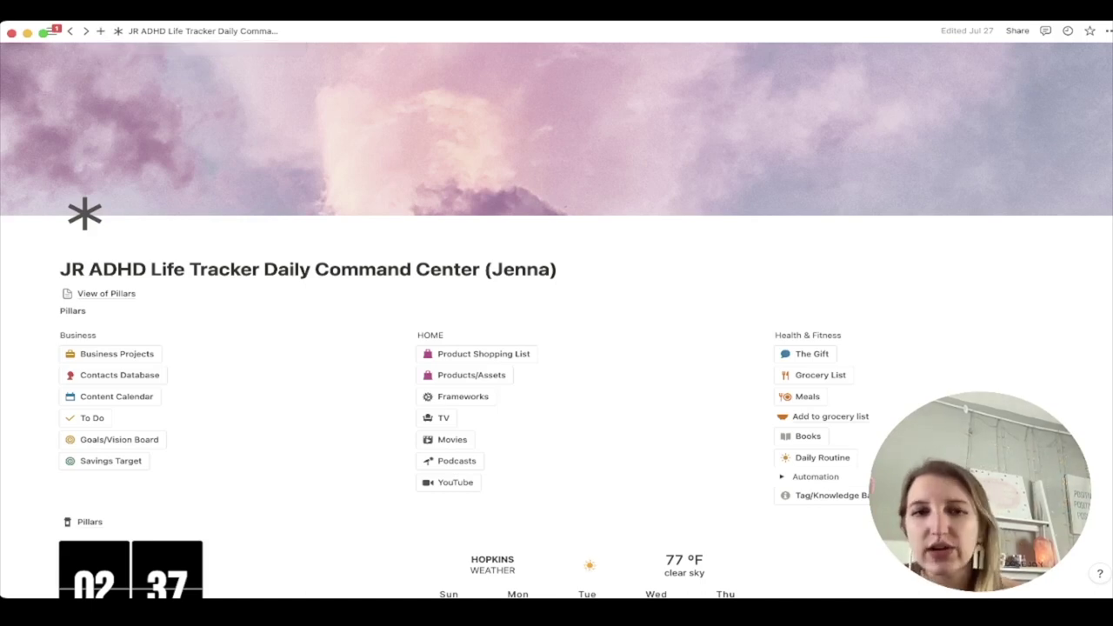
click(443, 418)
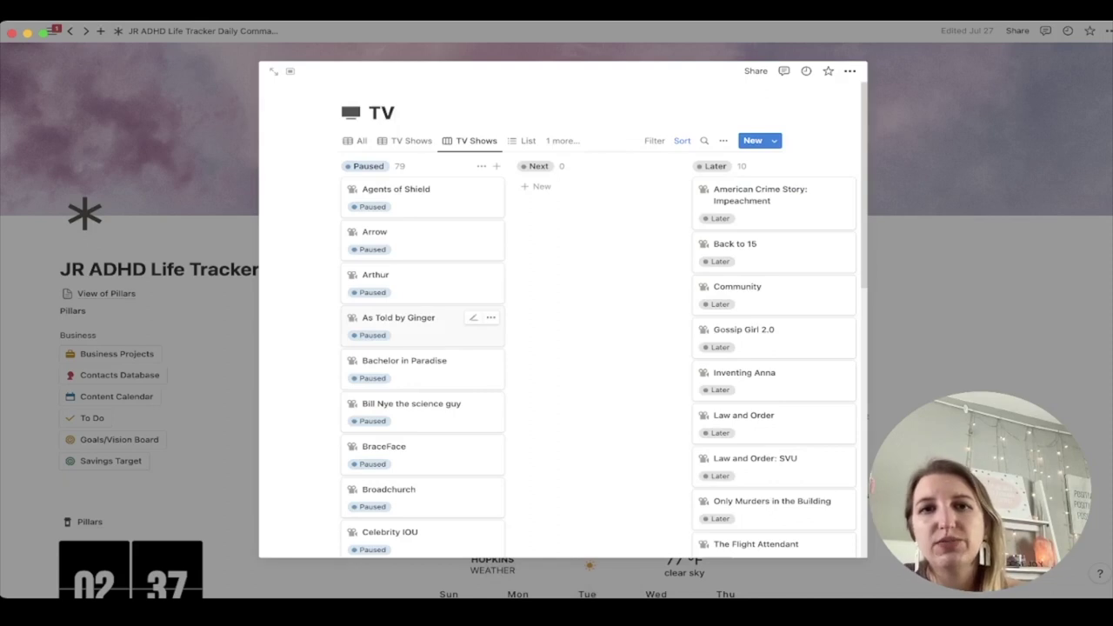
scroll(400, 200, right, 10)
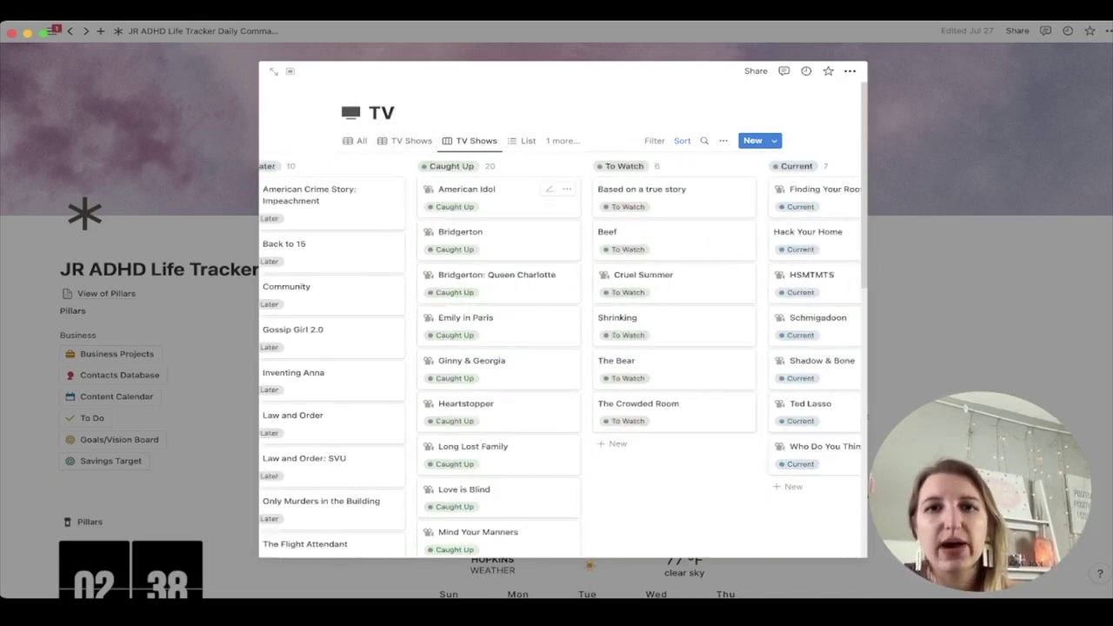
scroll(443, 196, right, 4)
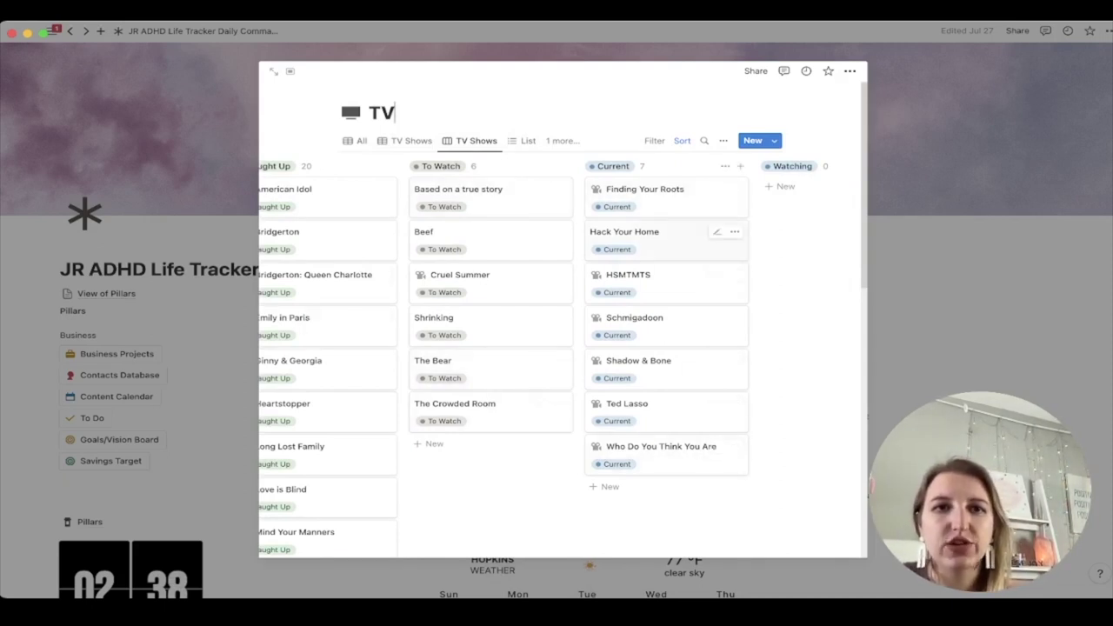
Step: Move the Hack Your Home card from Current to Caught Up, look over the remaining columns and close the TV page
drag(661, 231, 330, 236)
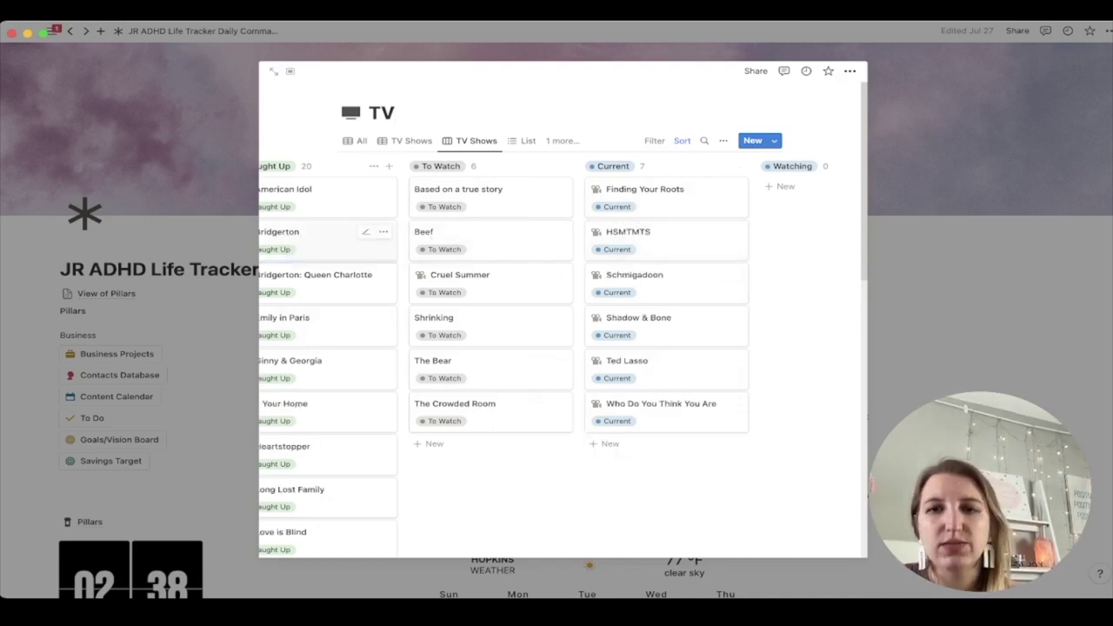
scroll(748, 339, right, 10)
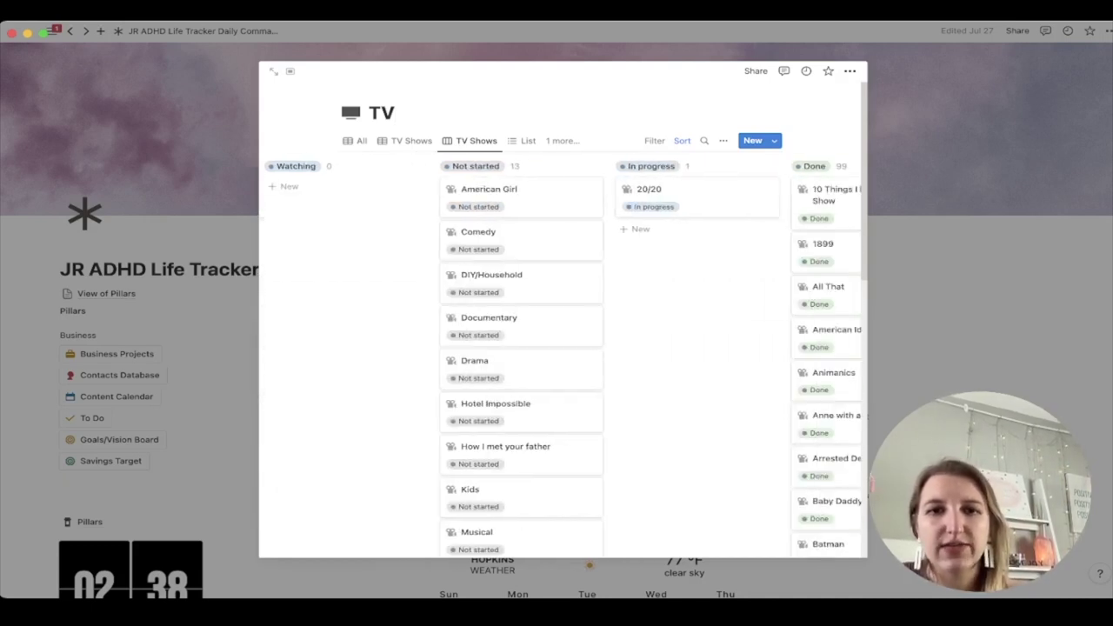
scroll(748, 330, left, 8)
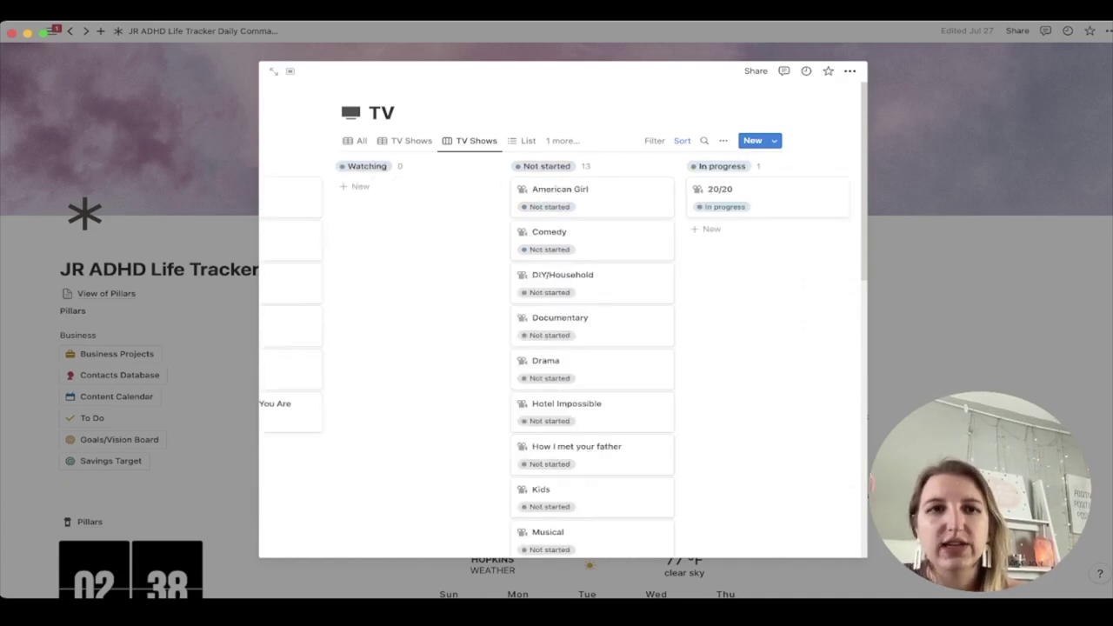
key(Escape)
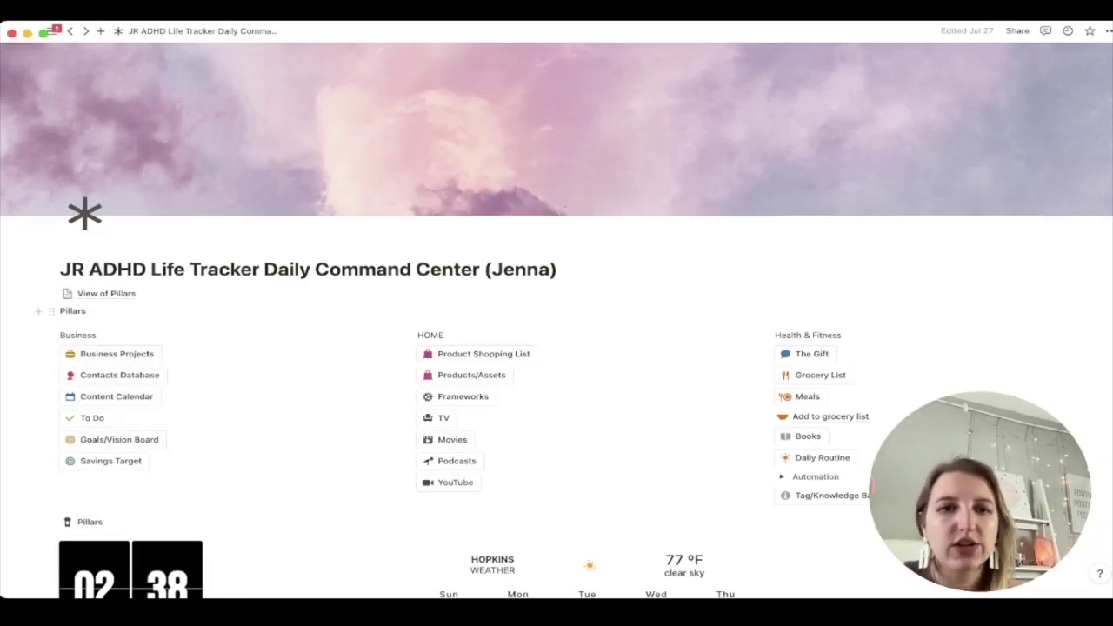
Step: Open the Movies page from the command center and find its table of movie genres below the properties
click(177, 375)
scroll(609, 308, down, 15)
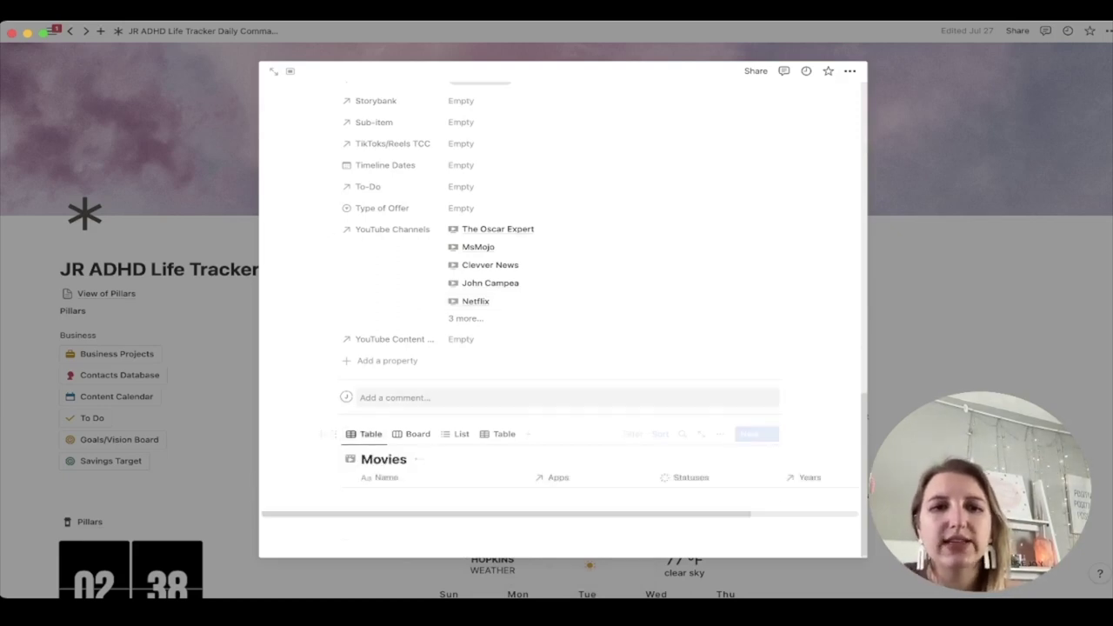
scroll(556, 348, down, 5)
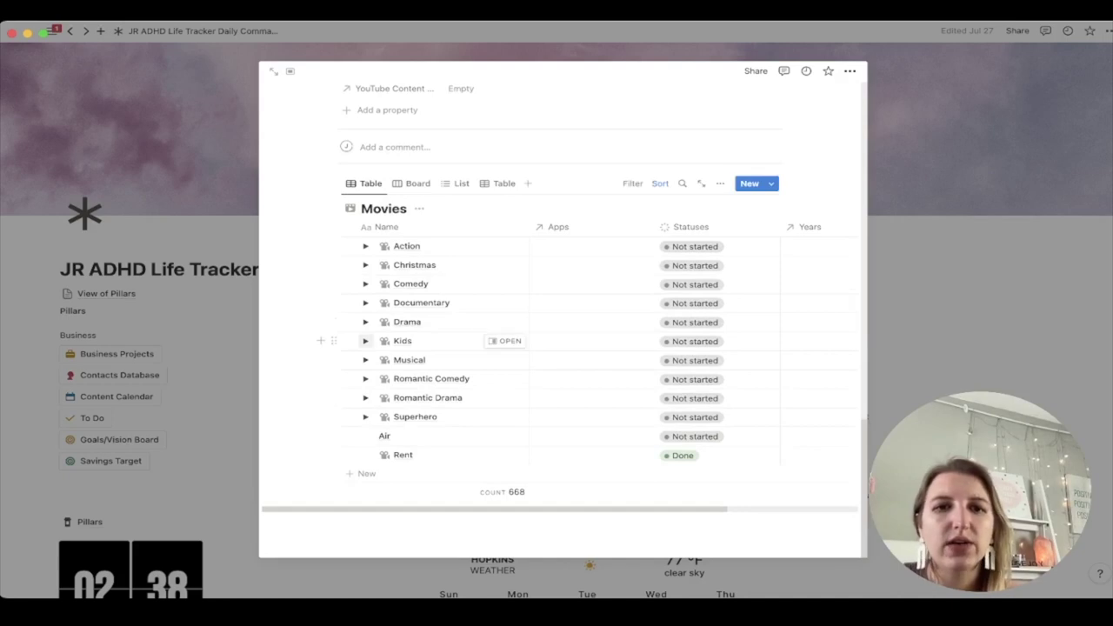
Step: Expand the Kids genre in the Movies table and review its films' apps, statuses and years
click(366, 341)
scroll(380, 215, down, 4)
scroll(556, 348, down, 4)
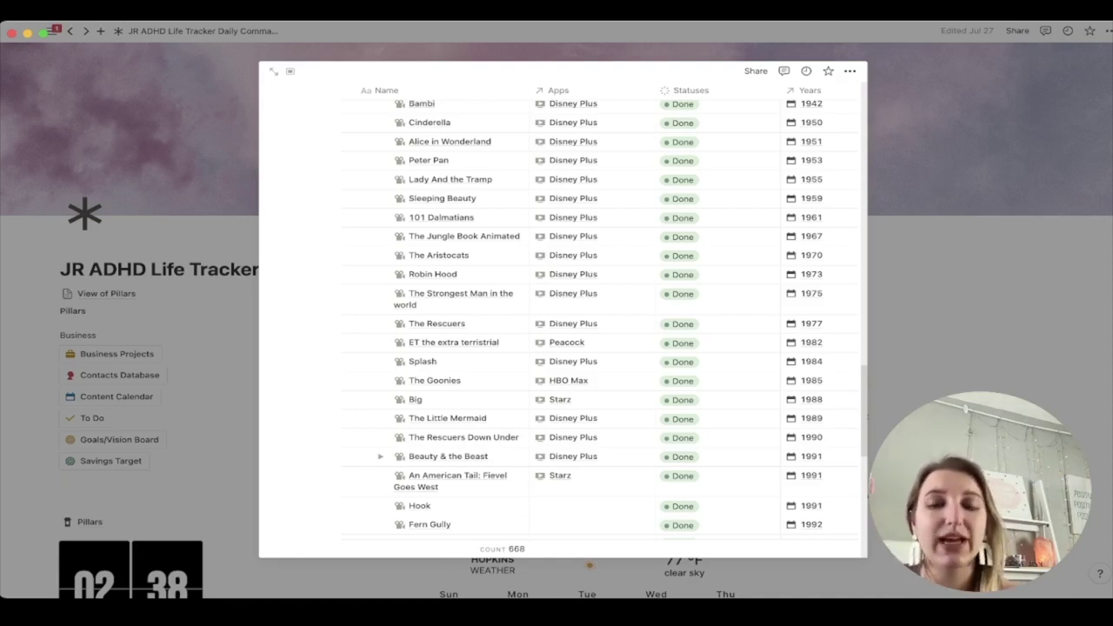
scroll(522, 322, right, 3)
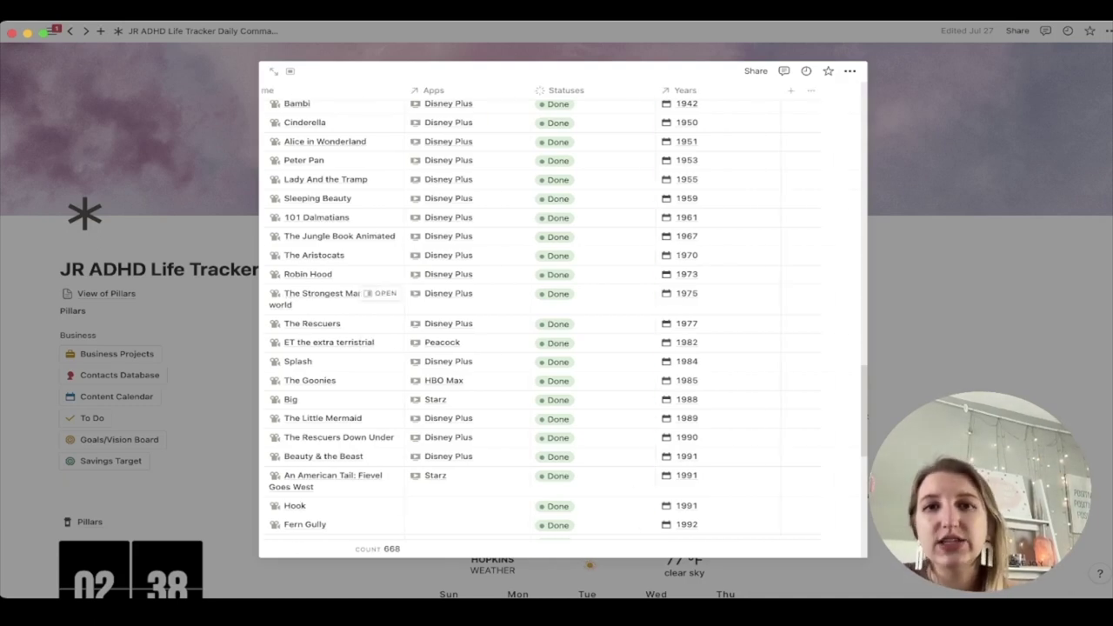
scroll(557, 322, left, 3)
scroll(557, 322, up, 3)
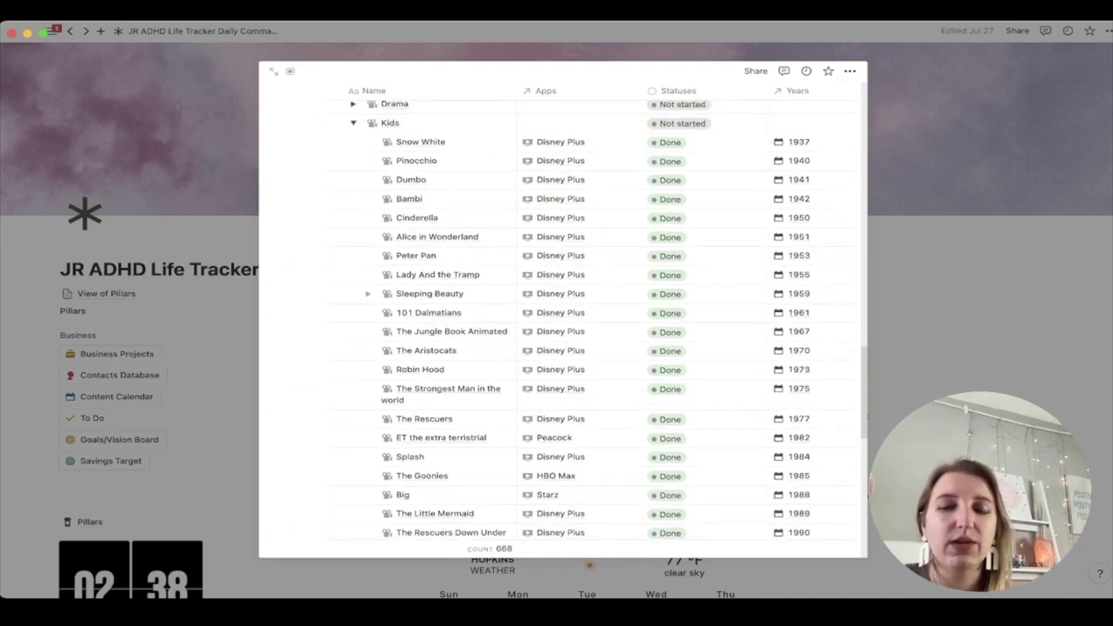
Step: Leave the Movies page and look across the Podcasts board's Paused, Listening and Current columns, closing it when finished
click(353, 123)
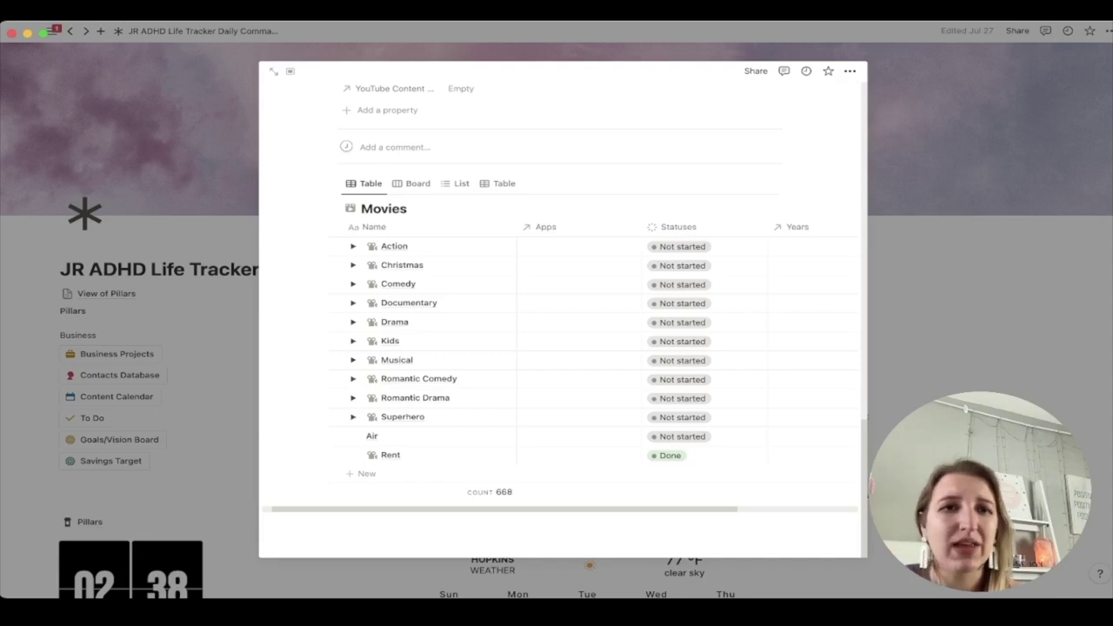
key(Escape)
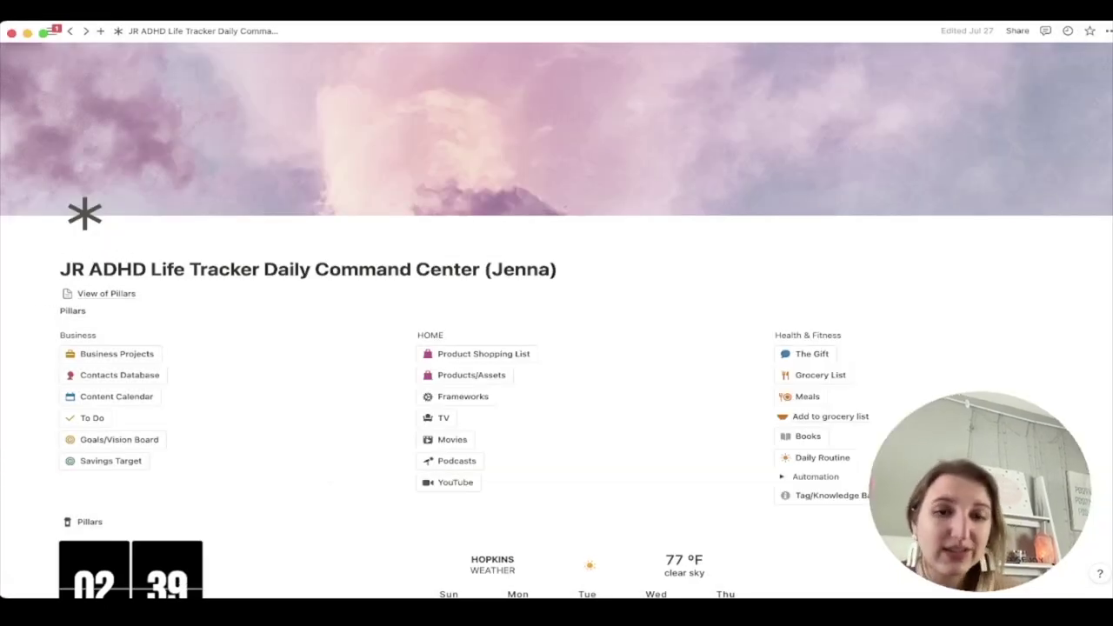
click(456, 461)
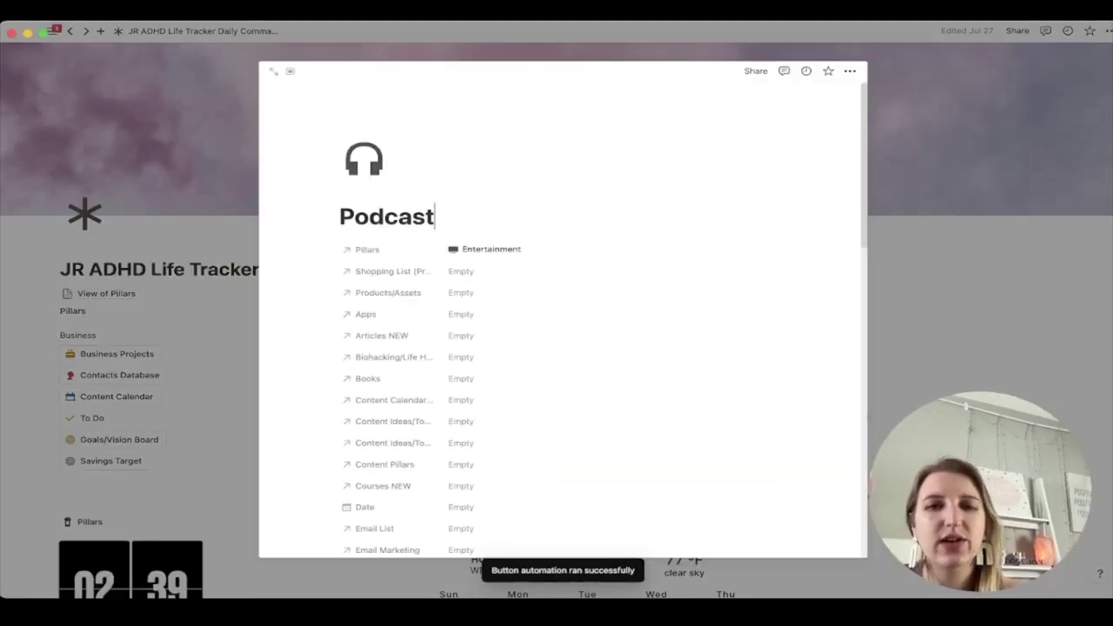
scroll(563, 313, down, 15)
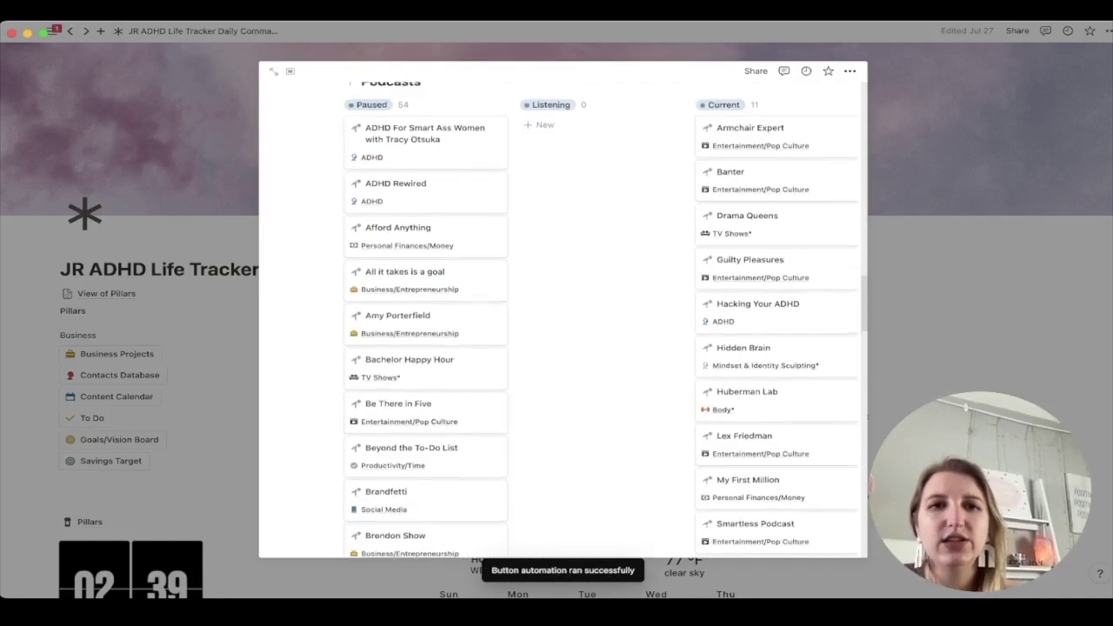
scroll(563, 313, up, 2)
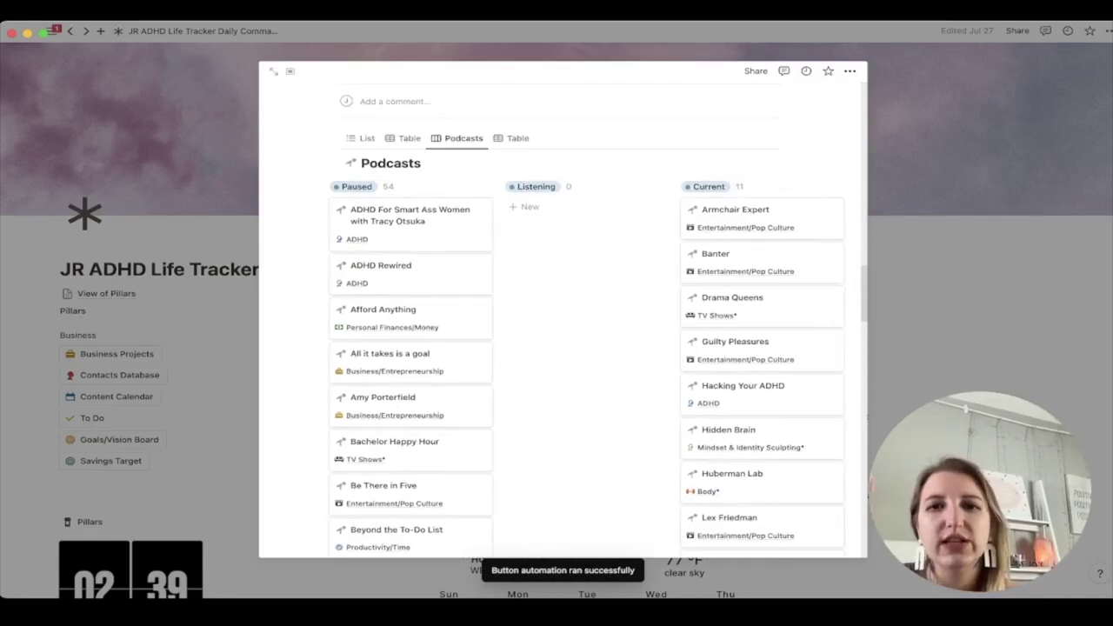
scroll(562, 348, right, 4)
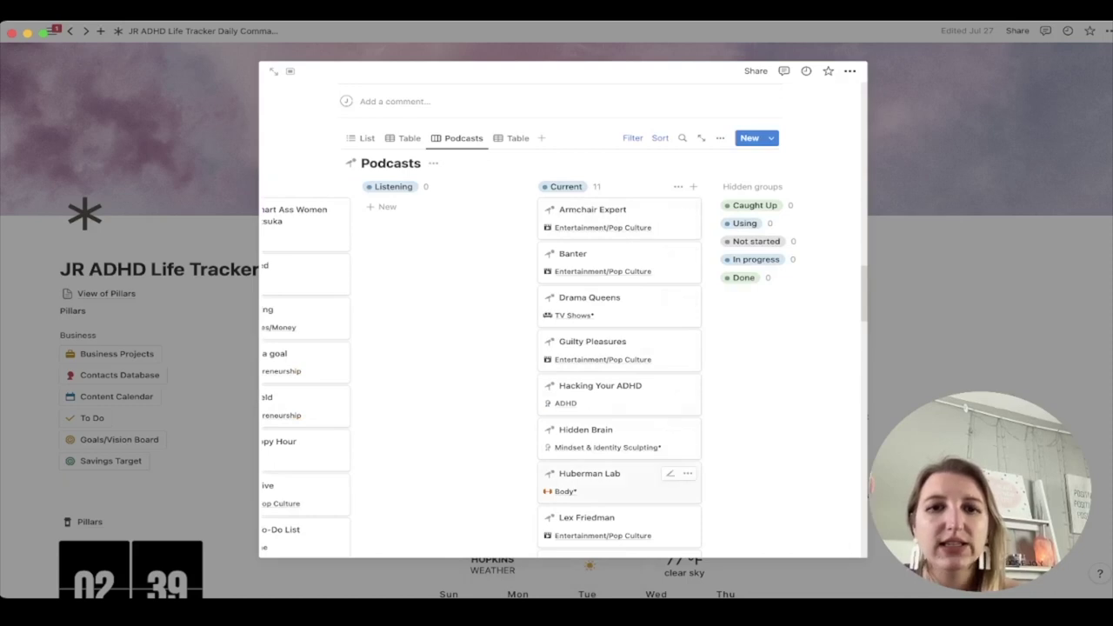
scroll(619, 348, down, 3)
key(Escape)
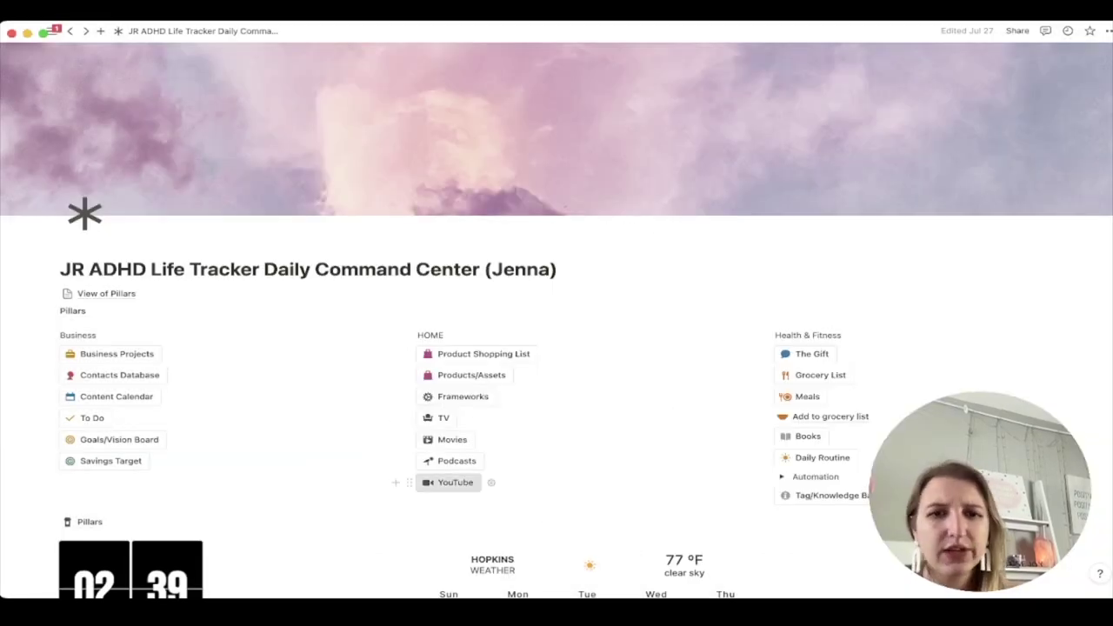
Step: Open the YouTube Channels database from the command center, review its table of topic categories and close it
click(455, 482)
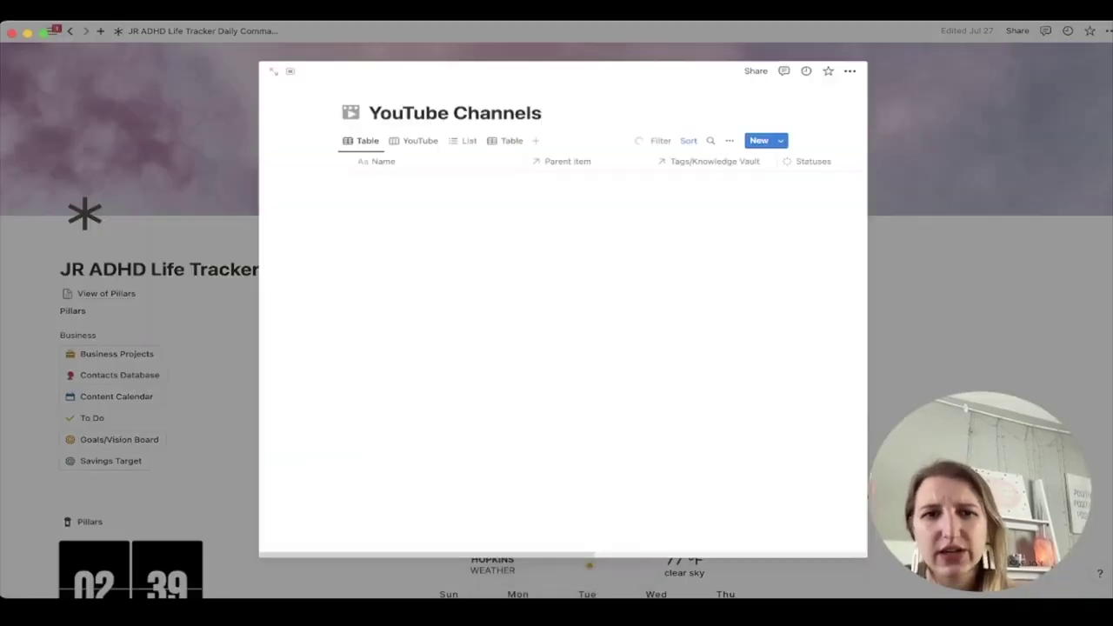
scroll(521, 261, down, 2)
scroll(560, 313, down, 10)
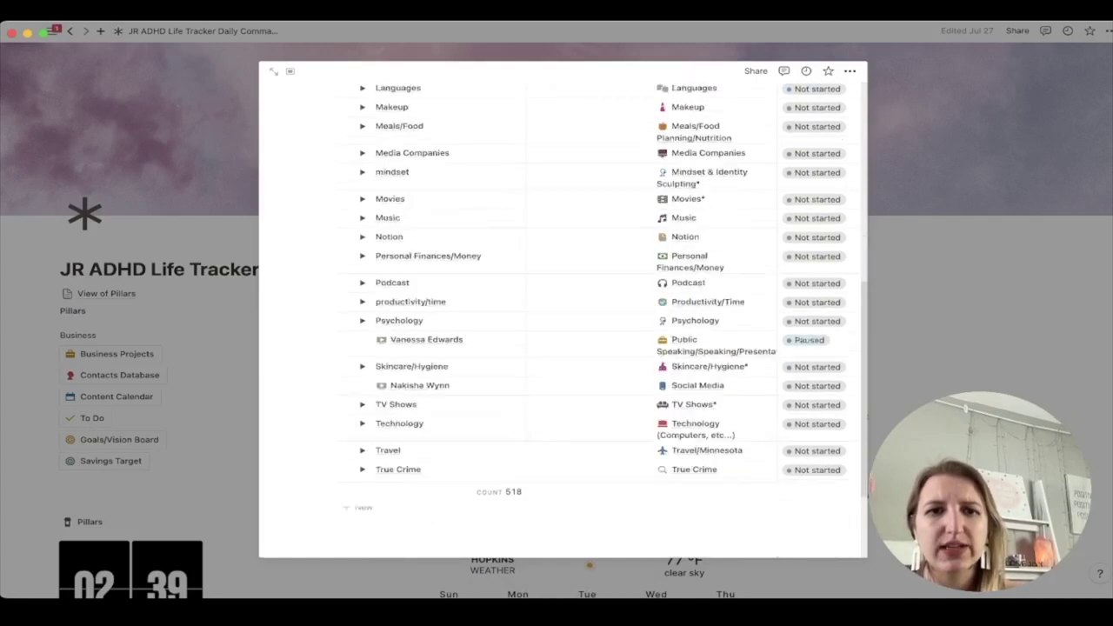
scroll(561, 314, up, 10)
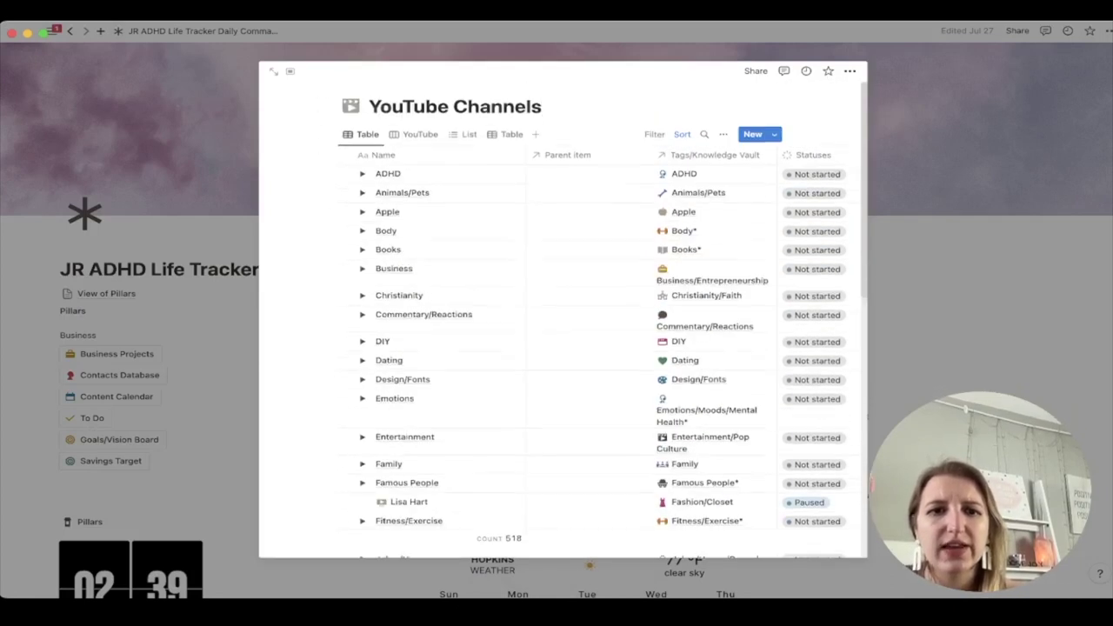
key(Escape)
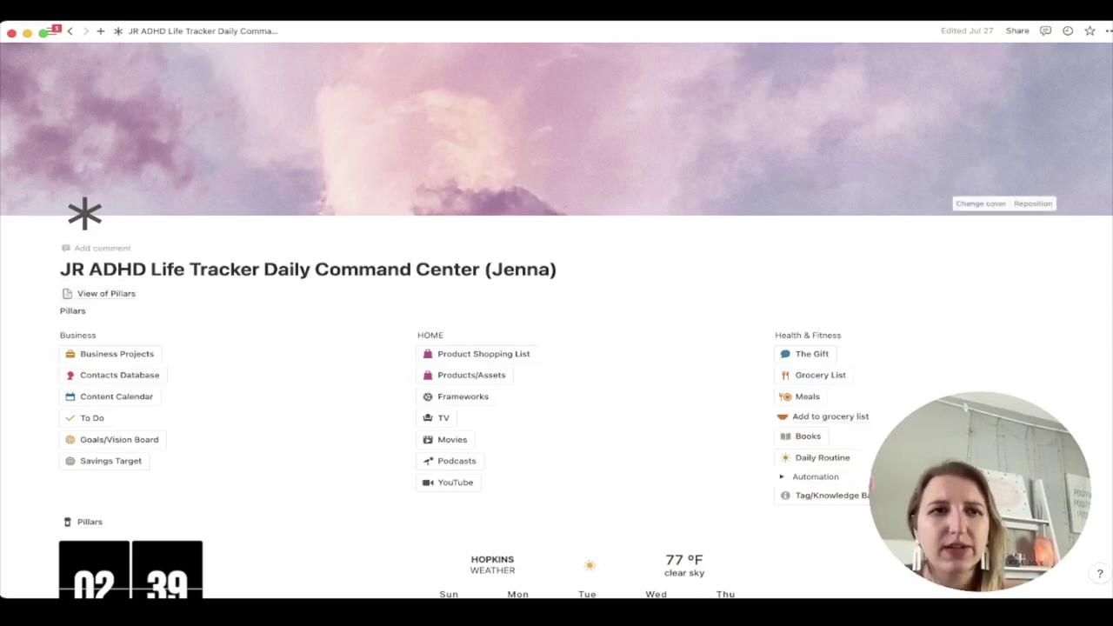
Step: Search the workspace for "famous", open the Famous People database and show it in the table view with categories
mouse_move(50, 31)
click(38, 88)
text(famous)
click(408, 130)
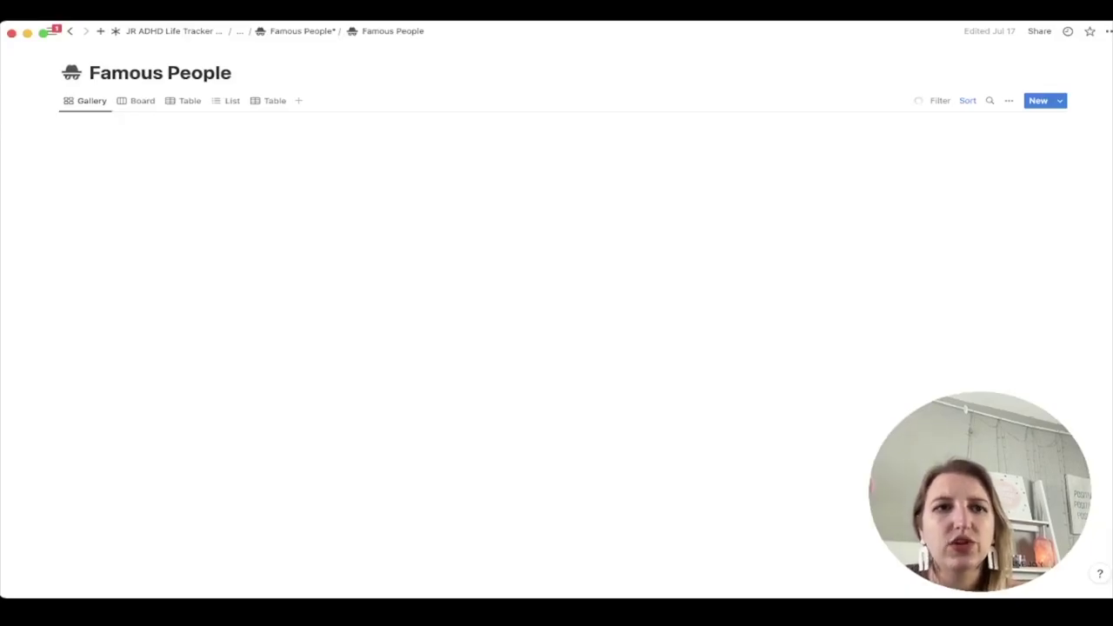
click(184, 101)
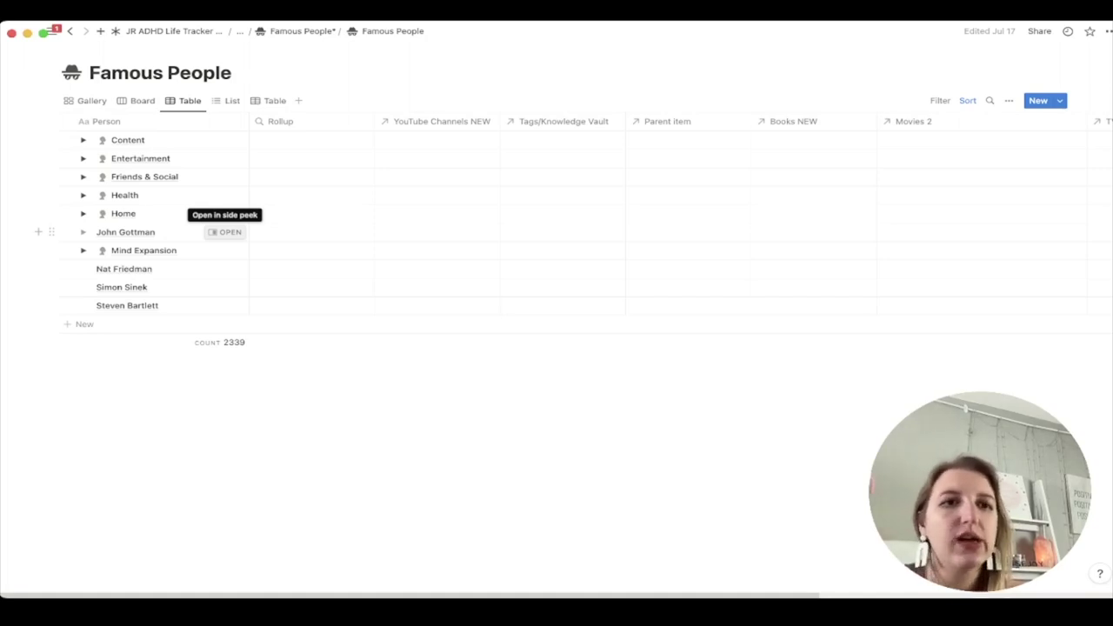
Step: Return to the command center and review the Grain items in the Groceries & Supplements master list, closing the list when finished
click(174, 30)
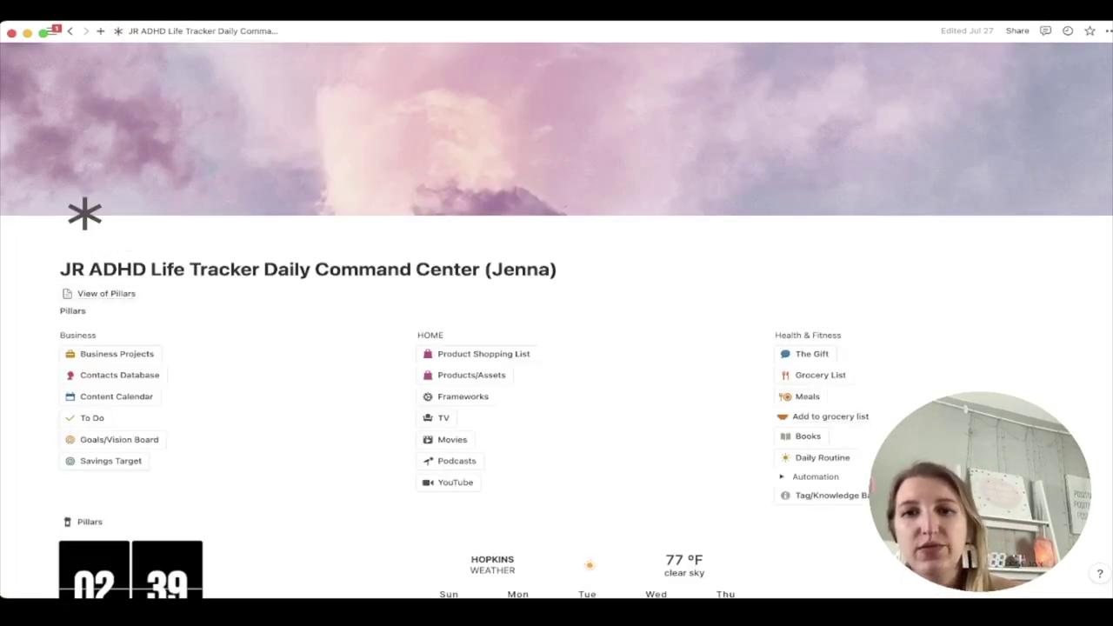
click(817, 375)
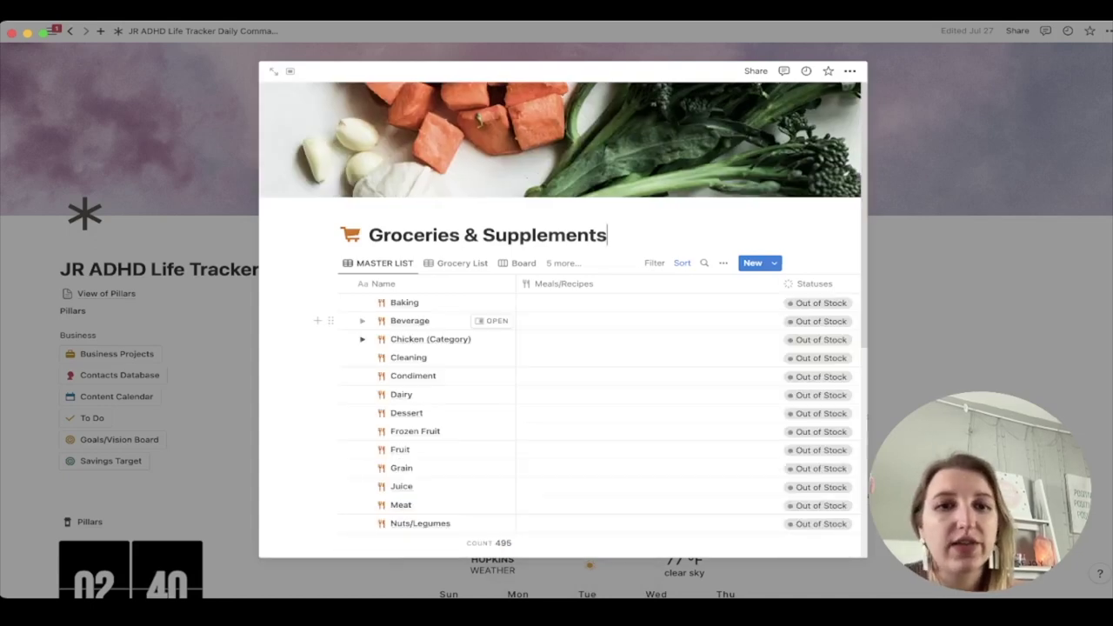
scroll(408, 348, down, 4)
click(362, 294)
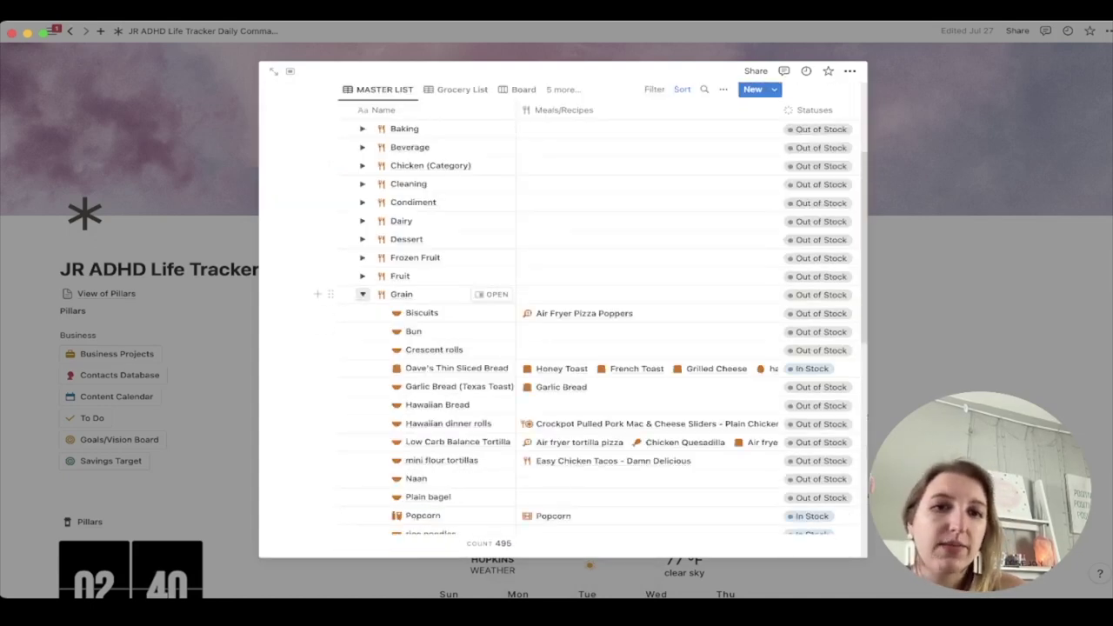
click(363, 294)
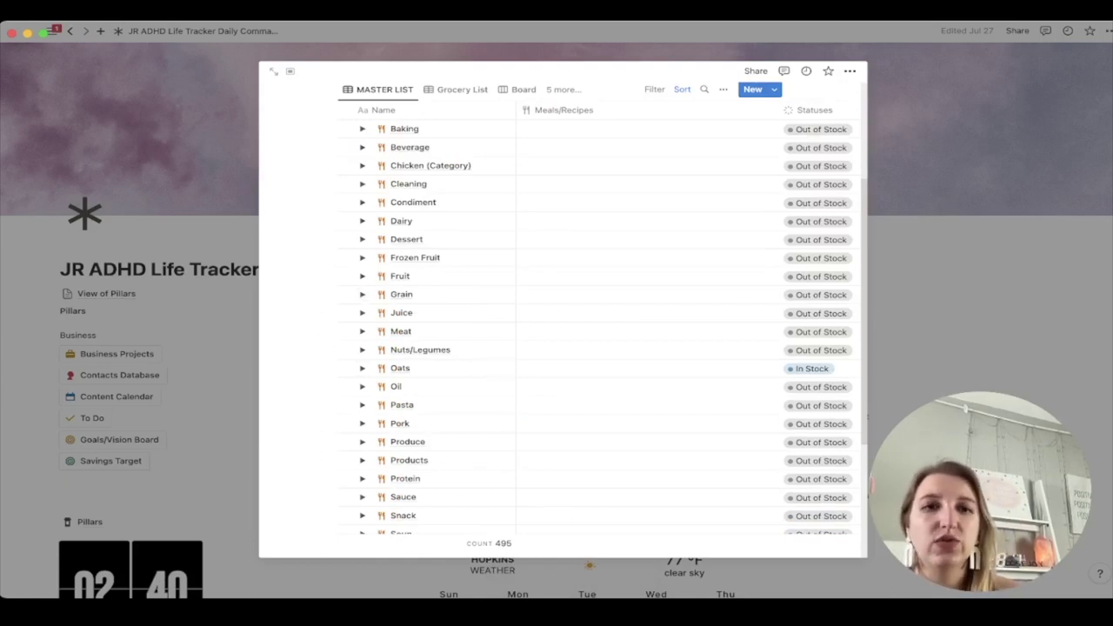
key(Escape)
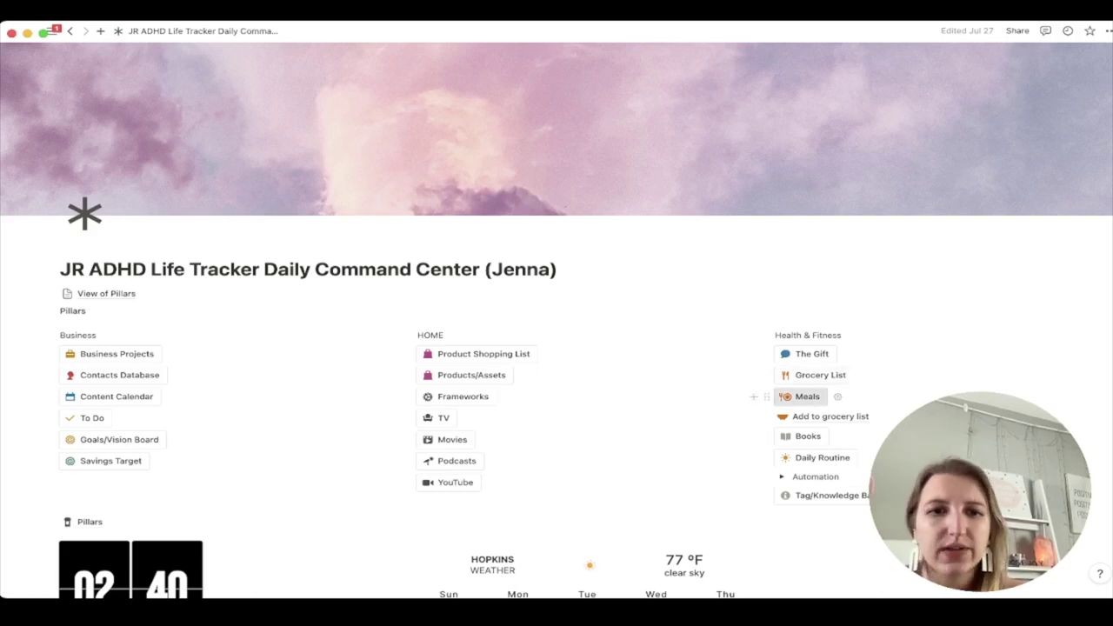
Step: Open the Contacts Database from the command center, review the sub-items of its Content category and close the page
click(119, 375)
scroll(563, 313, down, 10)
scroll(522, 387, down, 5)
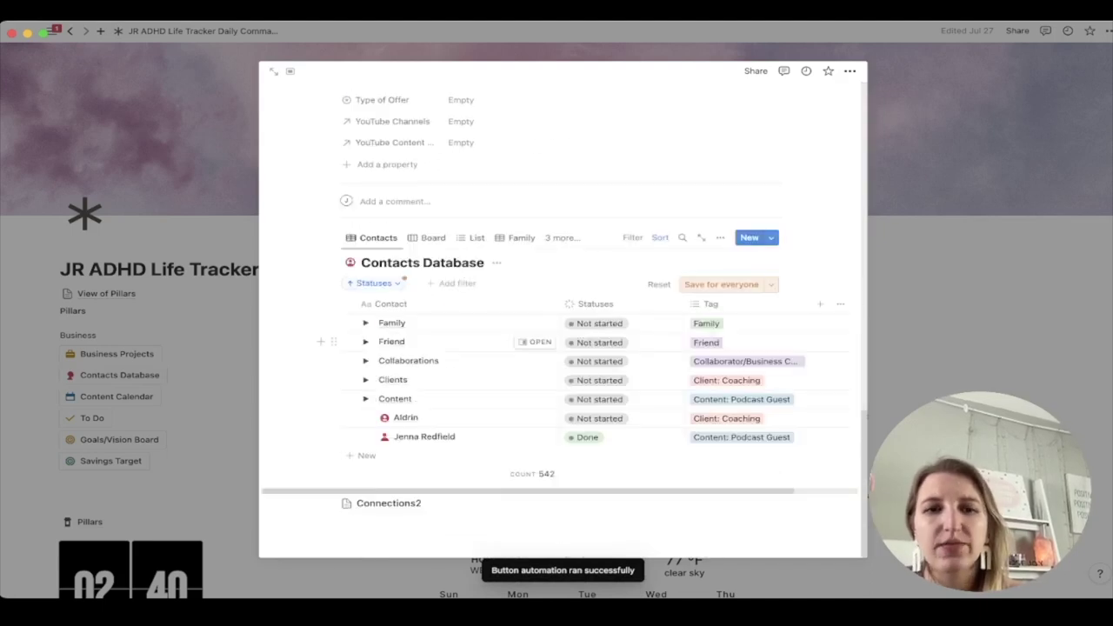
scroll(522, 387, up, 1)
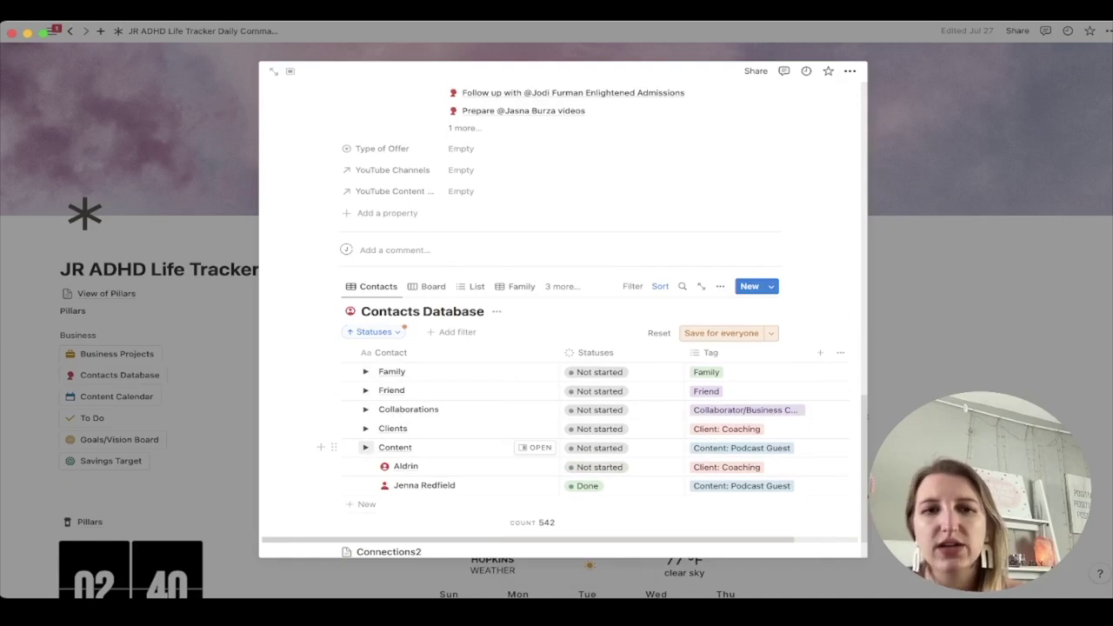
click(365, 447)
scroll(435, 417, down, 3)
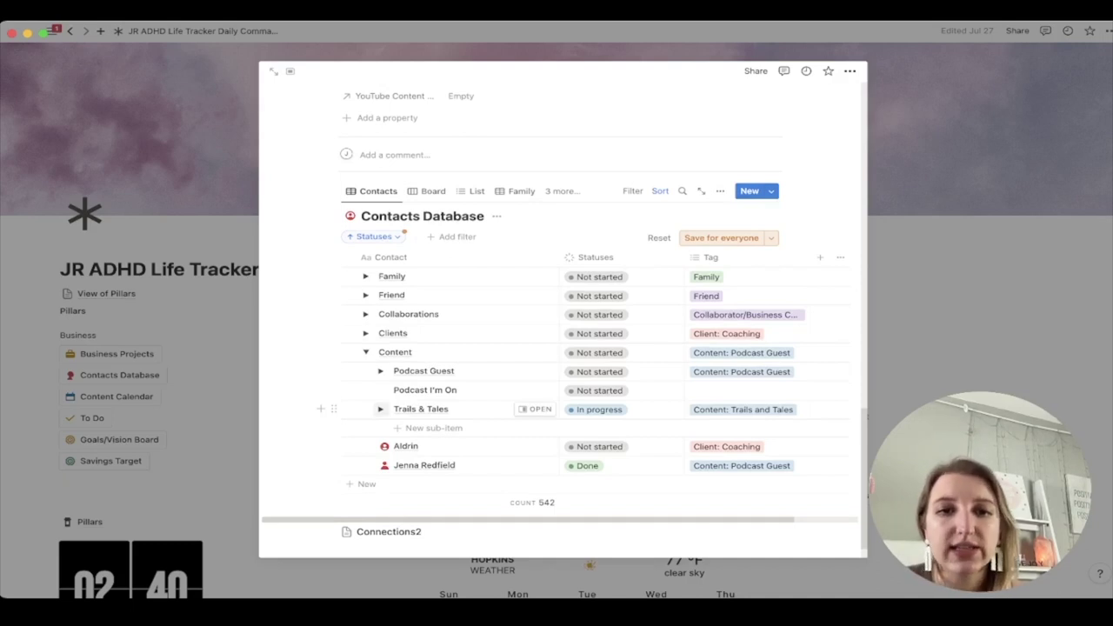
click(365, 352)
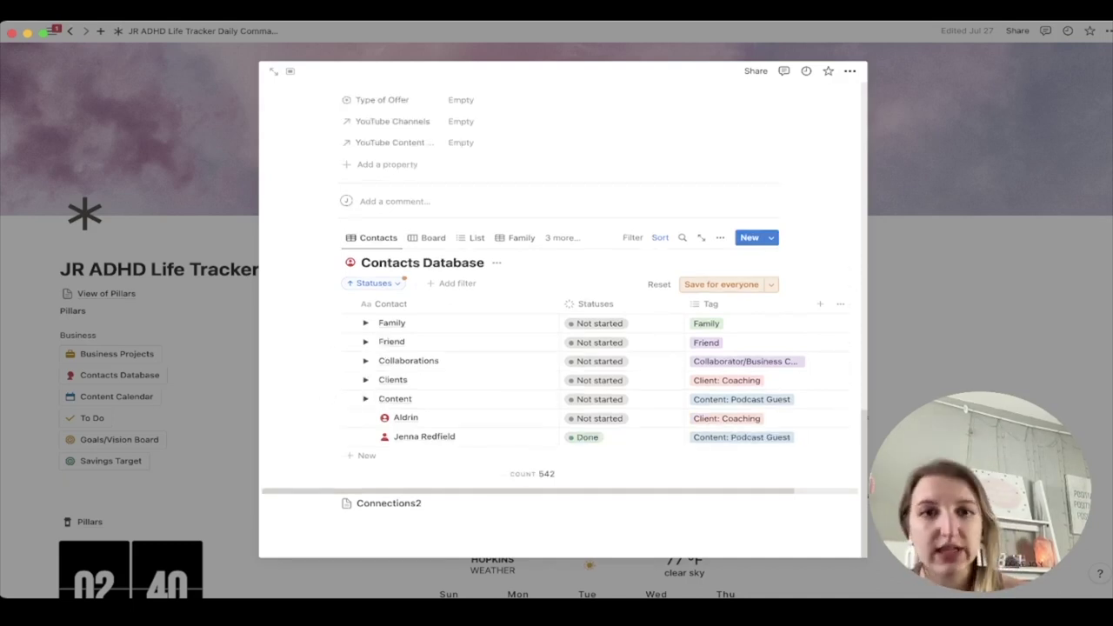
key(Escape)
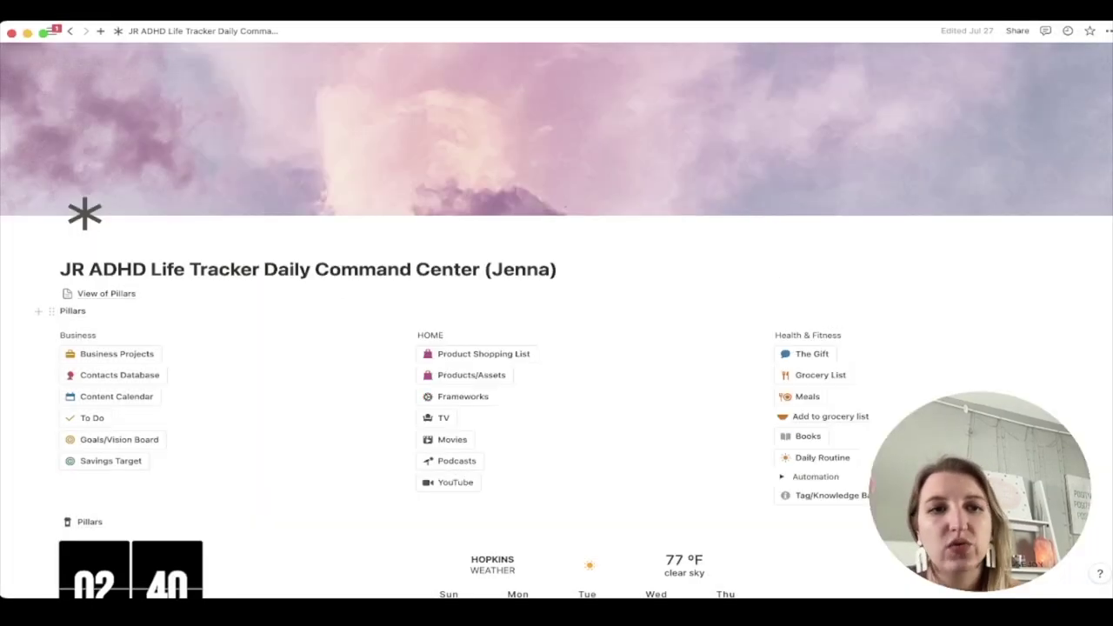
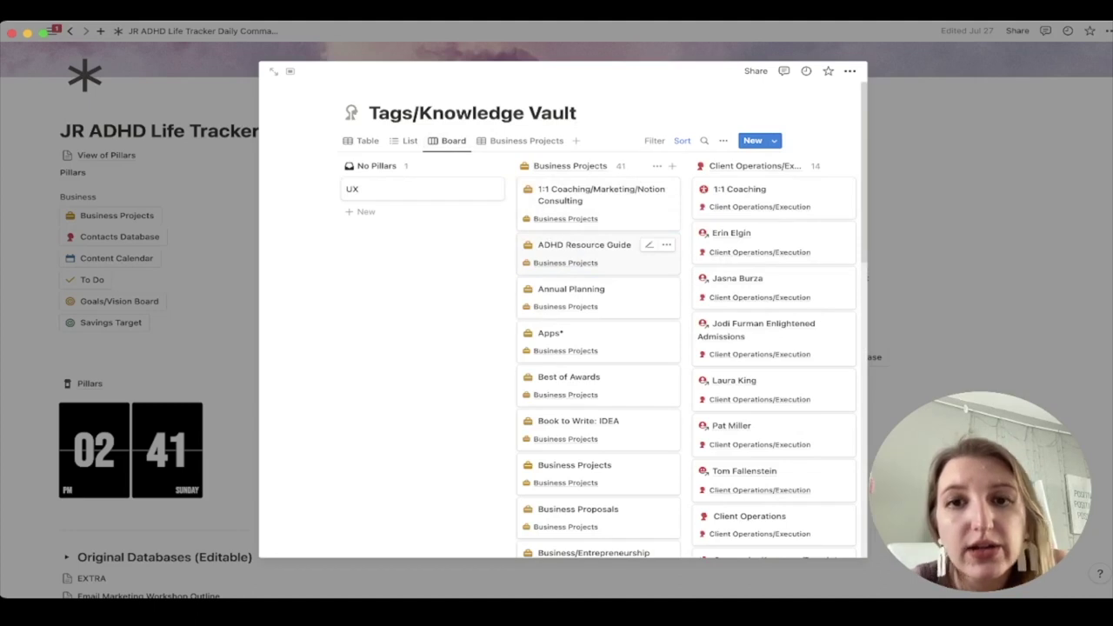
Step: Look across the pillar columns of the Tags/Knowledge Vault board, from Business Projects through Travel/Exploration
scroll(660, 252, right, 10)
scroll(661, 257, right, 5)
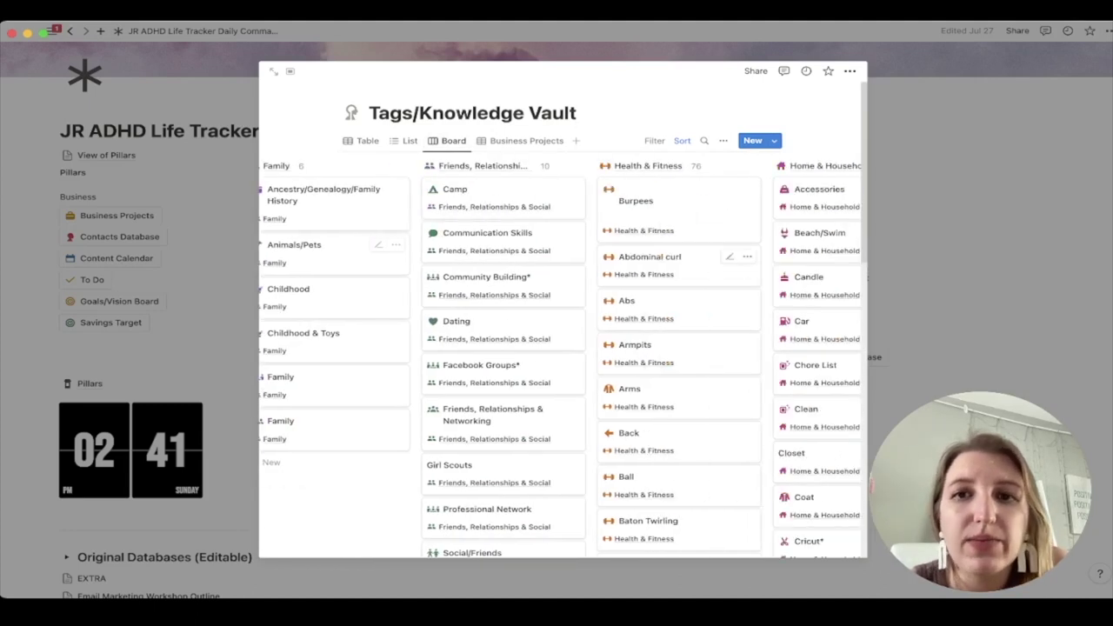
scroll(661, 252, right, 8)
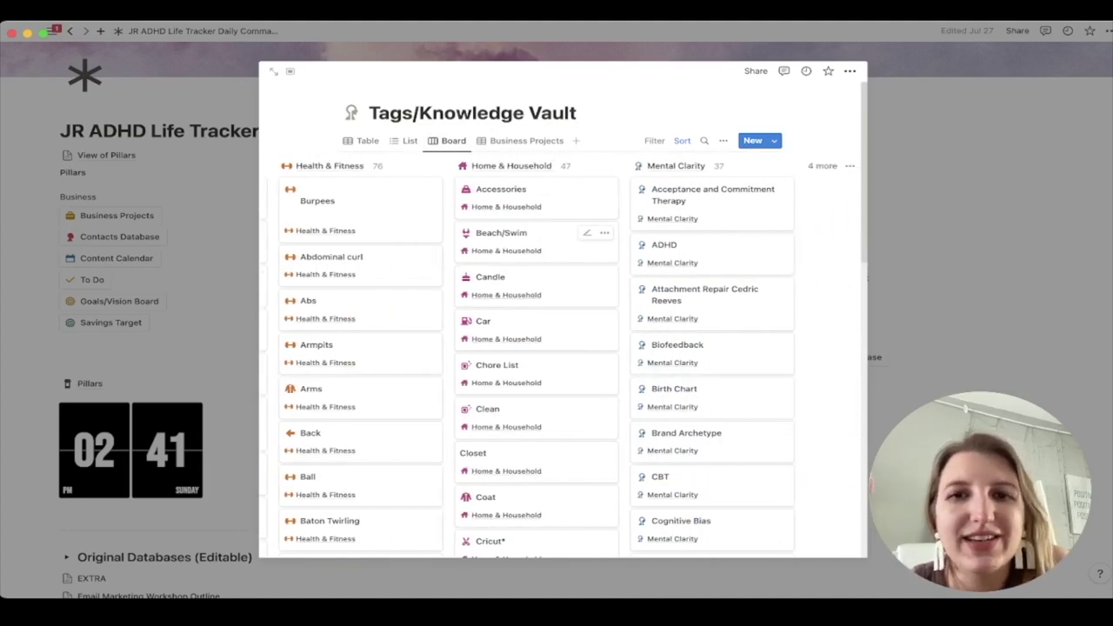
scroll(661, 313, right, 10)
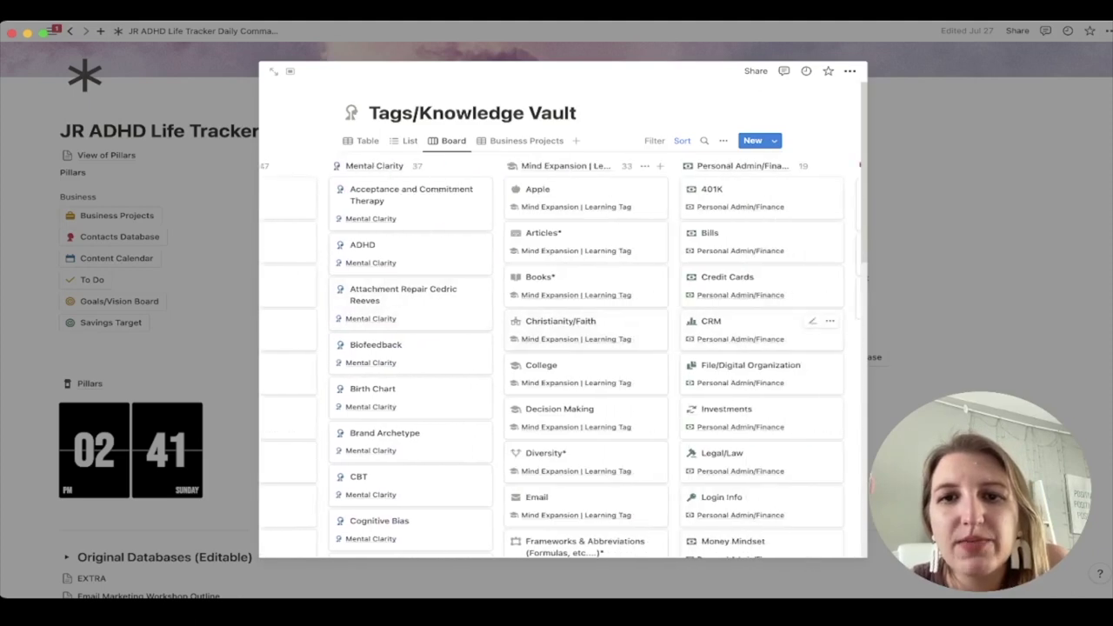
scroll(660, 313, right, 3)
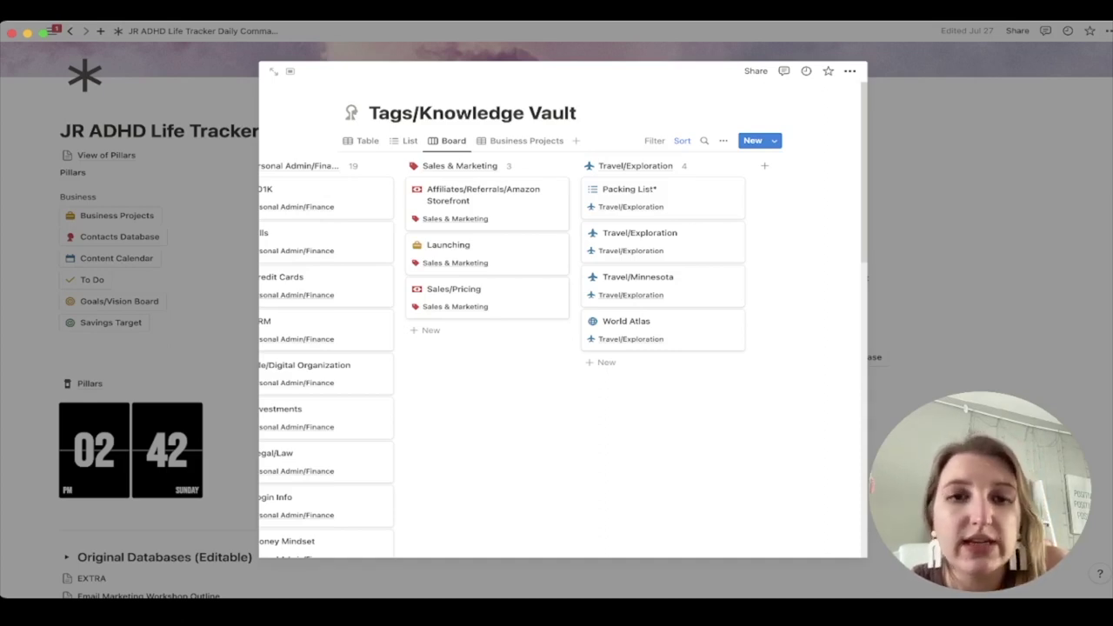
scroll(561, 348, down, 1)
scroll(561, 348, left, 8)
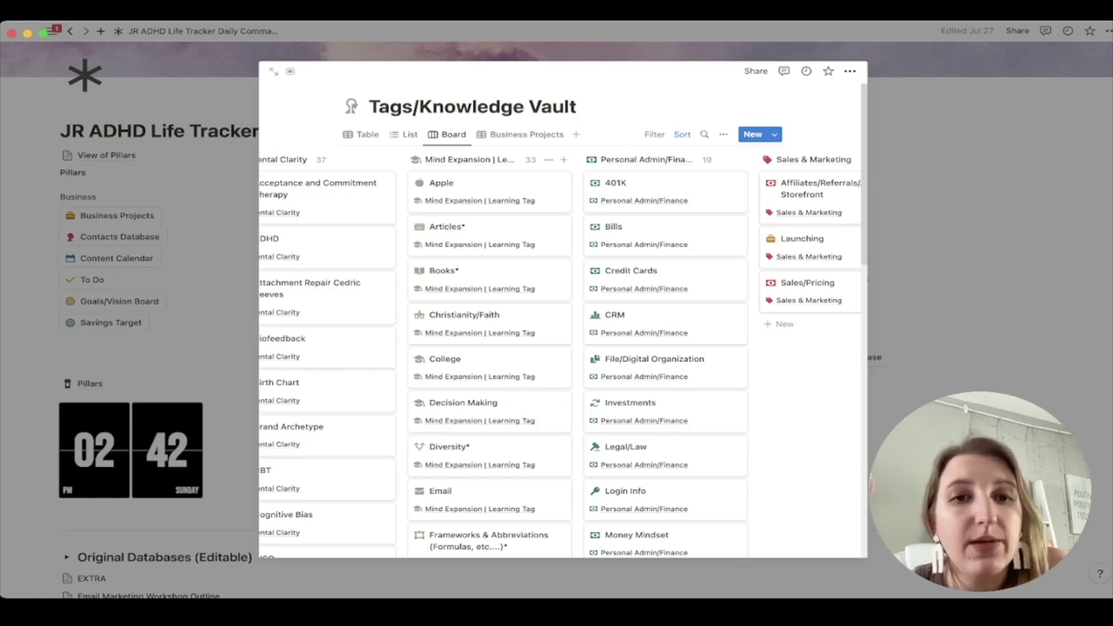
Step: Open the Articles* tag from the Mind Expansion column as a full page and find the uncategorized articles in its Articles NEW table
click(487, 233)
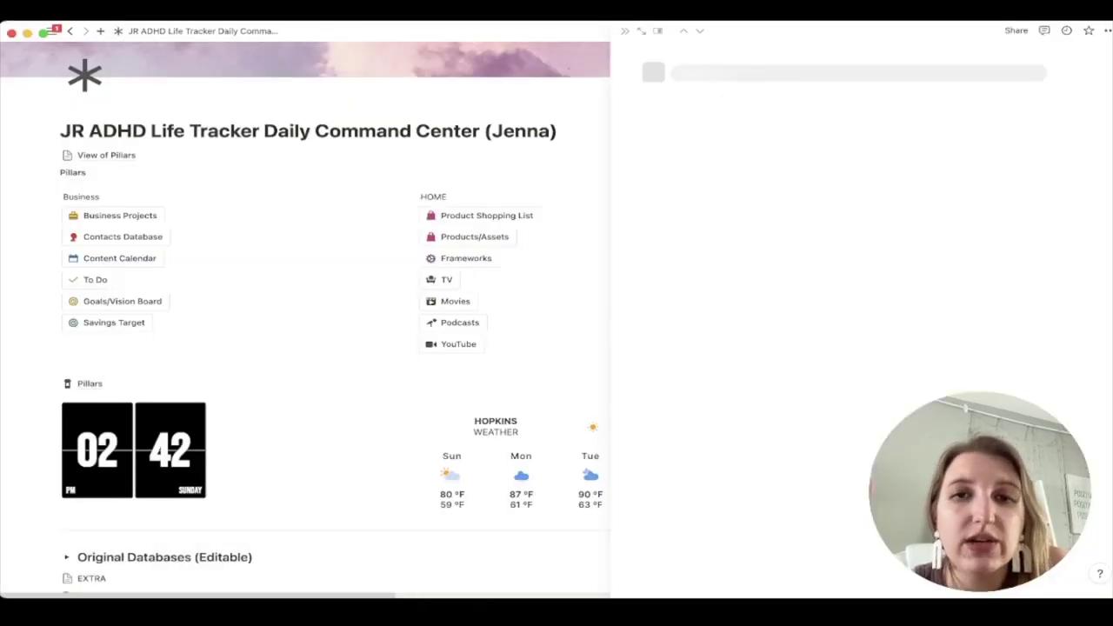
scroll(861, 304, down, 5)
scroll(870, 182, down, 10)
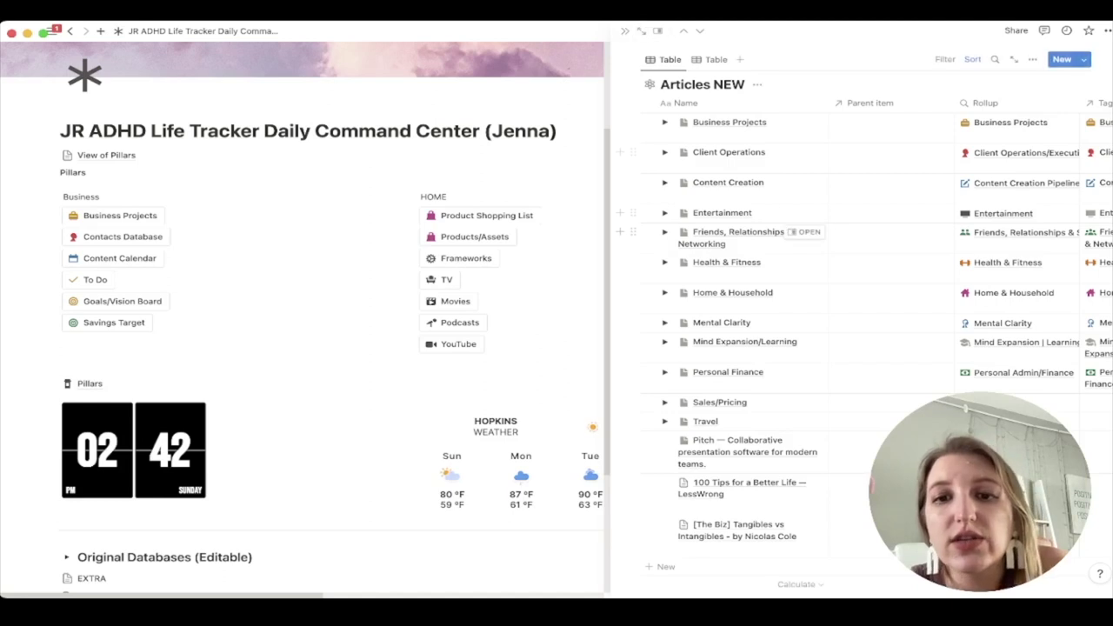
scroll(805, 487, down, 2)
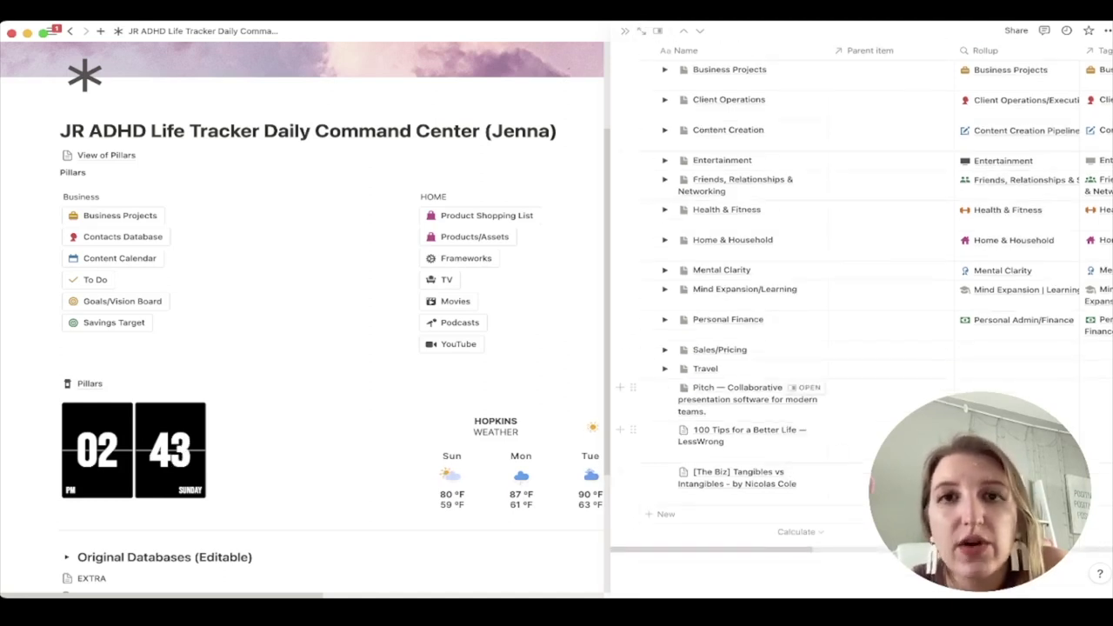
click(641, 31)
scroll(505, 344, down, 15)
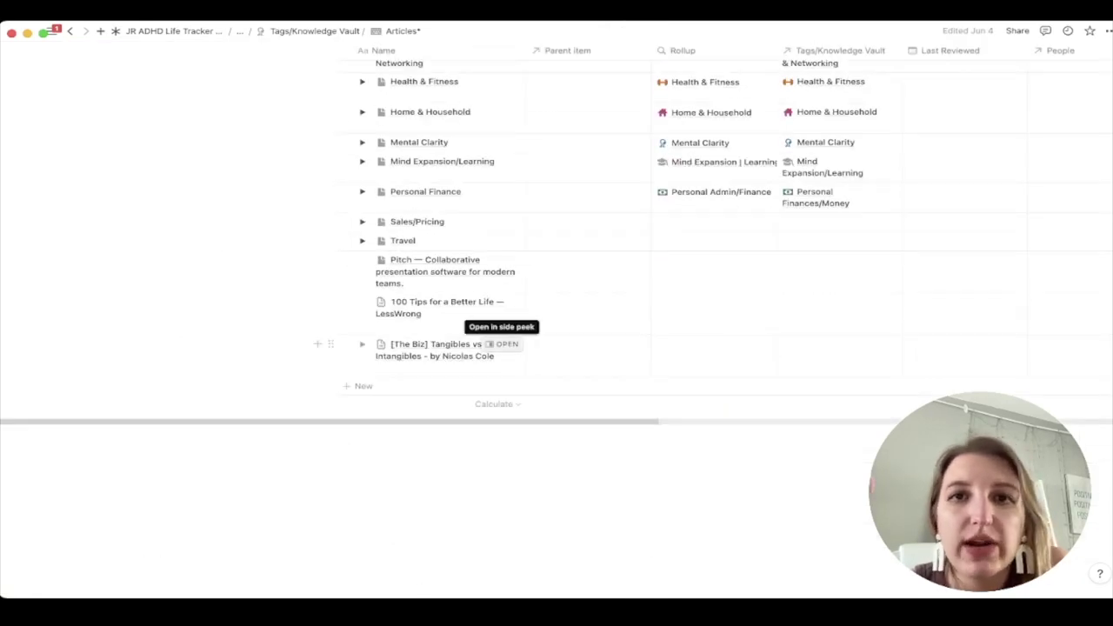
Step: Set the parent item of the "[The Biz] Tangibles vs Intangibles" article to Business Projects and expand that group in the table
click(503, 345)
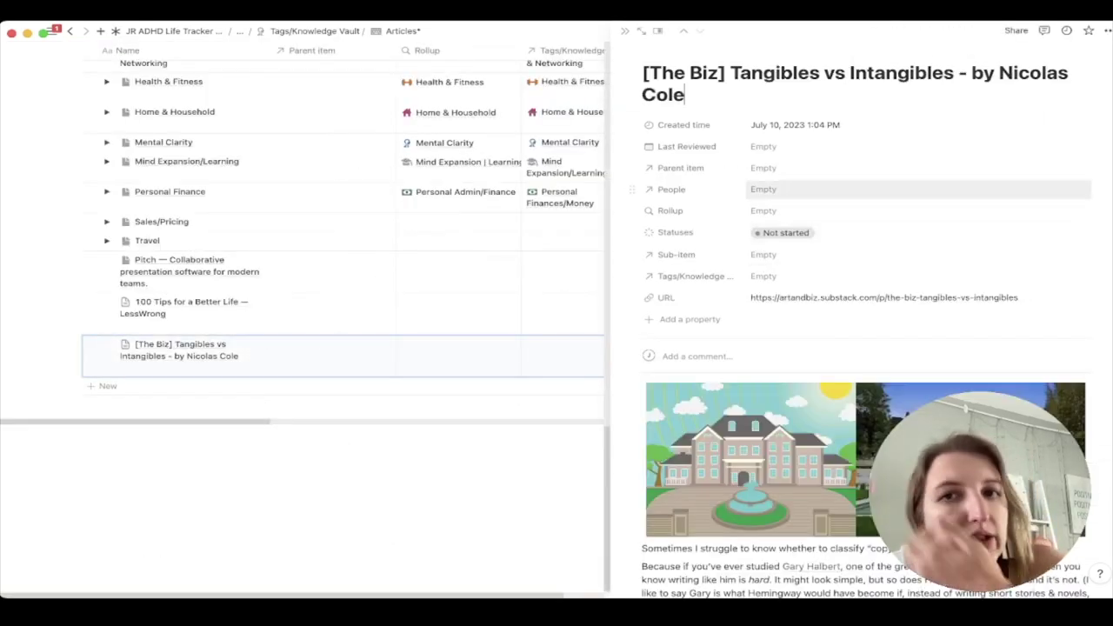
click(764, 168)
text(bus)
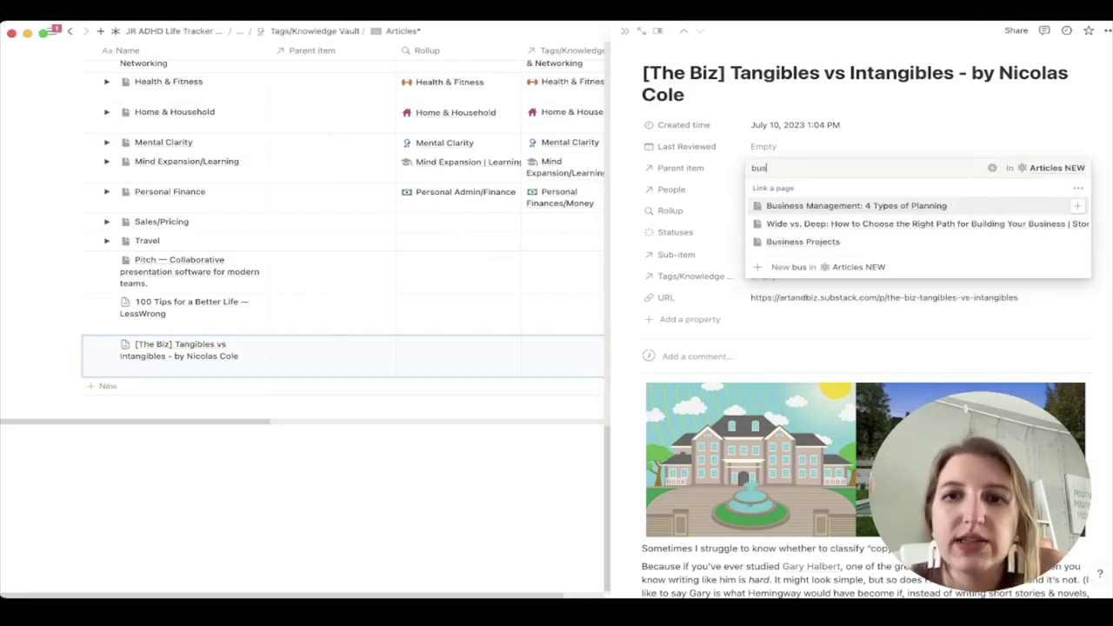
key(Return)
key(Escape)
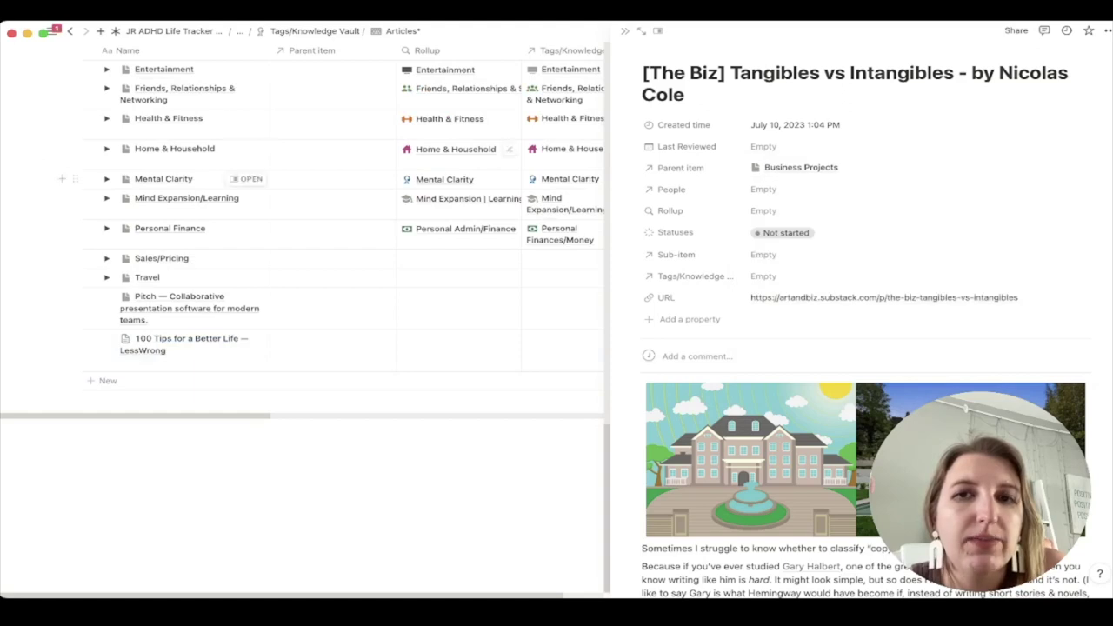
scroll(244, 260, up, 3)
click(106, 104)
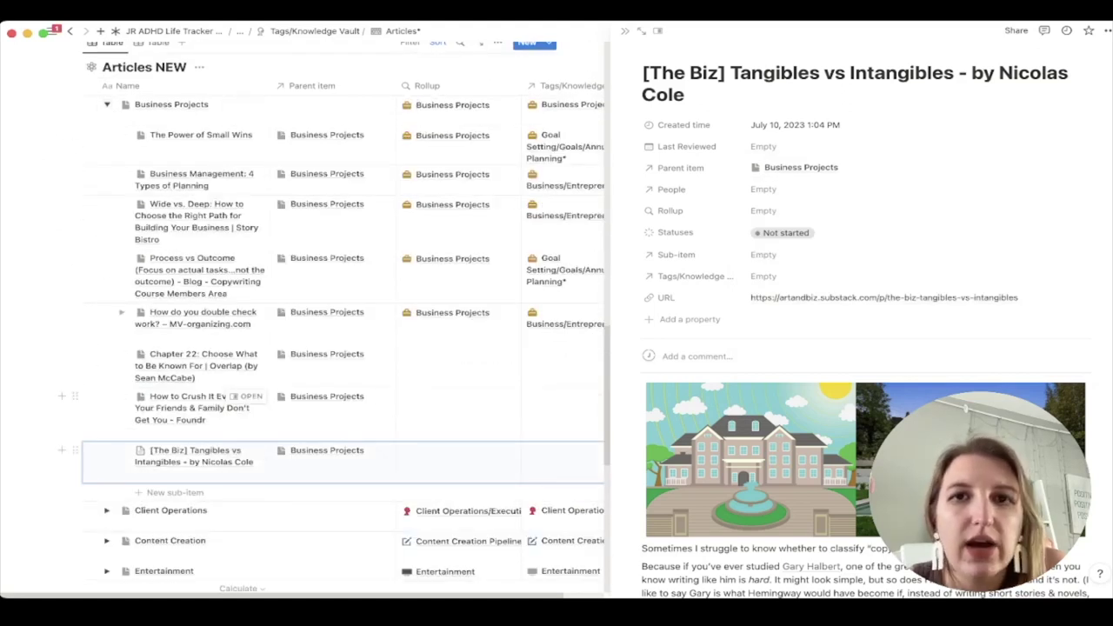
Step: Give the "[The Biz] Tangibles vs Intangibles" page a gray document icon, searching the icon set for "paper"
click(668, 51)
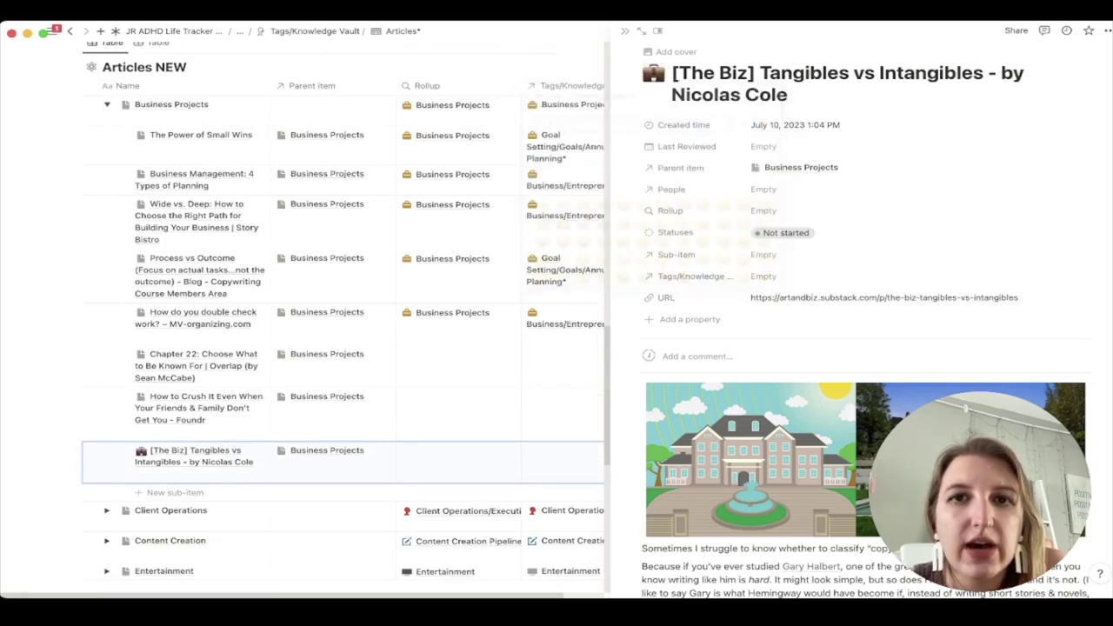
click(583, 96)
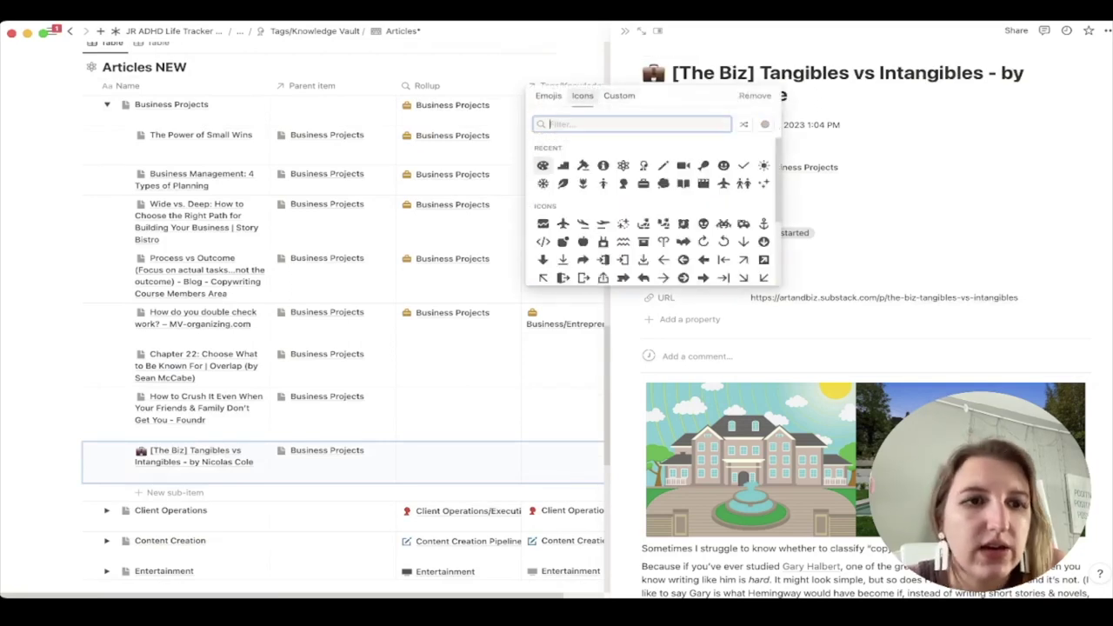
text(paper)
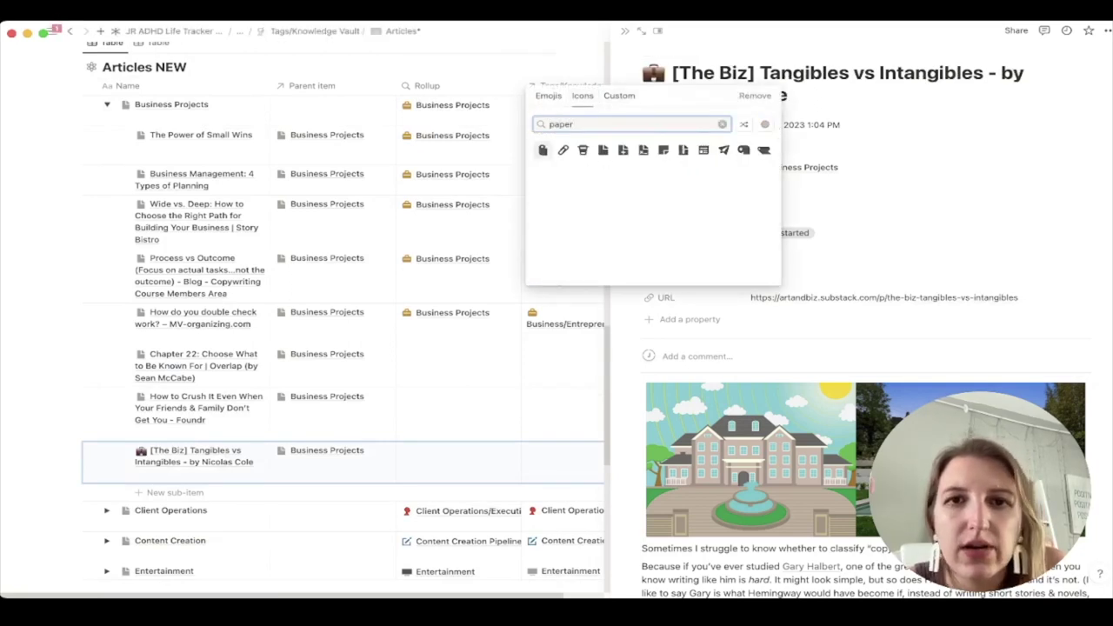
mouse_move(603, 150)
click(583, 169)
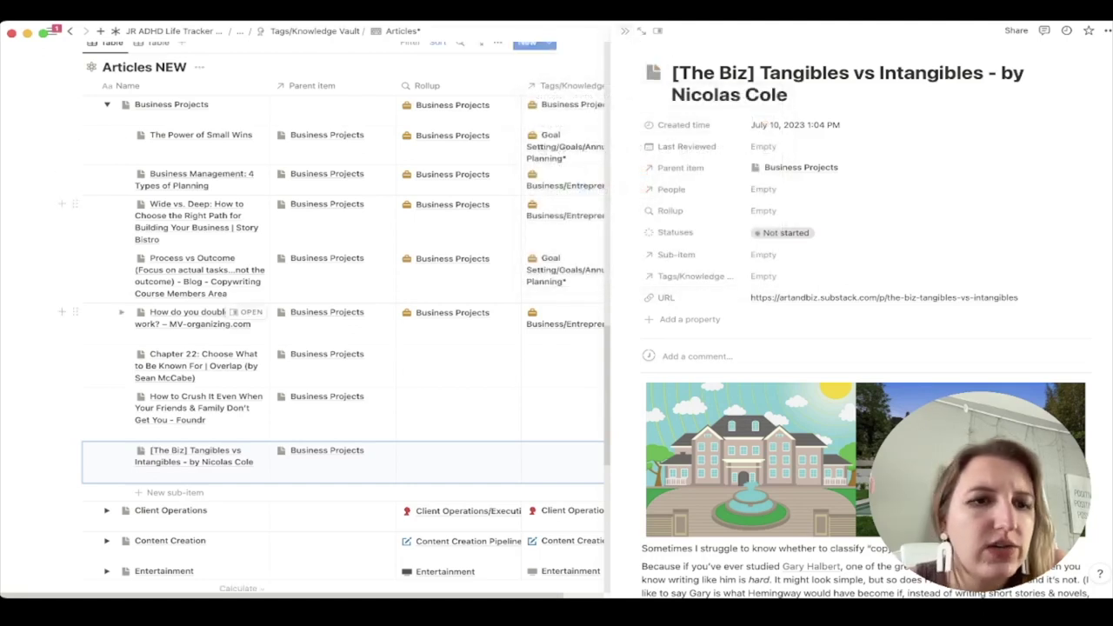
click(106, 510)
click(106, 510)
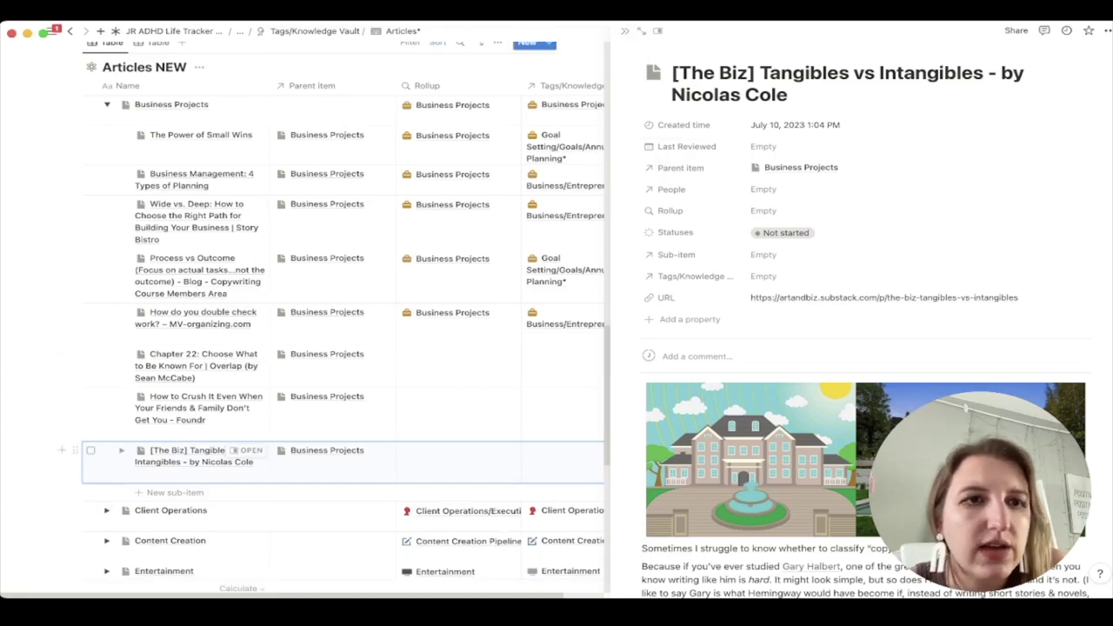
Step: Select all eight articles under Business Projects and change their icons together to a yellow document
click(91, 451)
click(90, 135)
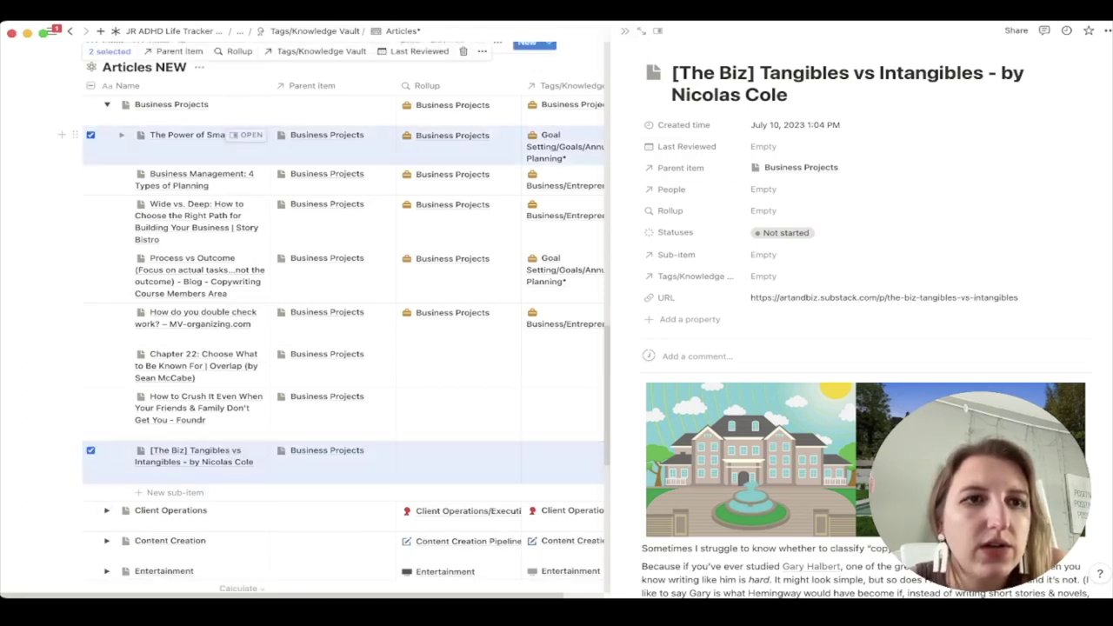
click(91, 258)
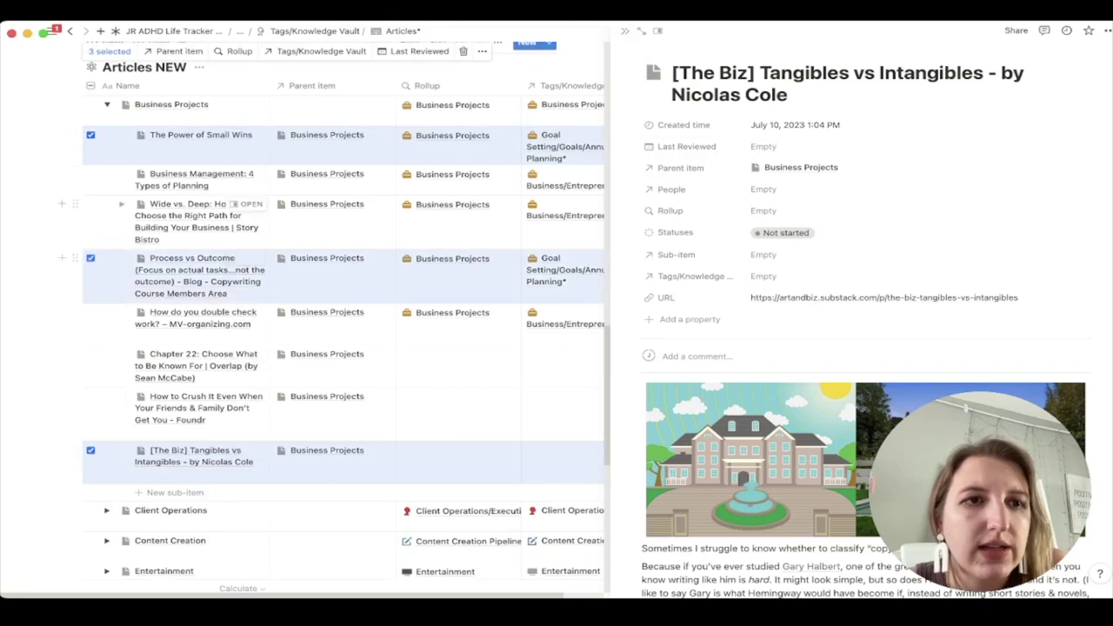
click(90, 204)
click(91, 174)
click(90, 312)
click(91, 354)
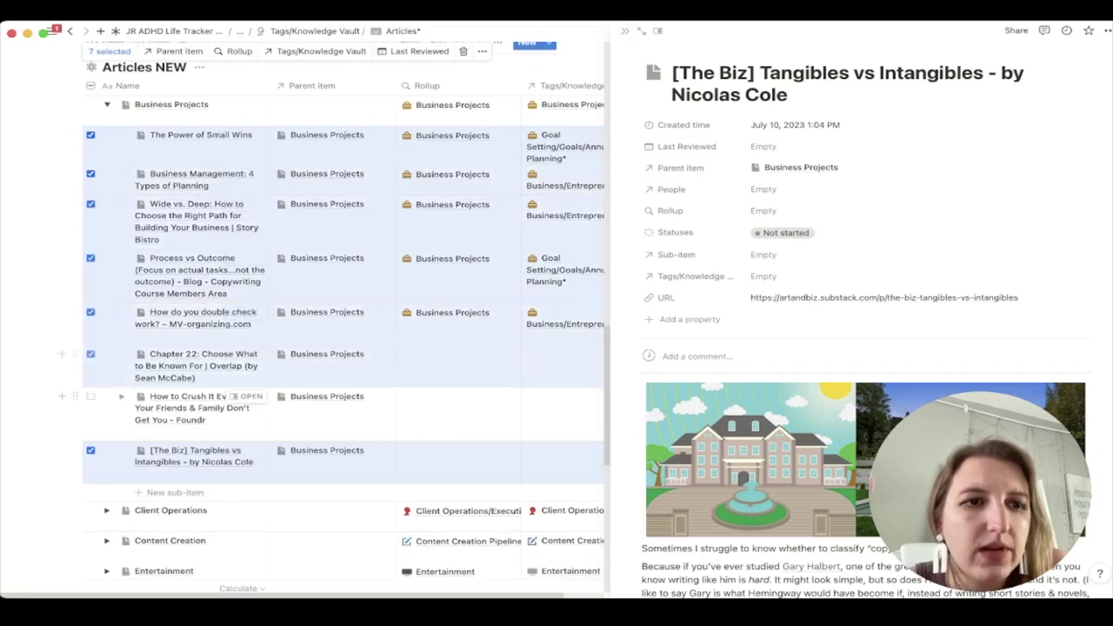
click(90, 396)
click(481, 52)
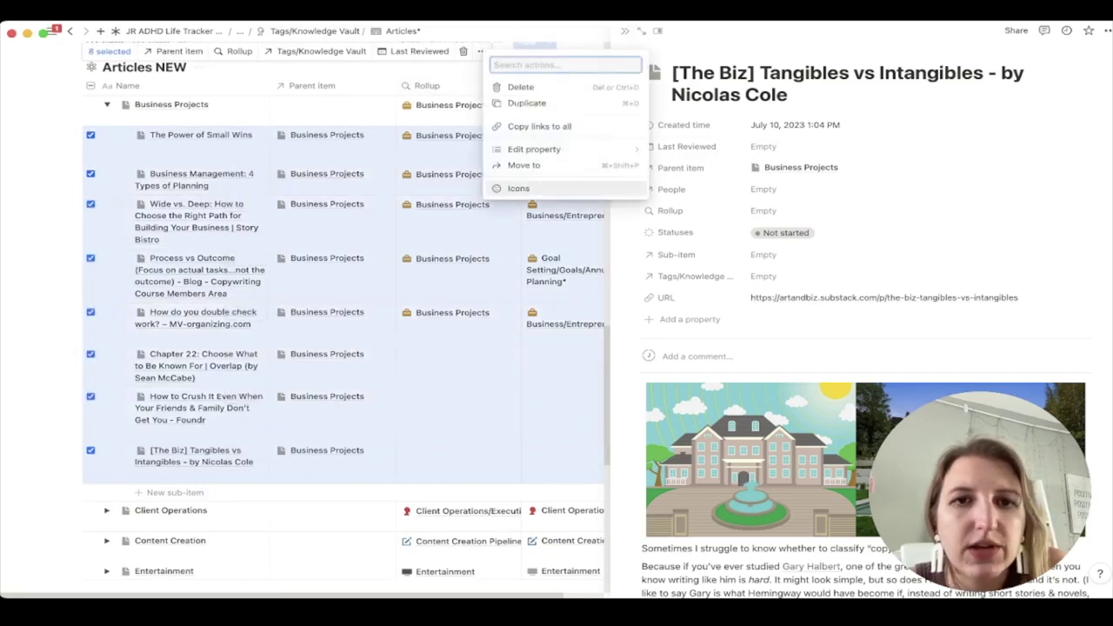
click(518, 188)
click(412, 63)
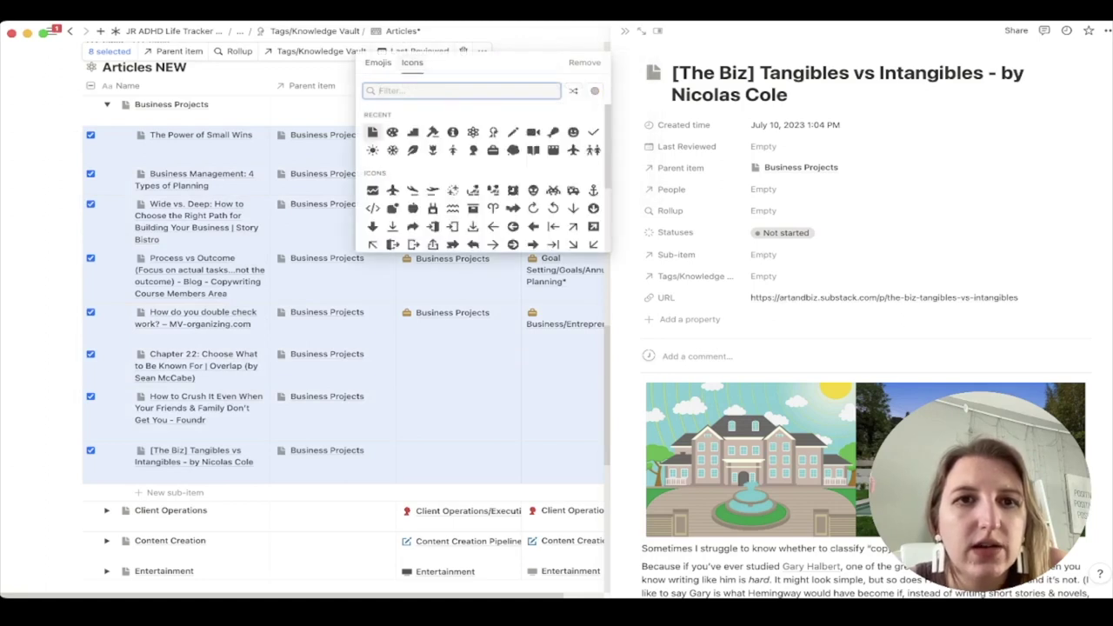
click(393, 150)
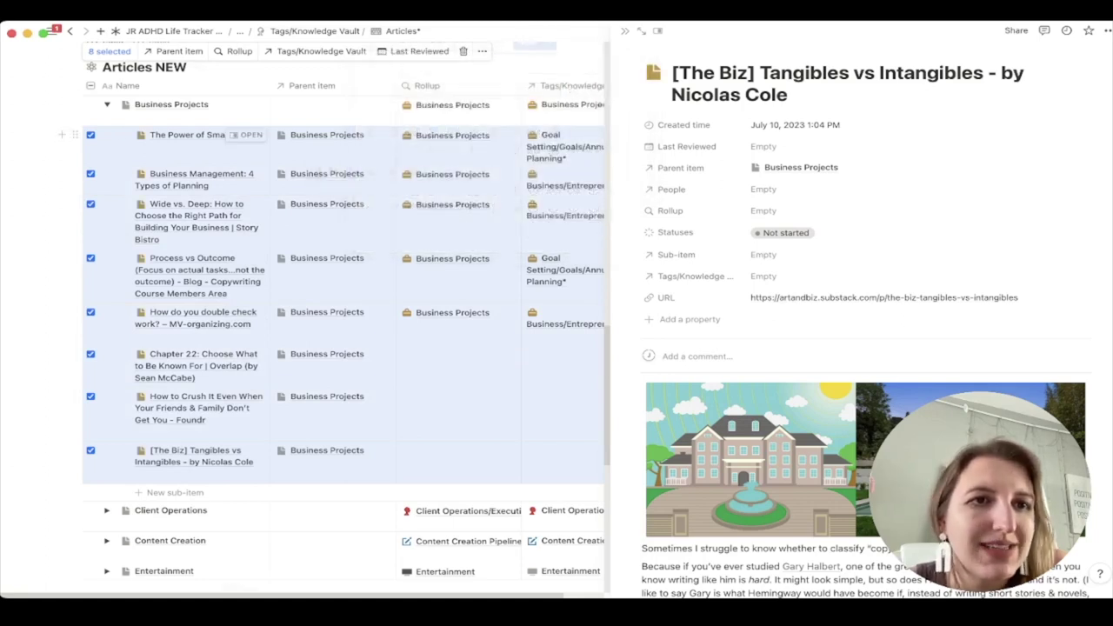
Step: Give the Business Projects parent page the same yellow document icon, close the page and collapse its group
click(172, 105)
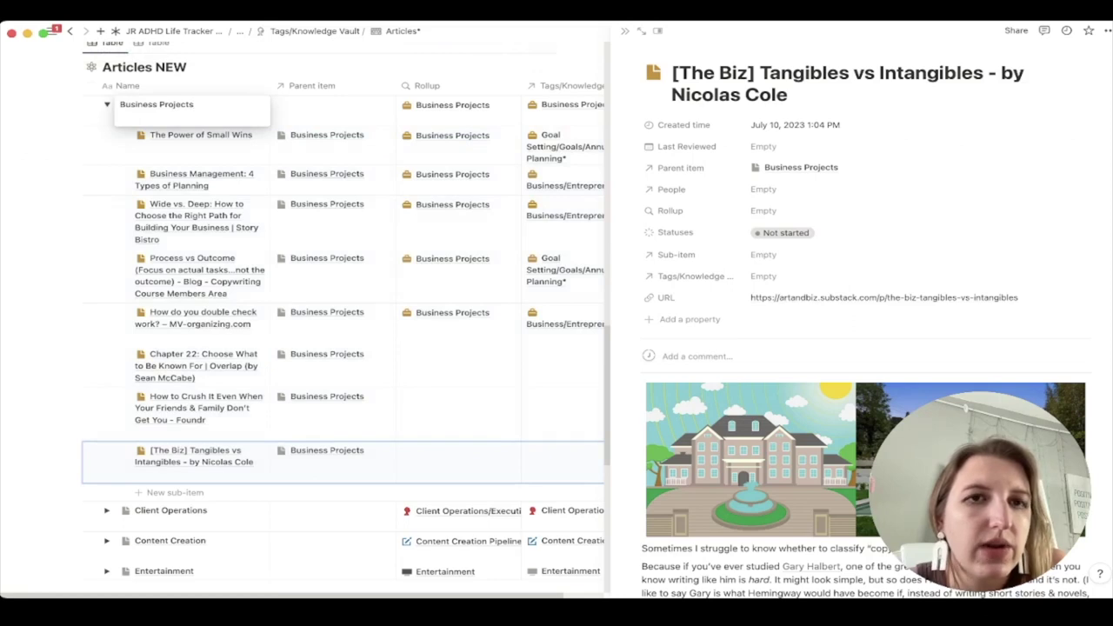
click(653, 72)
key(Escape)
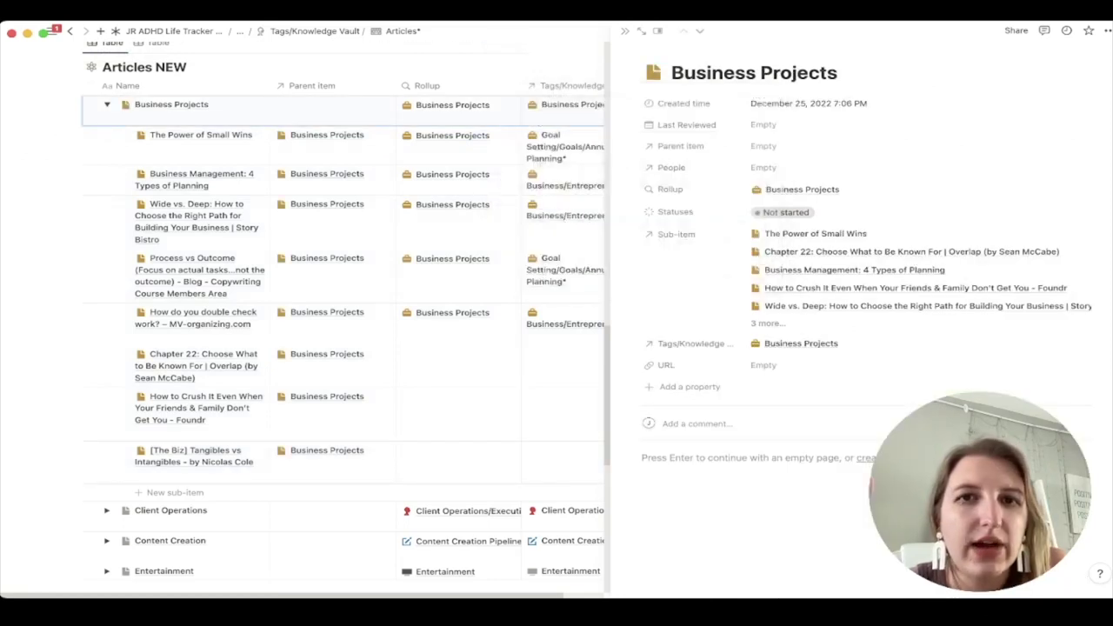
key(Escape)
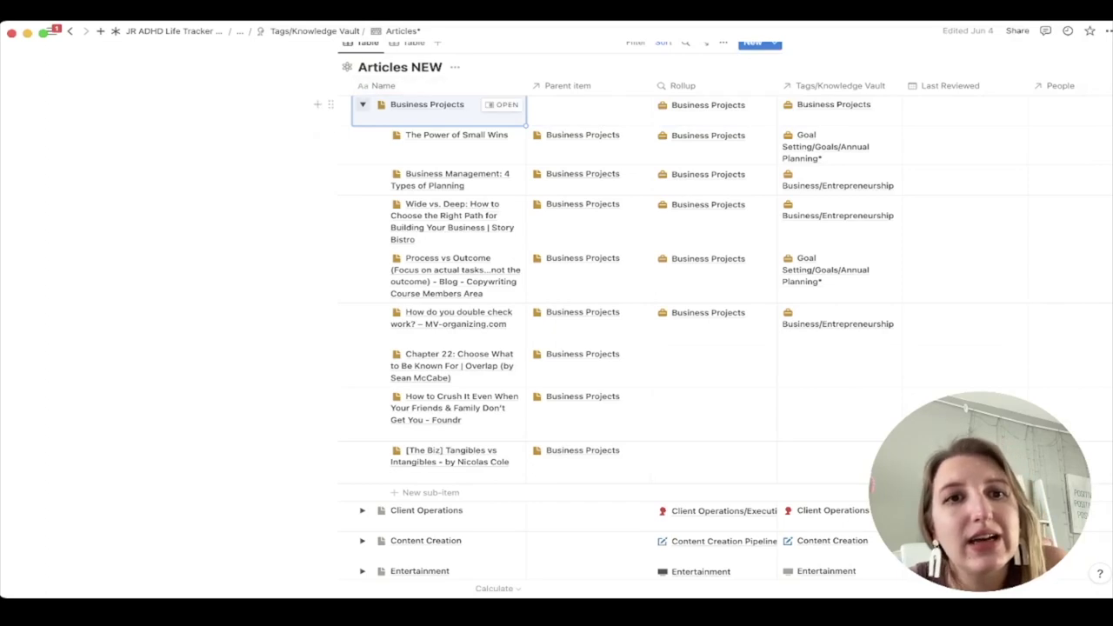
click(363, 104)
Step: Open the uncategorized "100 Tips for a Better Life" article, skim its content and link it to the Mind Expansion/Learning tag
scroll(504, 348, down, 2)
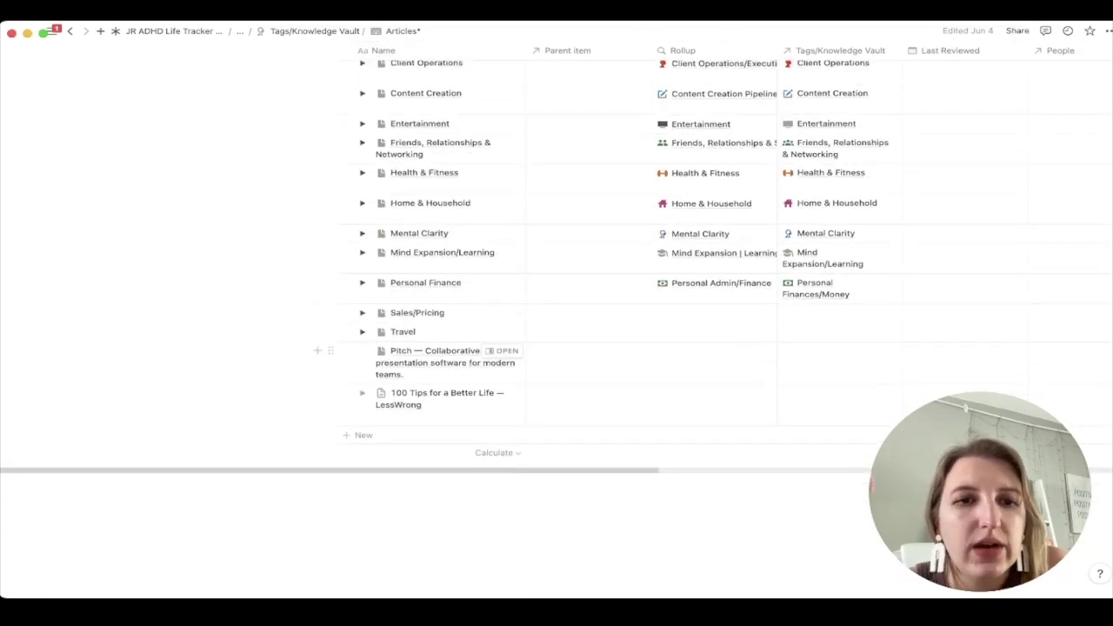
click(503, 394)
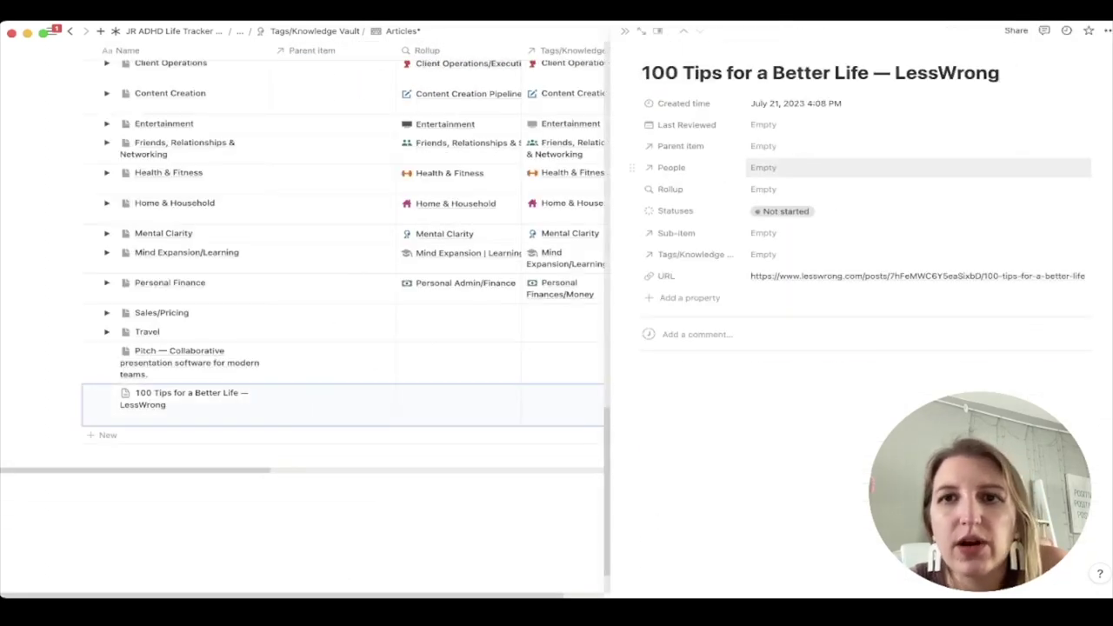
scroll(864, 348, down, 8)
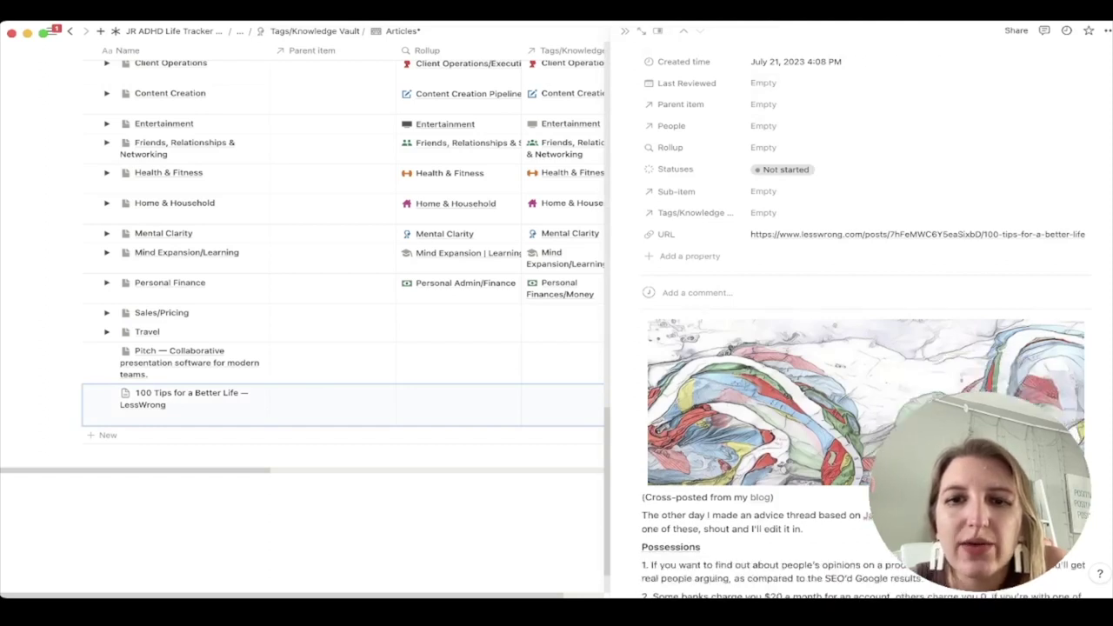
scroll(863, 348, up, 8)
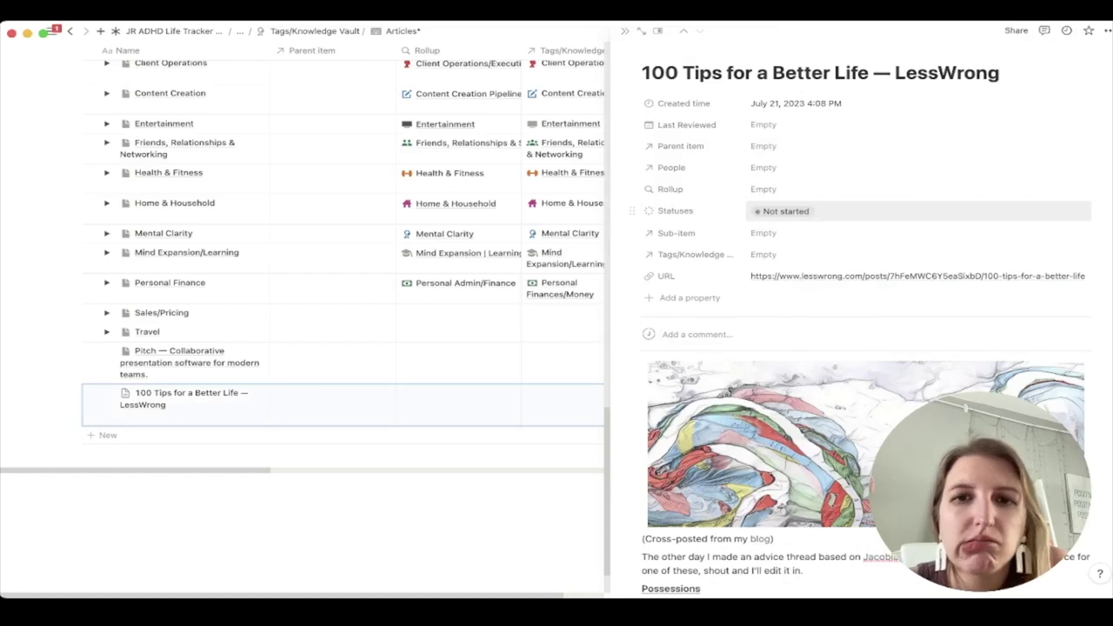
click(763, 254)
text(mind ex)
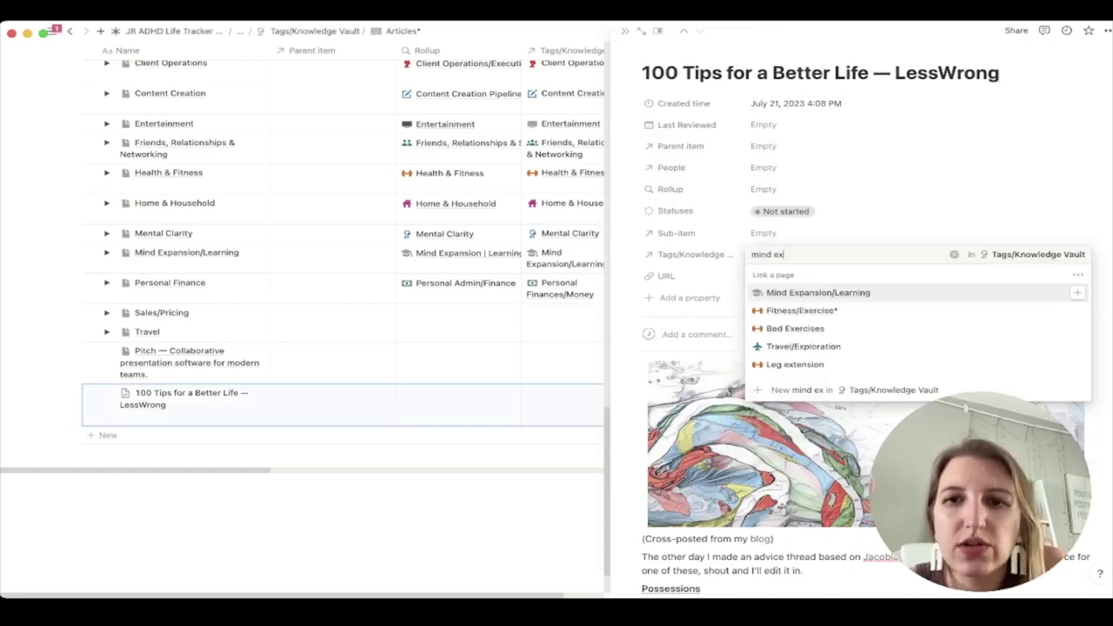
key(Return)
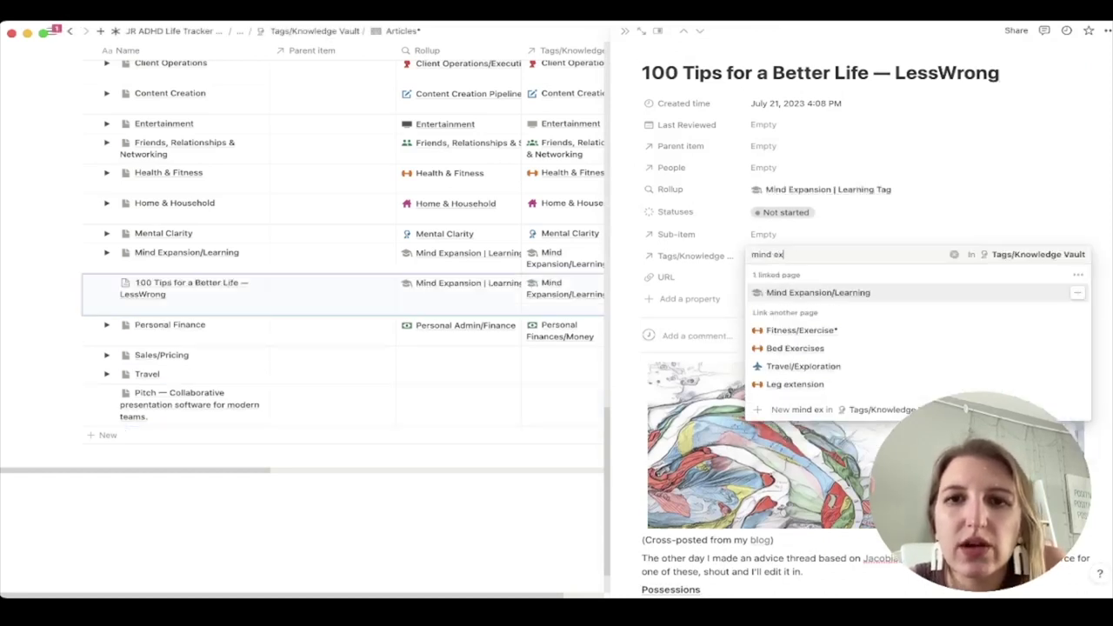
key(Escape)
Step: Set the parent item of the "100 Tips for a Better Life" article to Mind Expansion/Learning
click(763, 145)
text(mind exp)
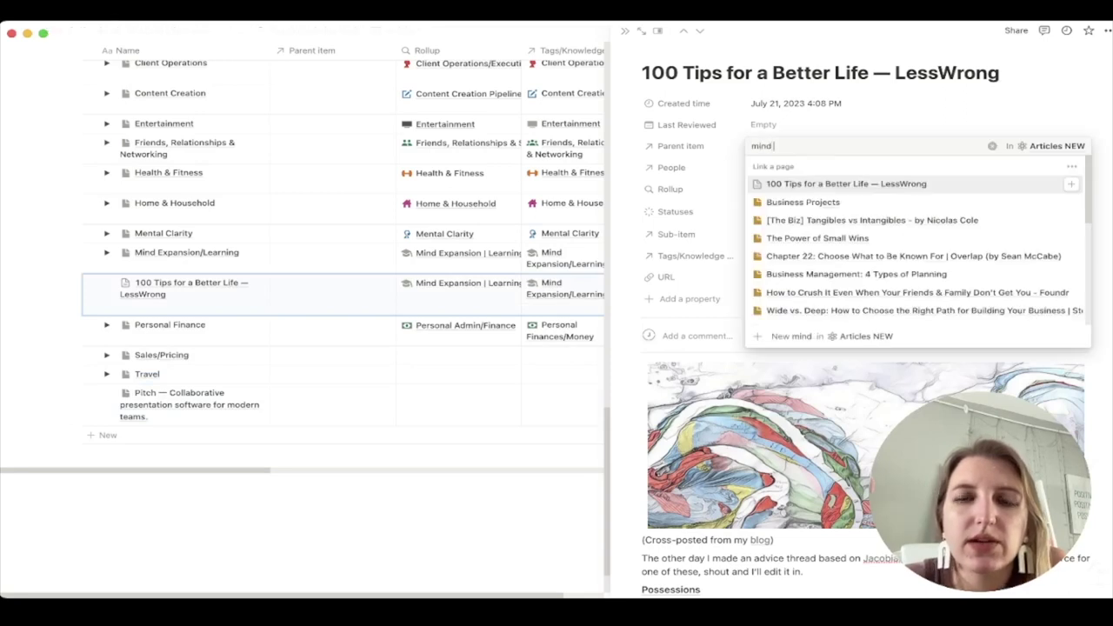
key(Return)
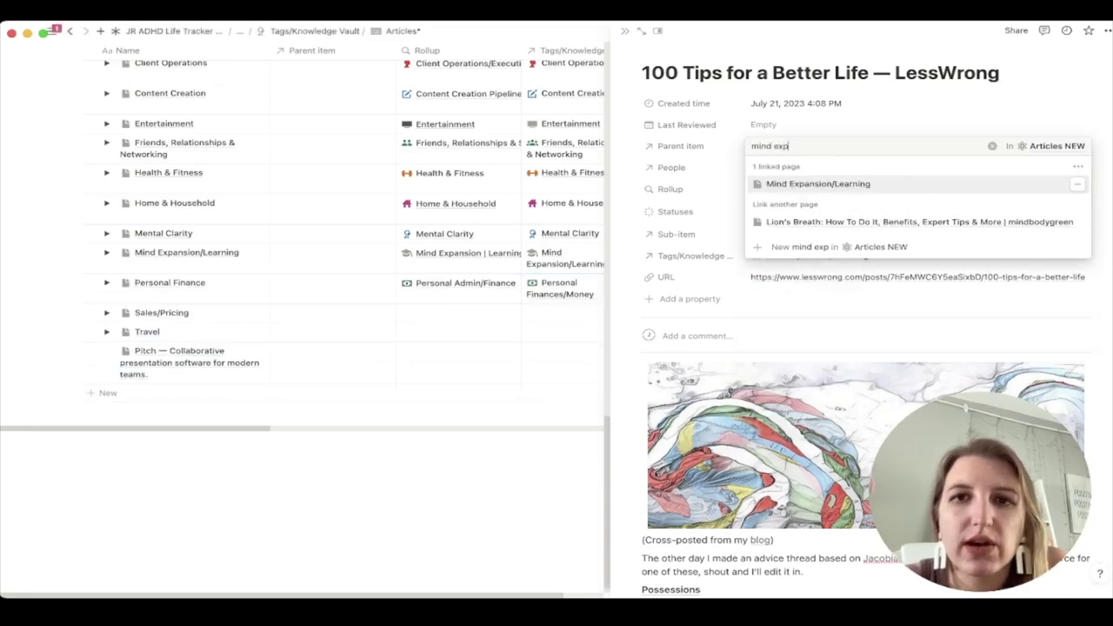
key(Escape)
Step: Give the "100 Tips for a Better Life" page a gray document icon and close its side peek
click(670, 52)
click(654, 73)
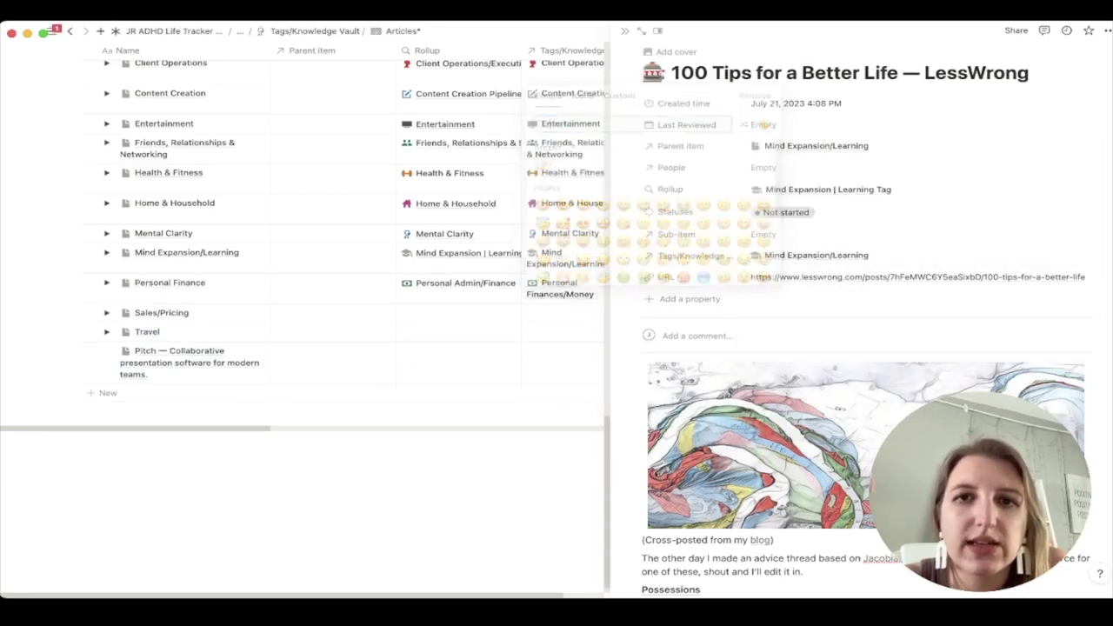
click(583, 96)
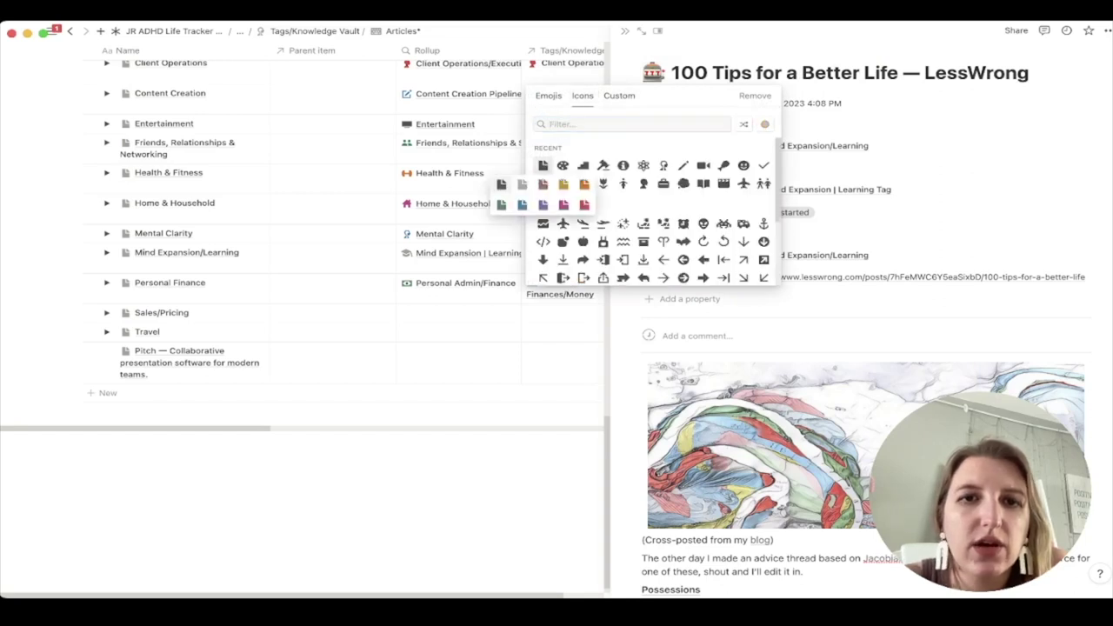
click(542, 165)
click(624, 30)
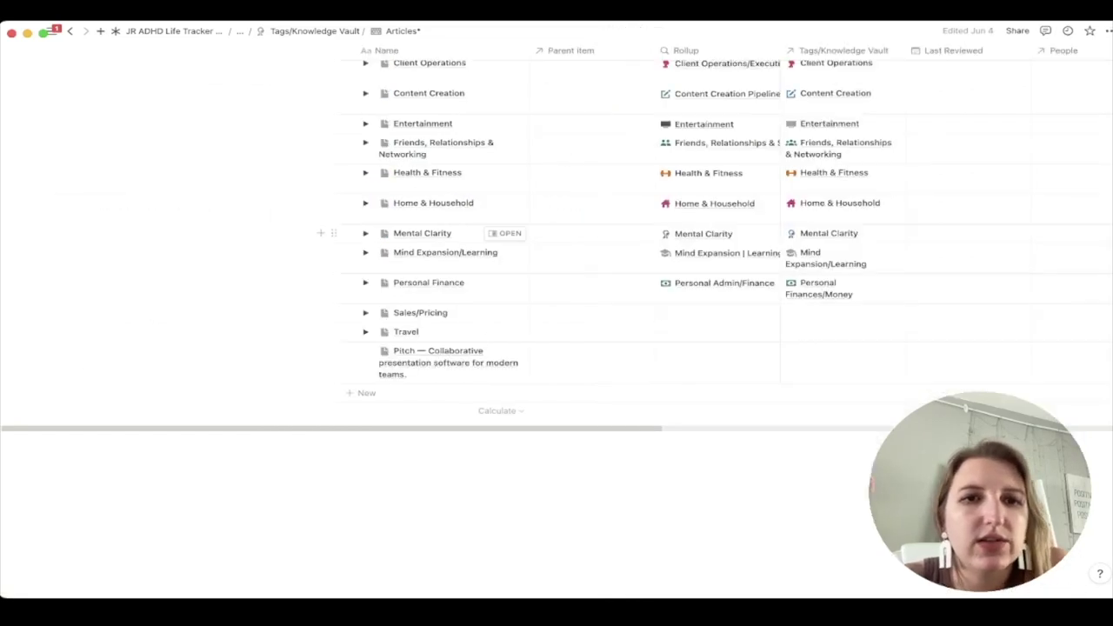
Step: Expand the Mind Expansion/Learning group and load its remaining sub-items to look through all of its articles
click(361, 252)
scroll(374, 339, down, 5)
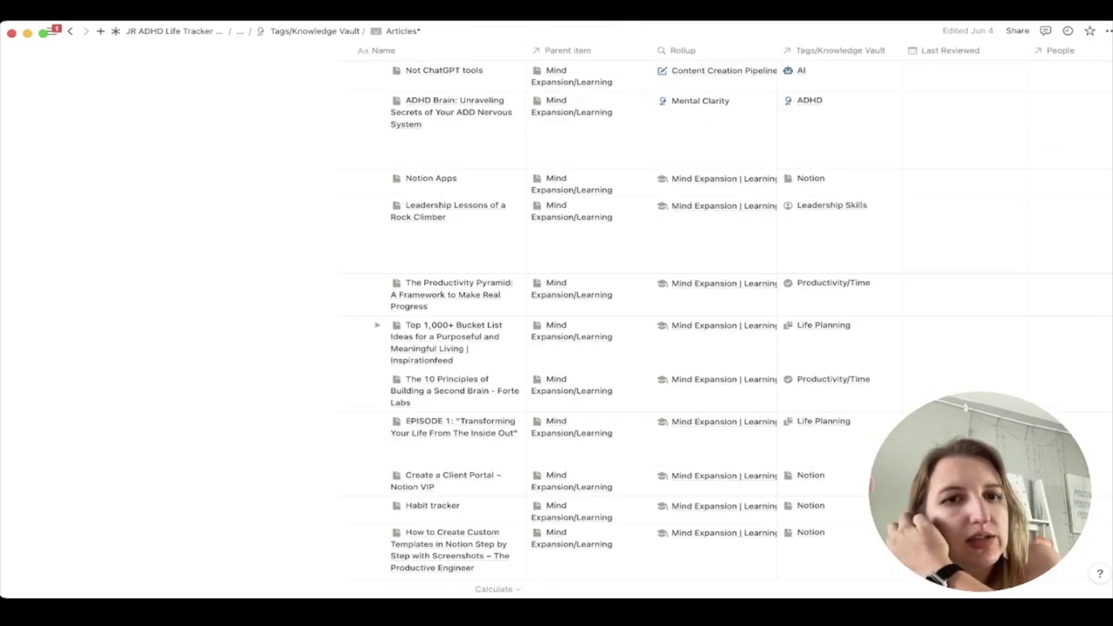
scroll(374, 348, down, 8)
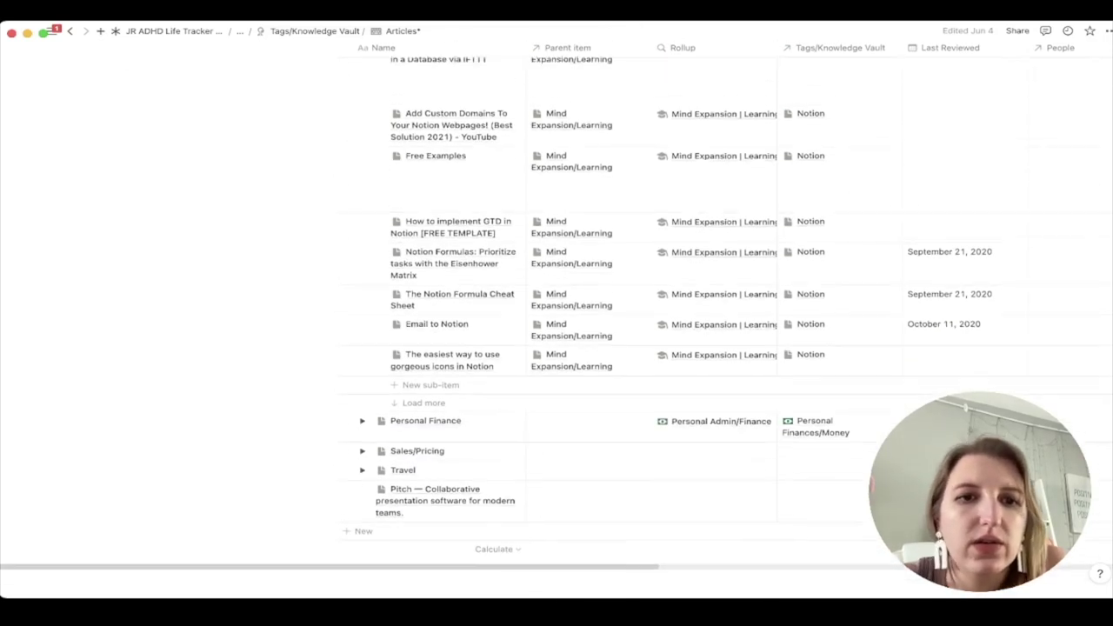
click(424, 396)
scroll(400, 366, down, 10)
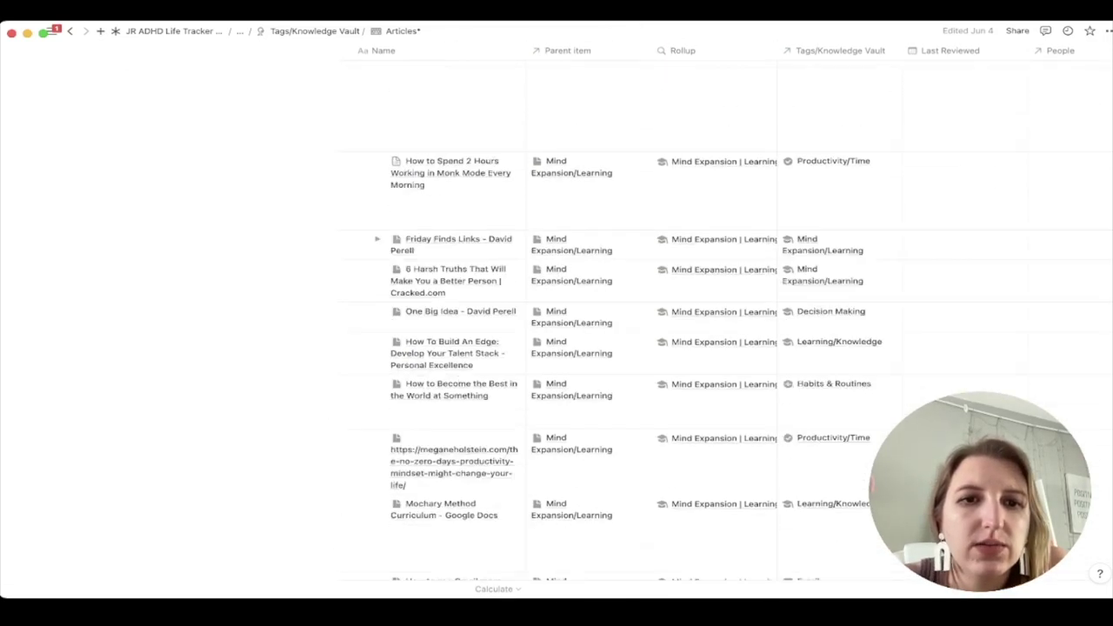
scroll(452, 348, down, 5)
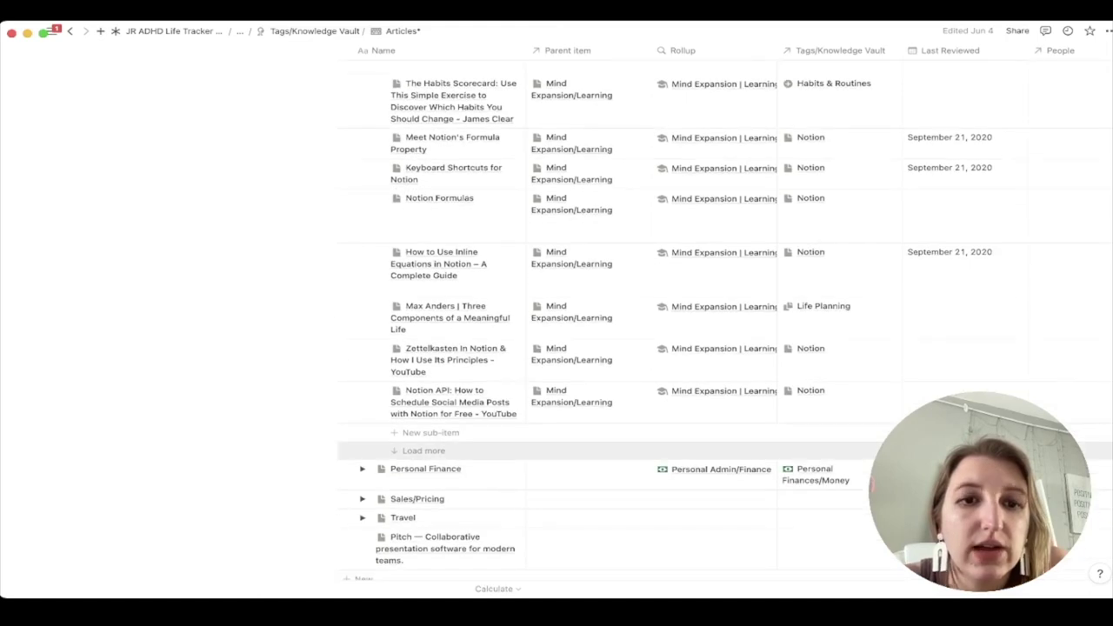
click(421, 450)
scroll(452, 392, down, 10)
scroll(452, 348, up, 2)
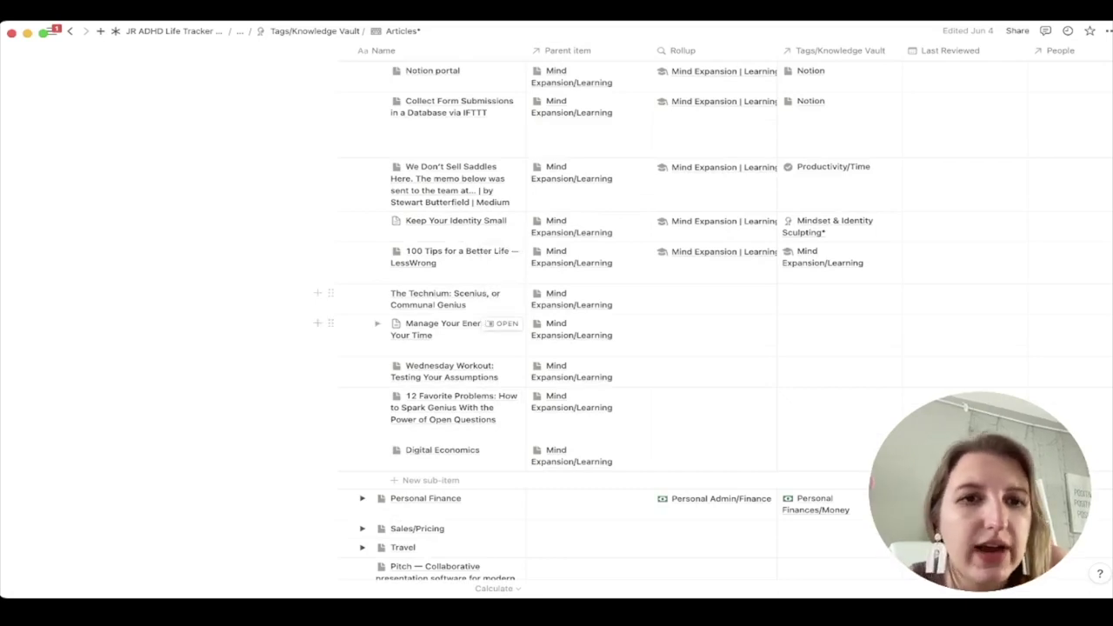
Step: Give the "Keep Your Identity Small" and "Manage Your Energy, Not Your Time" articles the recently used gray document icon in one batch
click(346, 322)
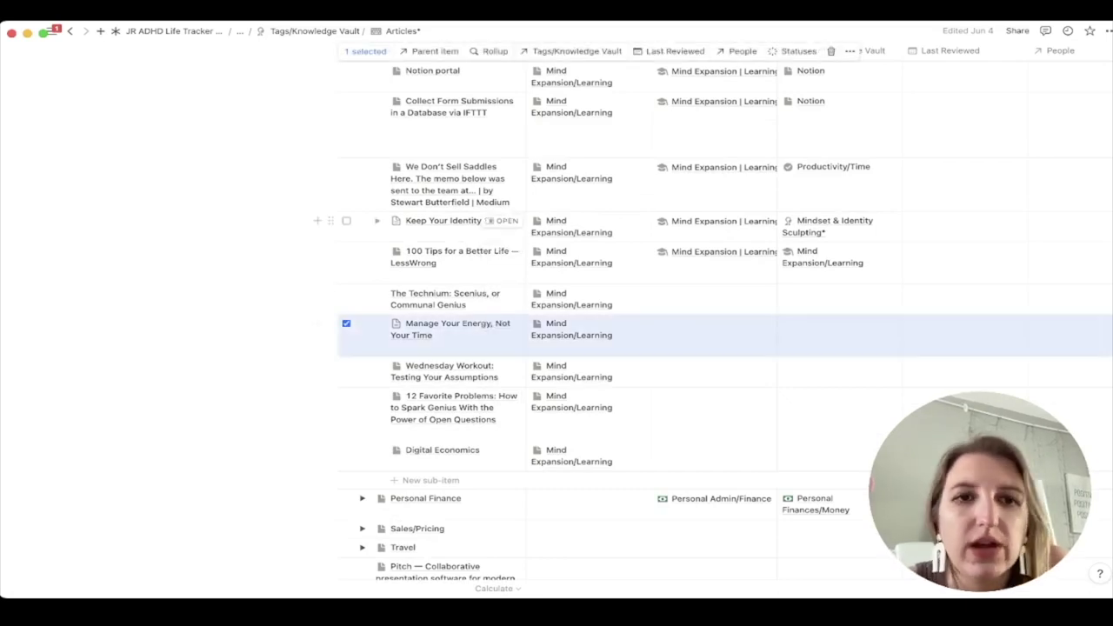
click(346, 220)
click(849, 51)
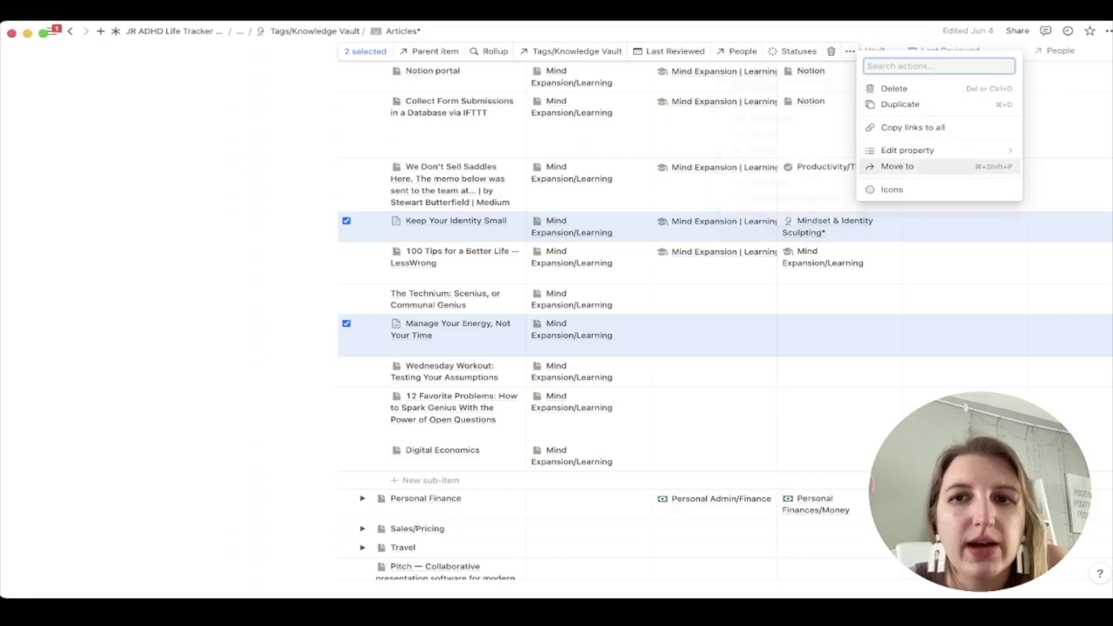
click(891, 189)
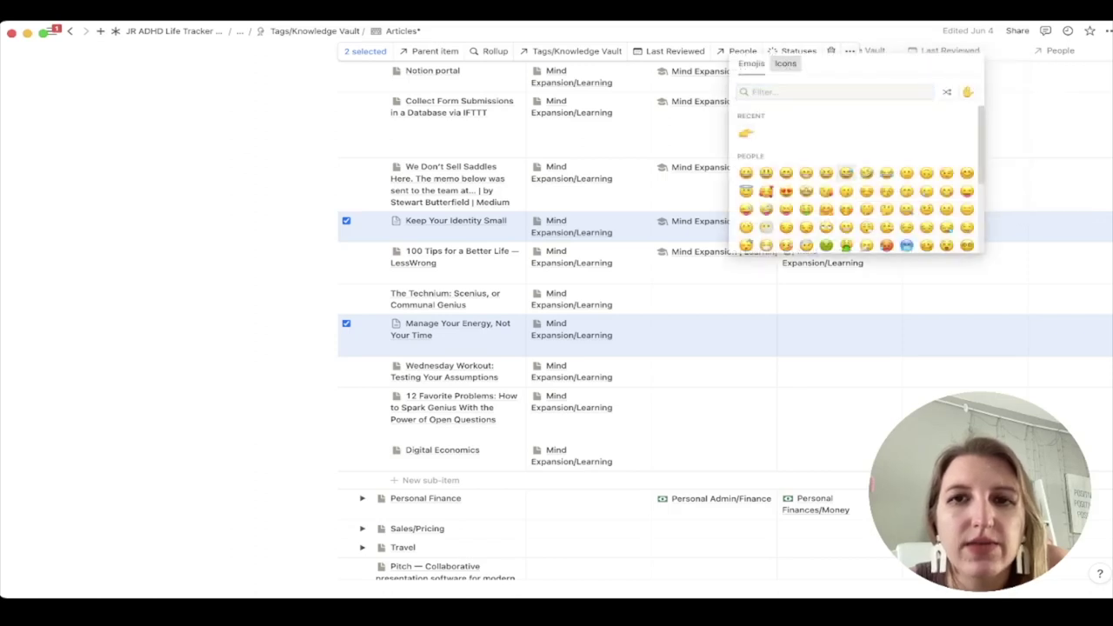
click(786, 63)
click(745, 132)
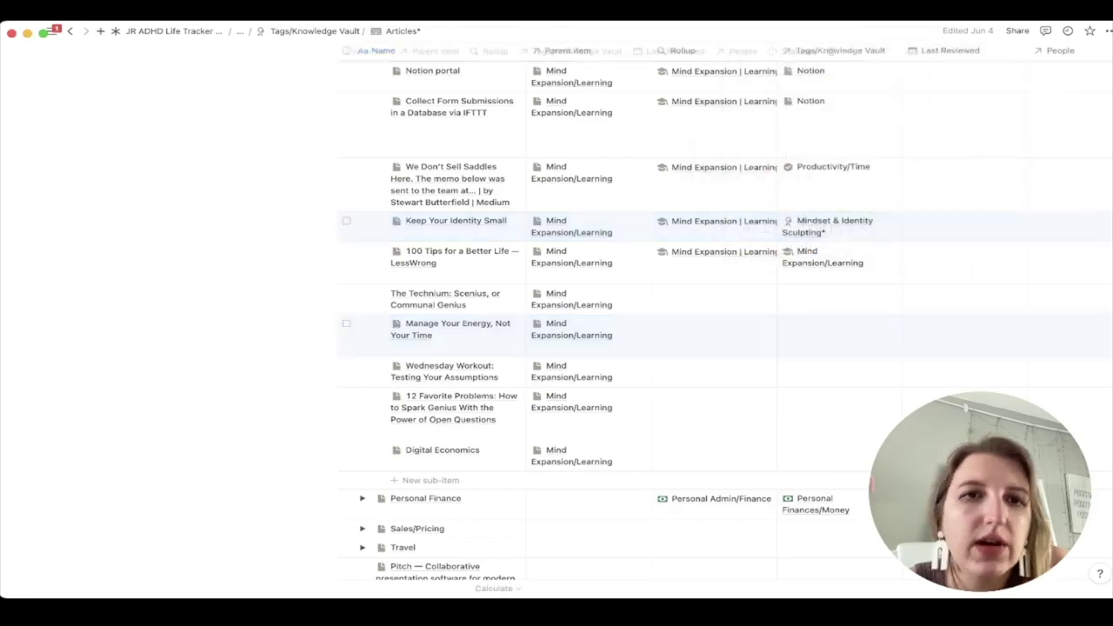
Step: Collapse the Mind Expansion/Learning group and look over the top-level categories of the Articles NEW table
scroll(708, 322, up, 15)
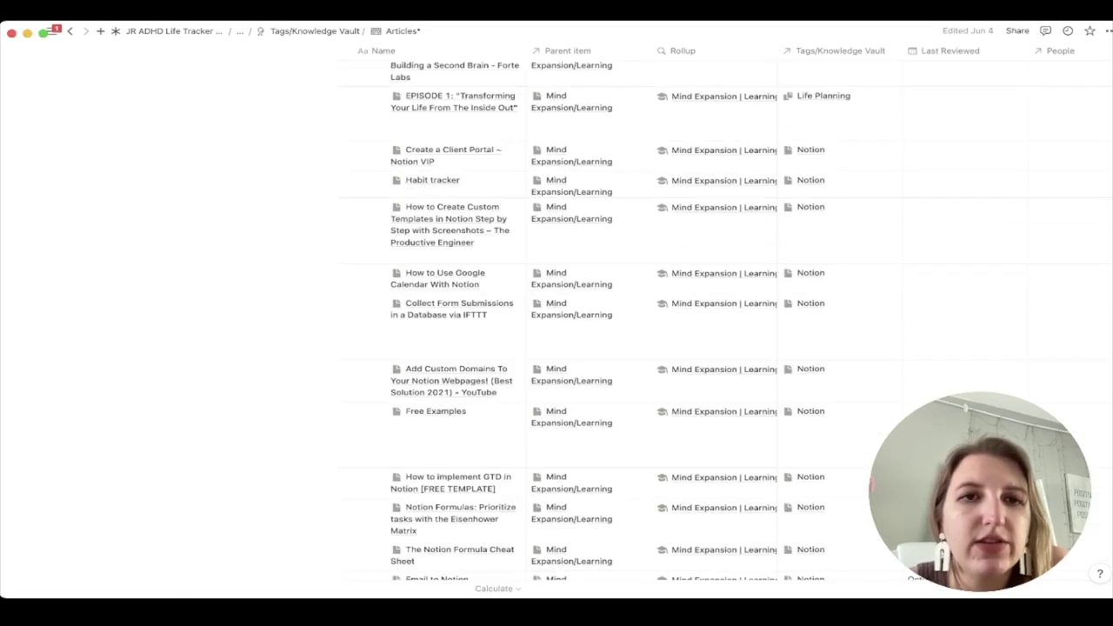
click(363, 236)
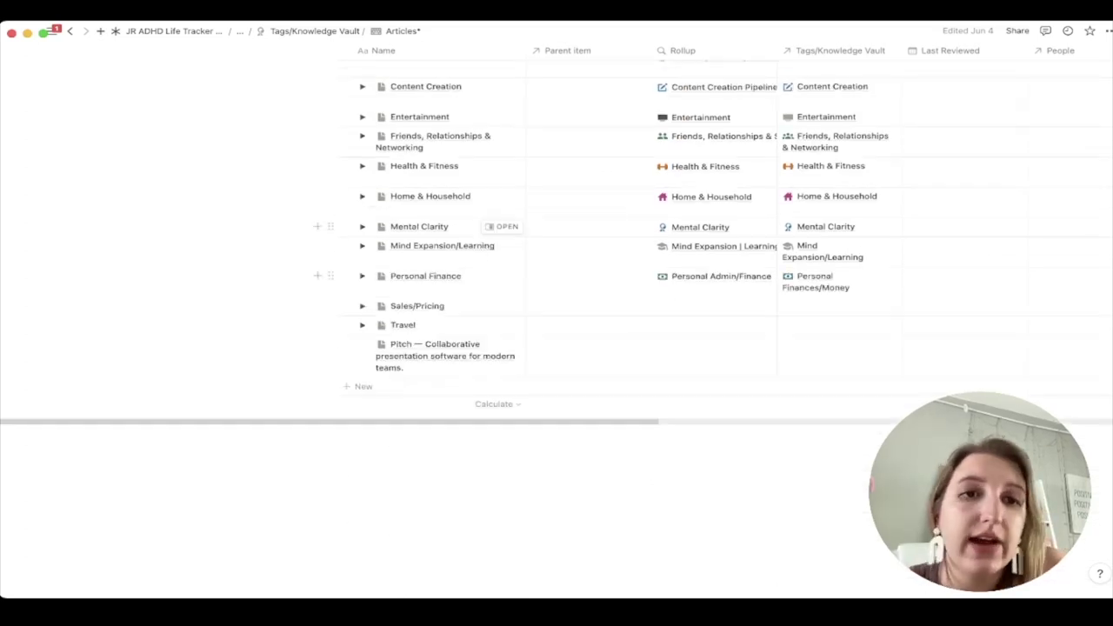
click(363, 226)
click(363, 227)
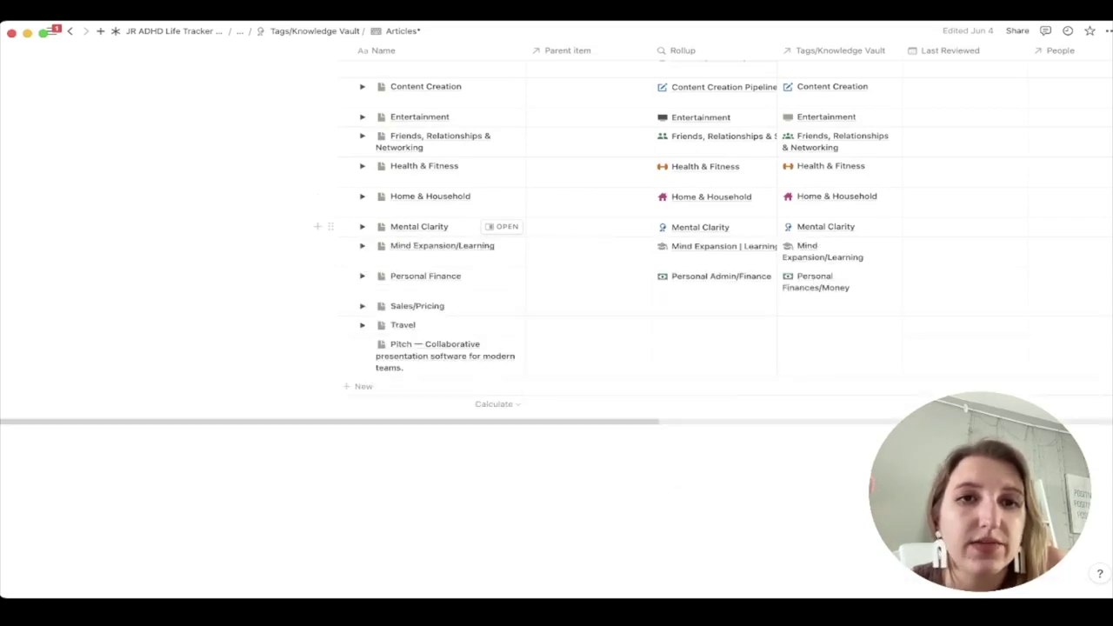
scroll(556, 348, up, 3)
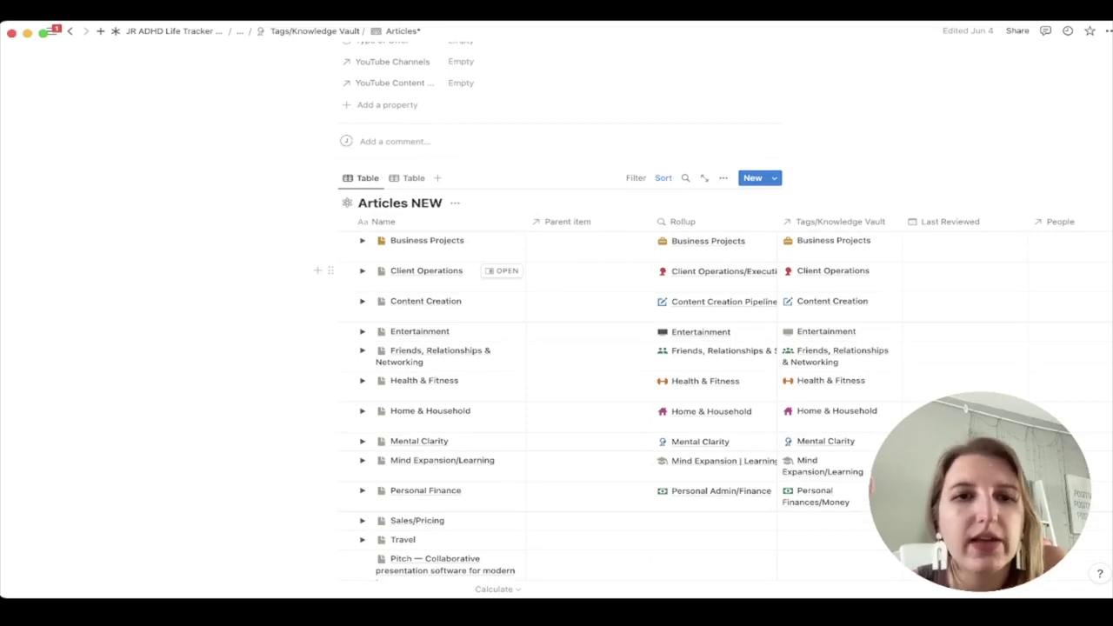
scroll(435, 270, up, 1)
scroll(435, 270, down, 3)
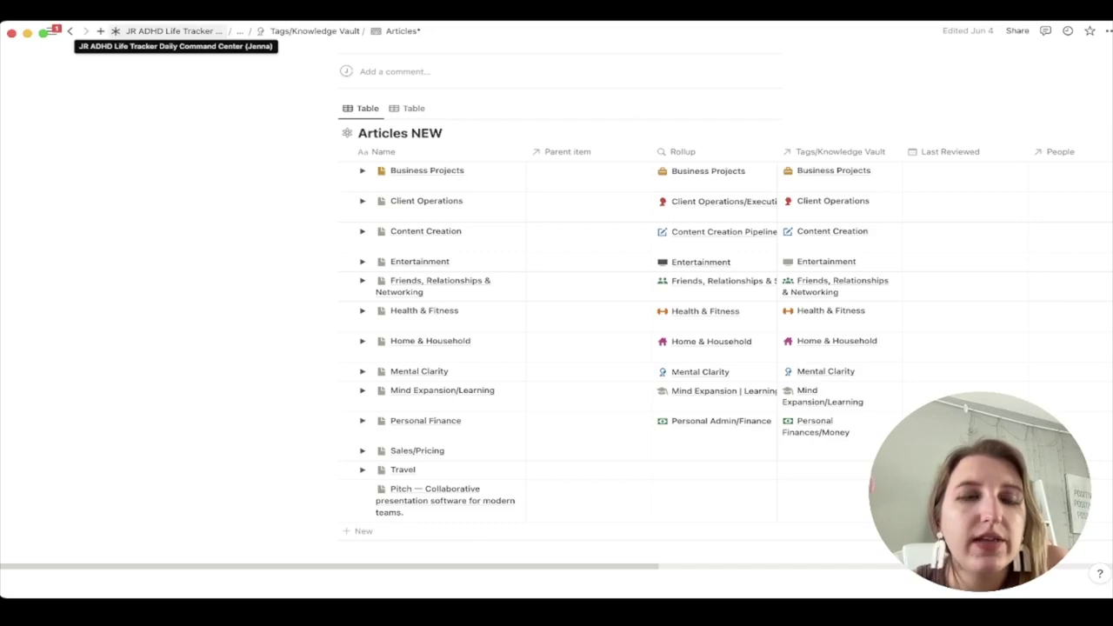
Step: Search the workspace for "pdfs", open the PDFs* page and go to its PDFS NEW table
mouse_move(49, 31)
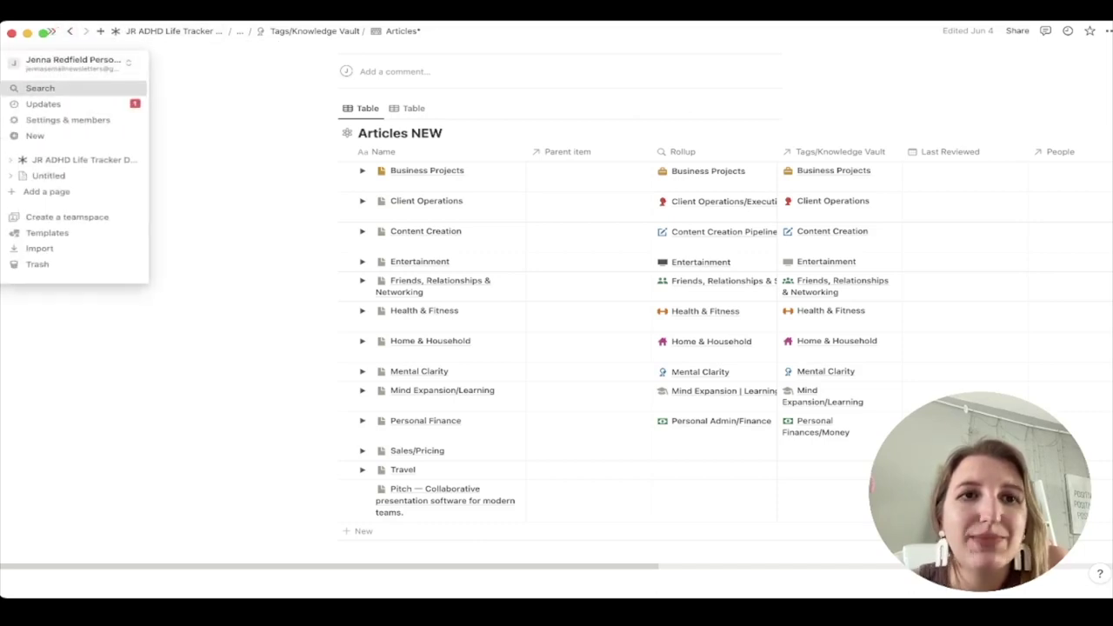
click(40, 88)
text(pdfs)
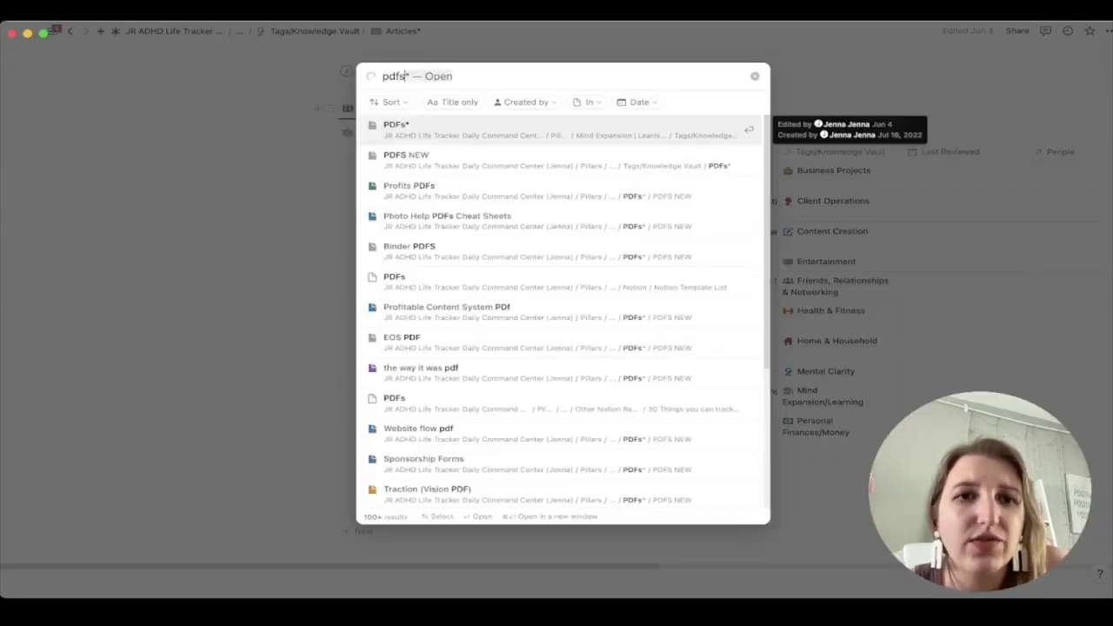
key(Return)
scroll(556, 313, down, 20)
scroll(556, 287, up, 3)
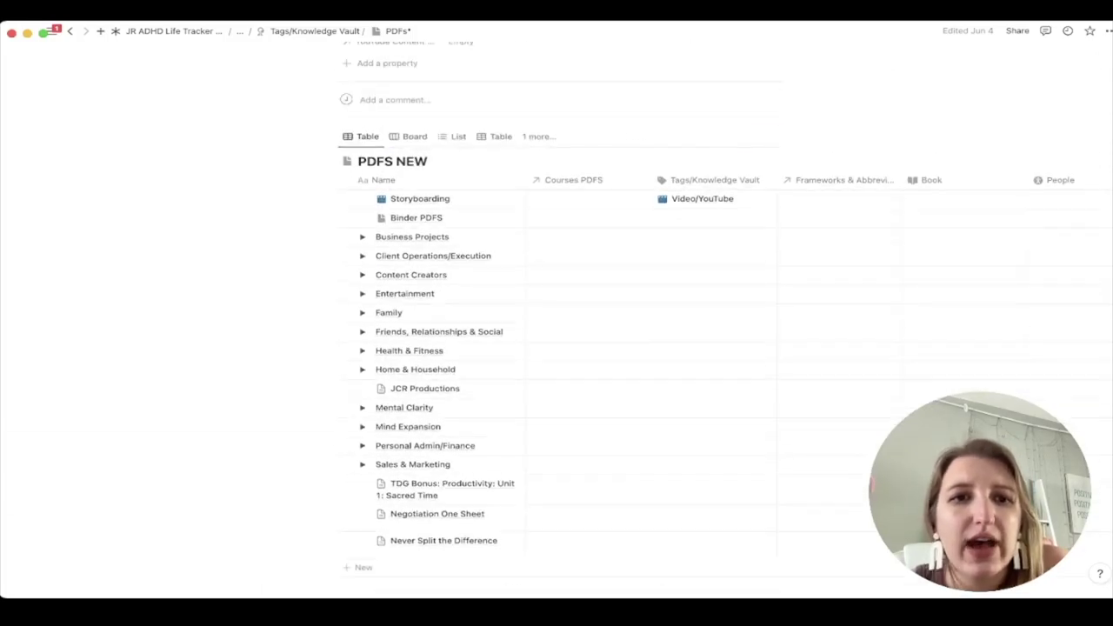
Step: Look inside the Entertainment and Content Creators groups of PDFS NEW and collapse both again
click(361, 293)
click(362, 293)
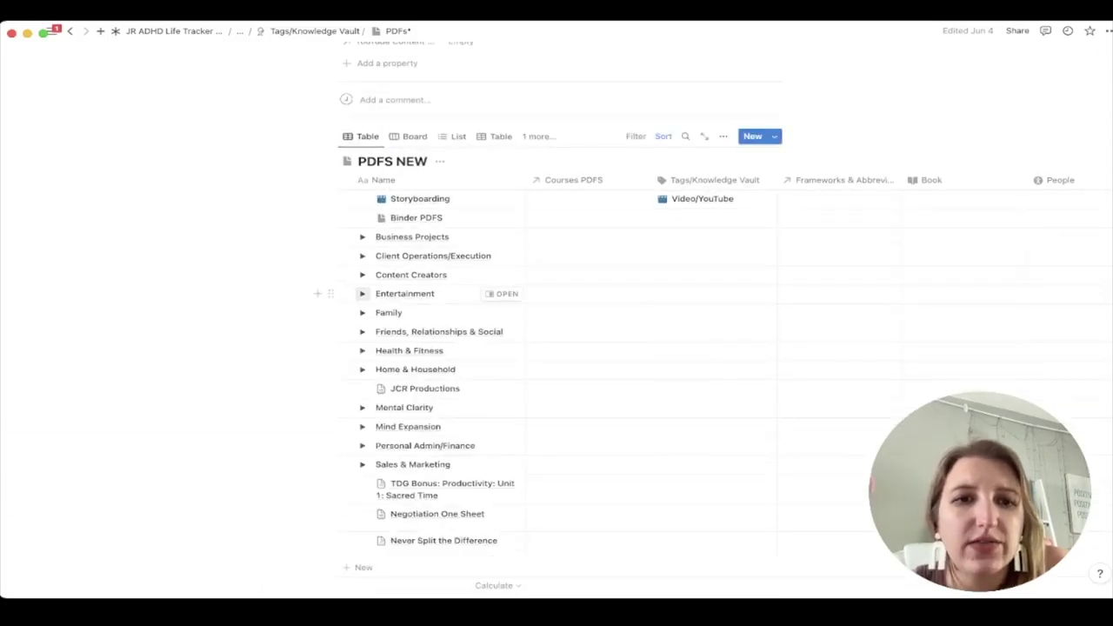
click(361, 274)
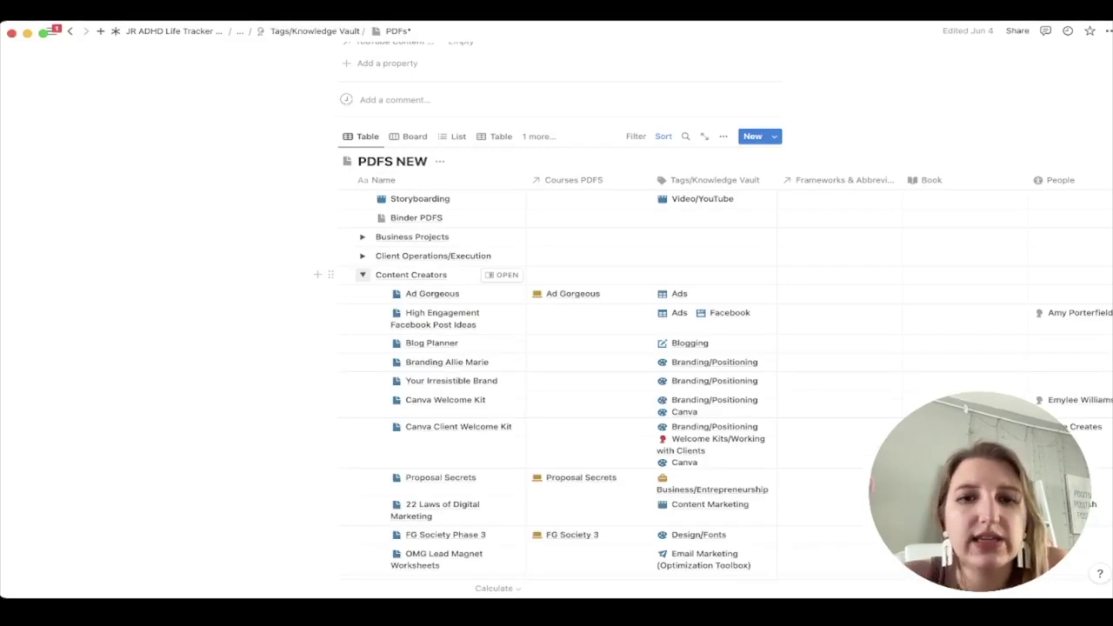
click(362, 274)
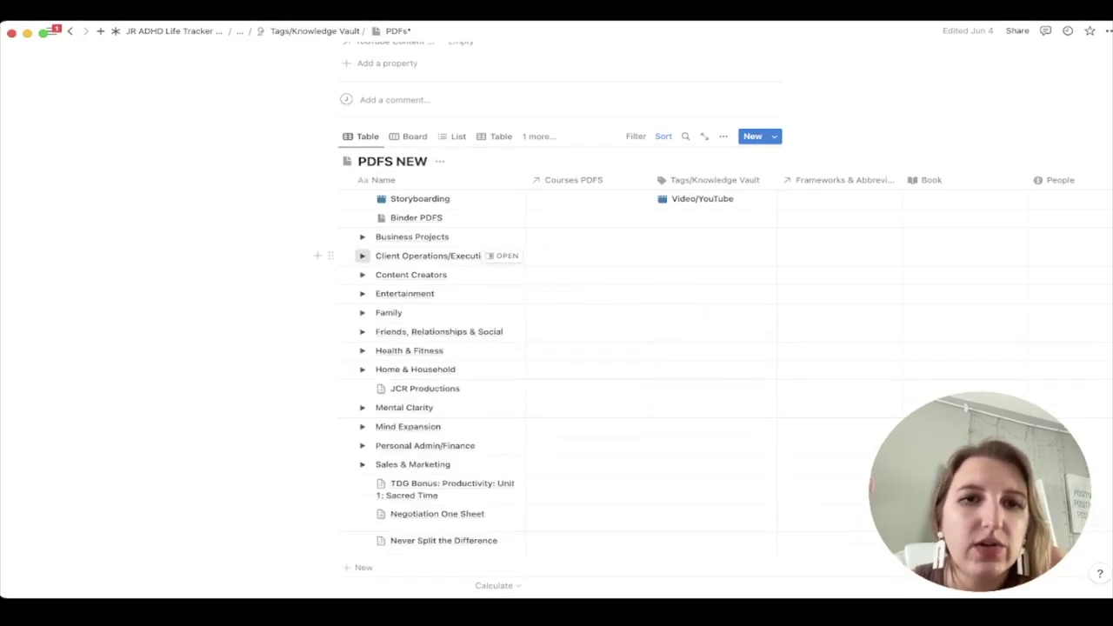
Step: Expand the Client Operations/Execution group, open Dream 100 Worksheets in side peek and examine its properties and embedded PDF
click(362, 255)
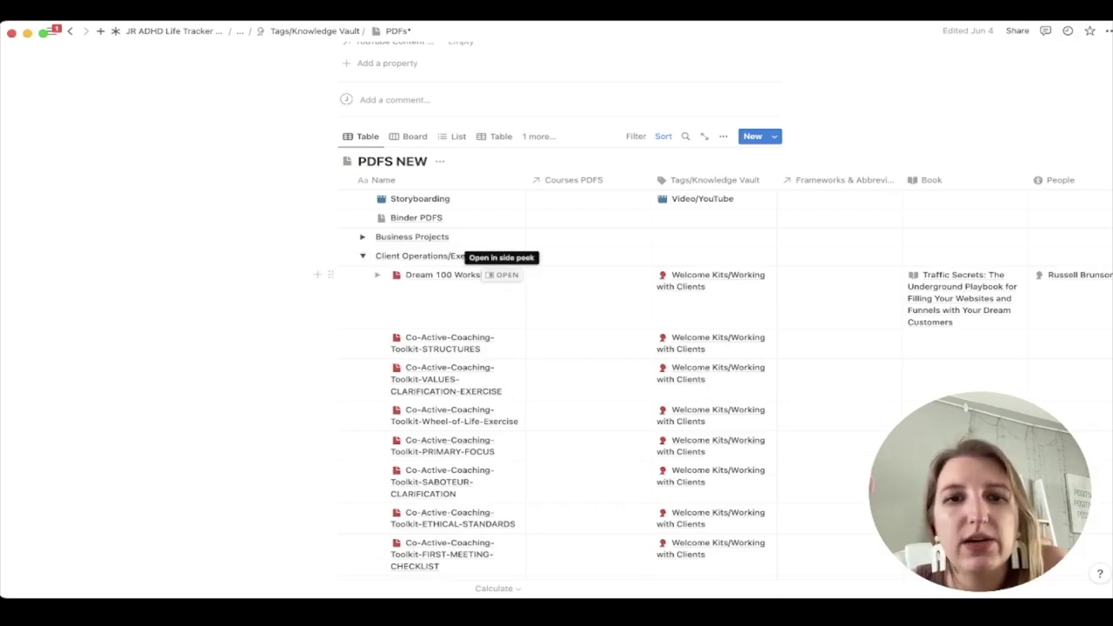
click(501, 275)
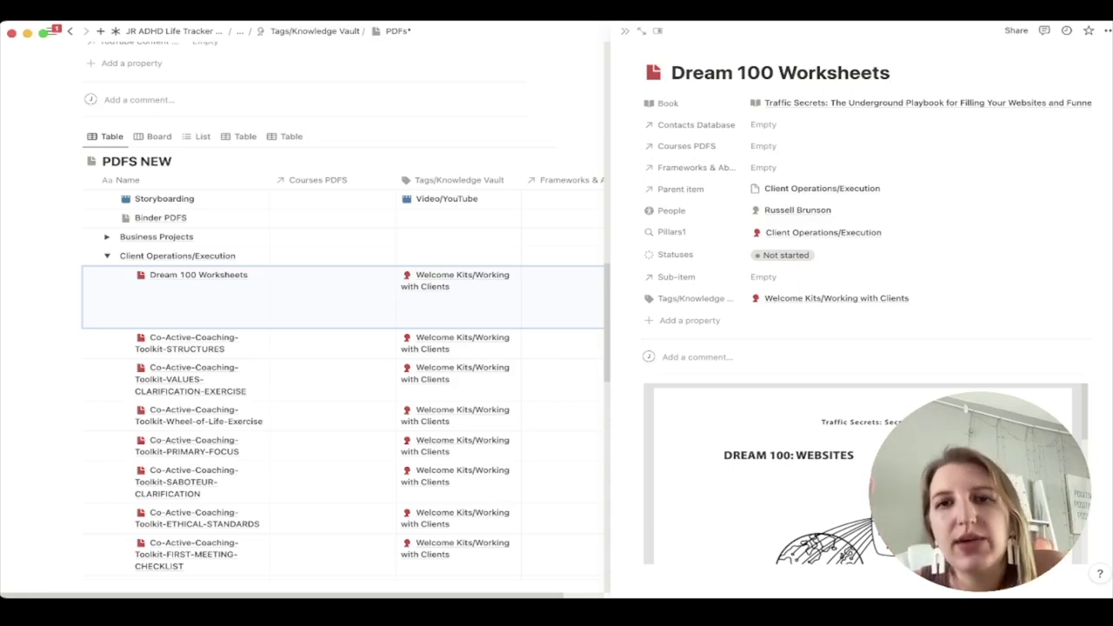
scroll(756, 470, down, 10)
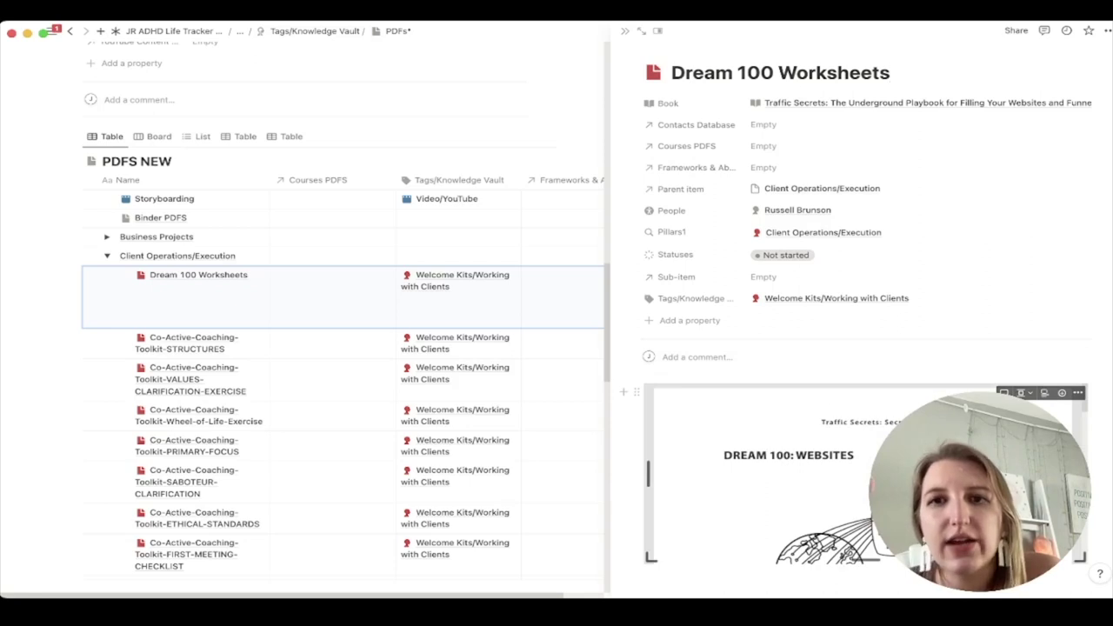
scroll(861, 469, down, 8)
Step: Try adding a new PDF embed block below the existing PDF on the Dream 100 Worksheets page, and remove it without choosing a file
click(648, 574)
text(/pdf)
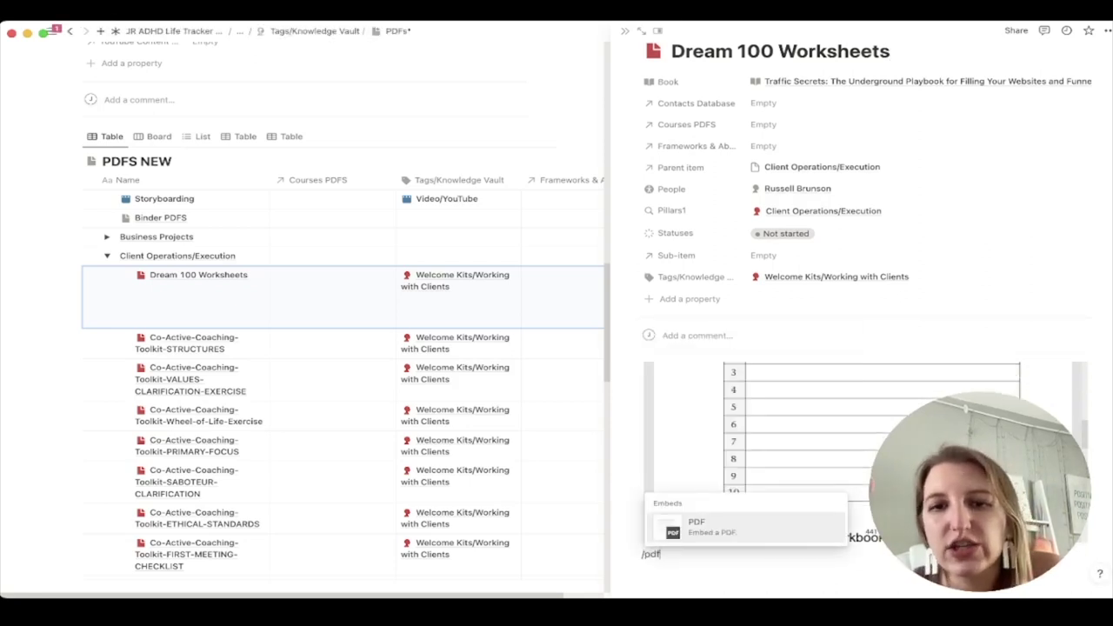
key(Return)
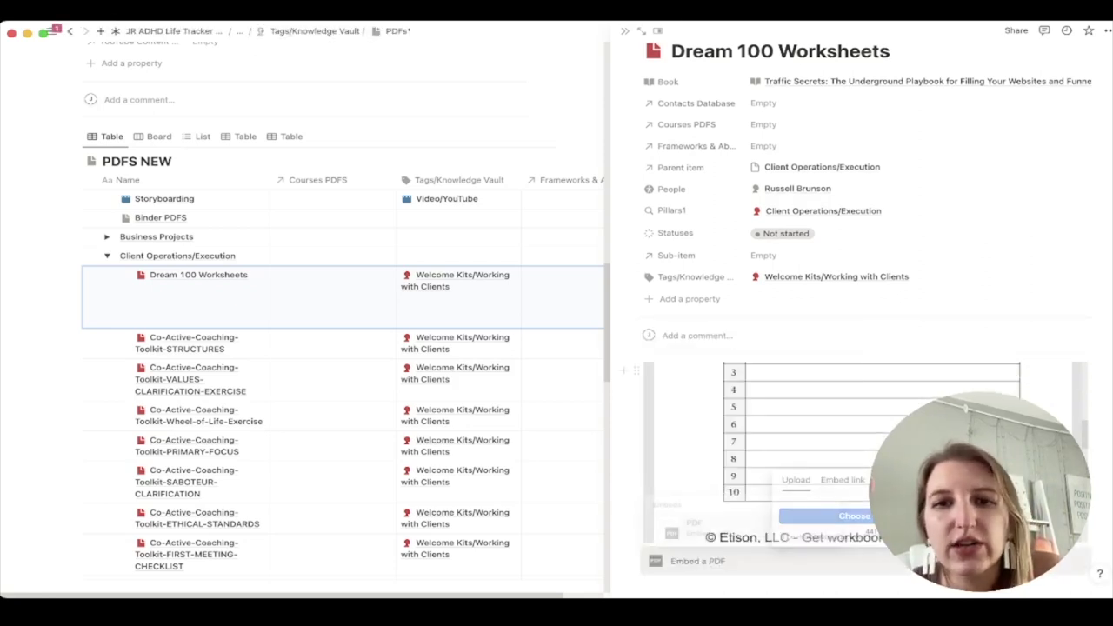
key(Escape)
key(ctrl+/)
key(Return)
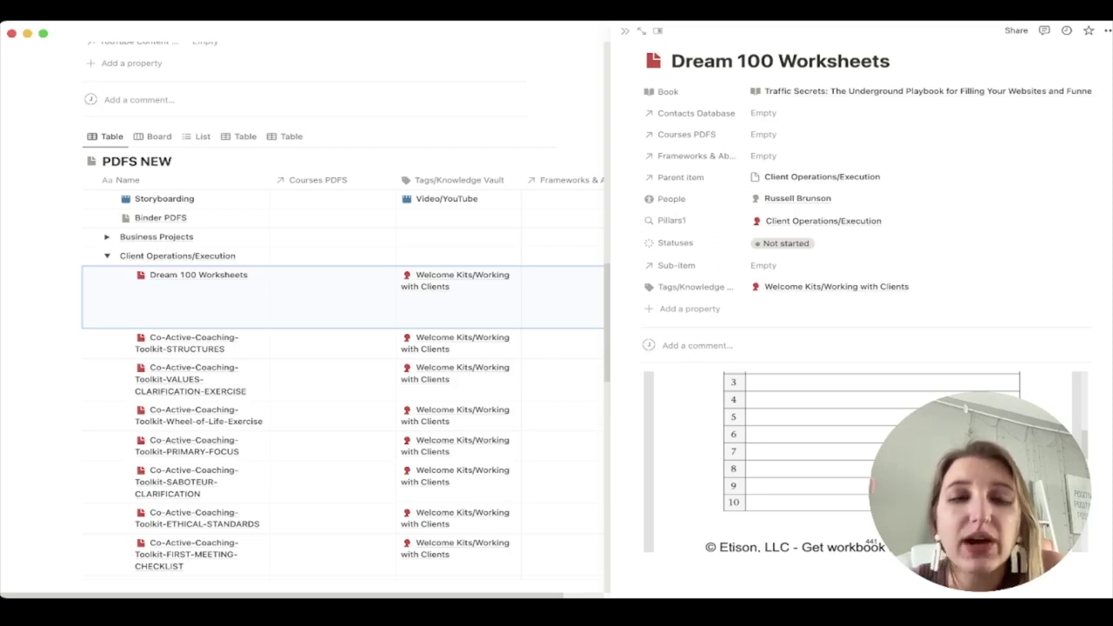
Step: Close Dream 100 Worksheets and its group, and review the ungrouped PDFs Never Split the Difference and Negotiation One Sheet in side peek
click(624, 31)
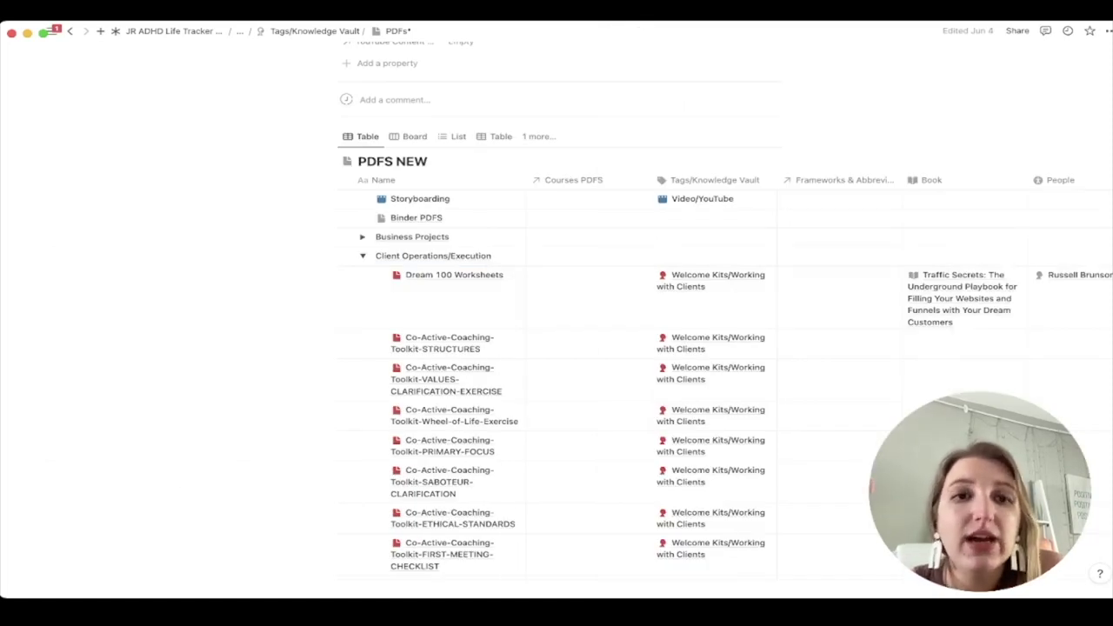
click(362, 256)
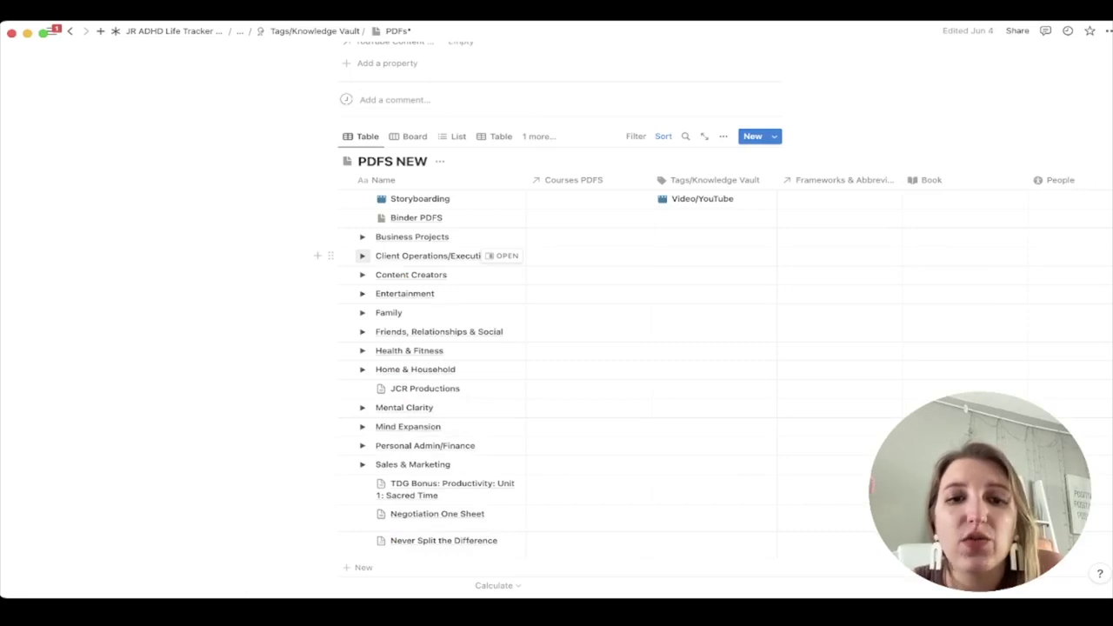
scroll(434, 383, down, 2)
click(502, 480)
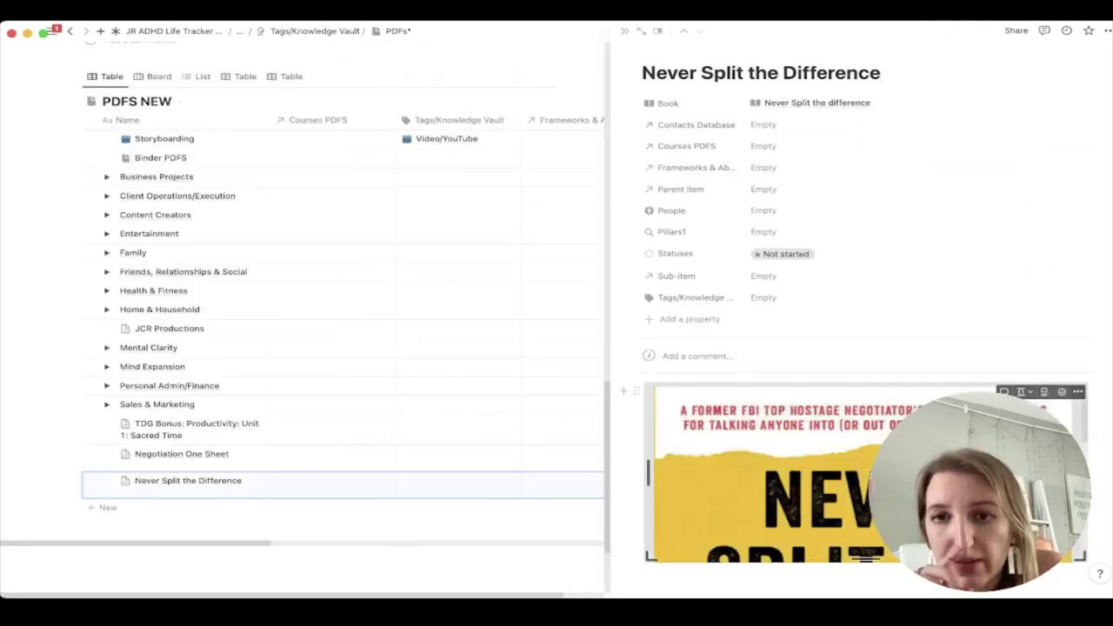
click(248, 454)
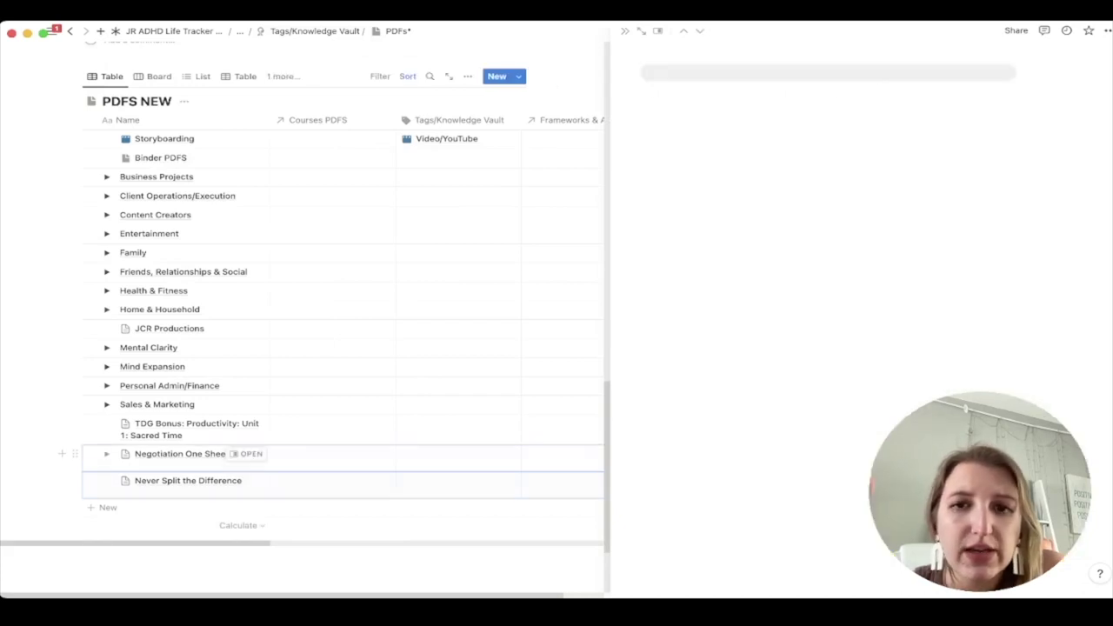
scroll(783, 486, down, 1)
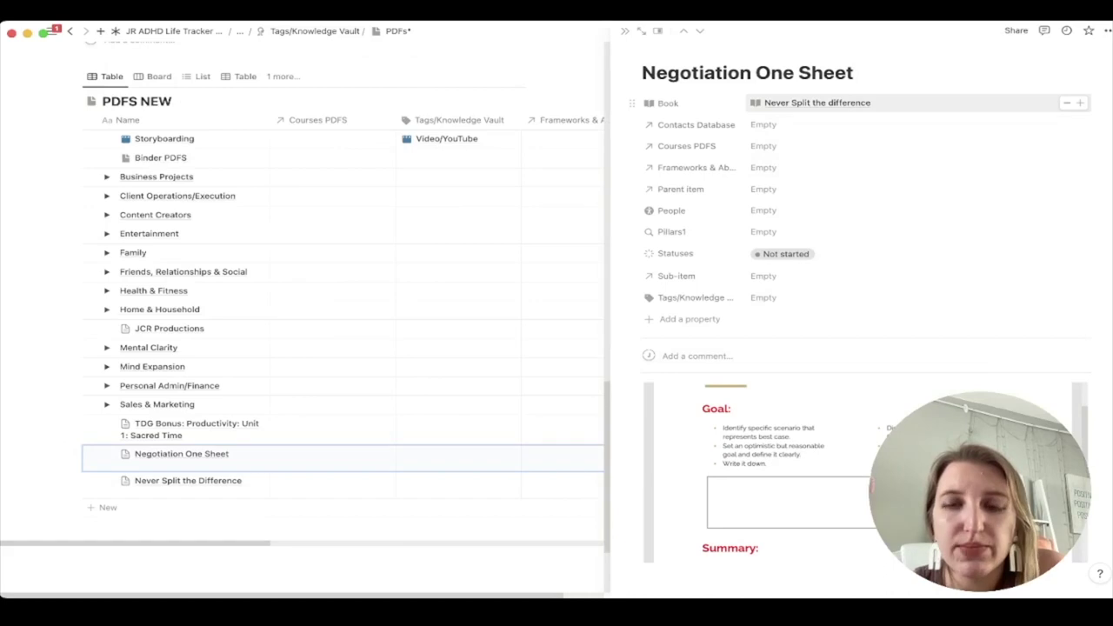
Step: Set the parent item of the Negotiation One Sheet page to Mind Expansion
click(782, 167)
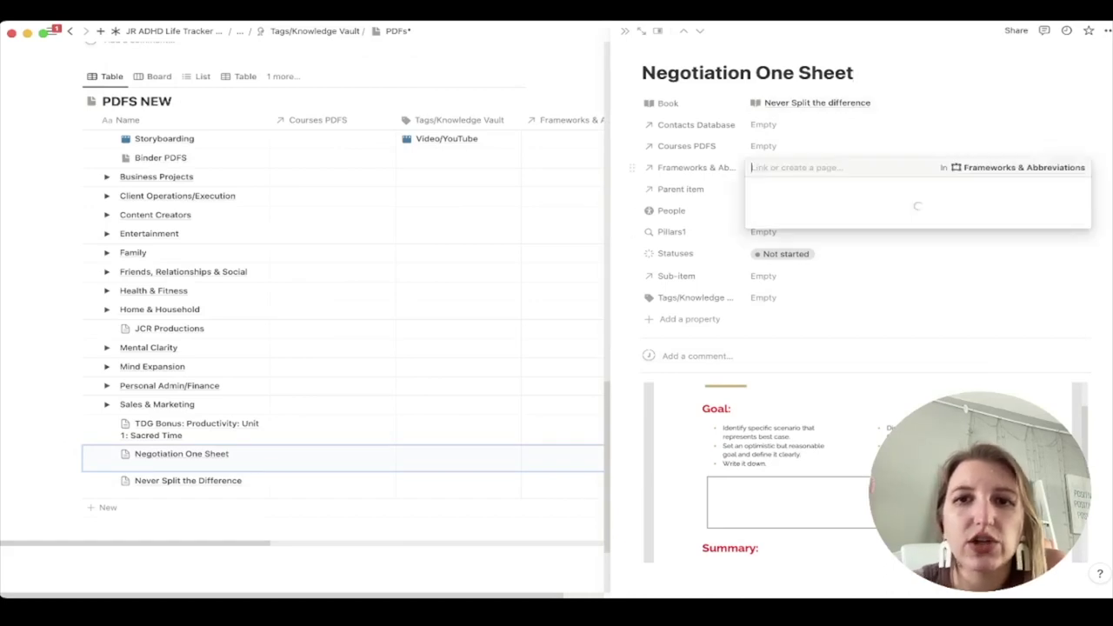
text(mind ex)
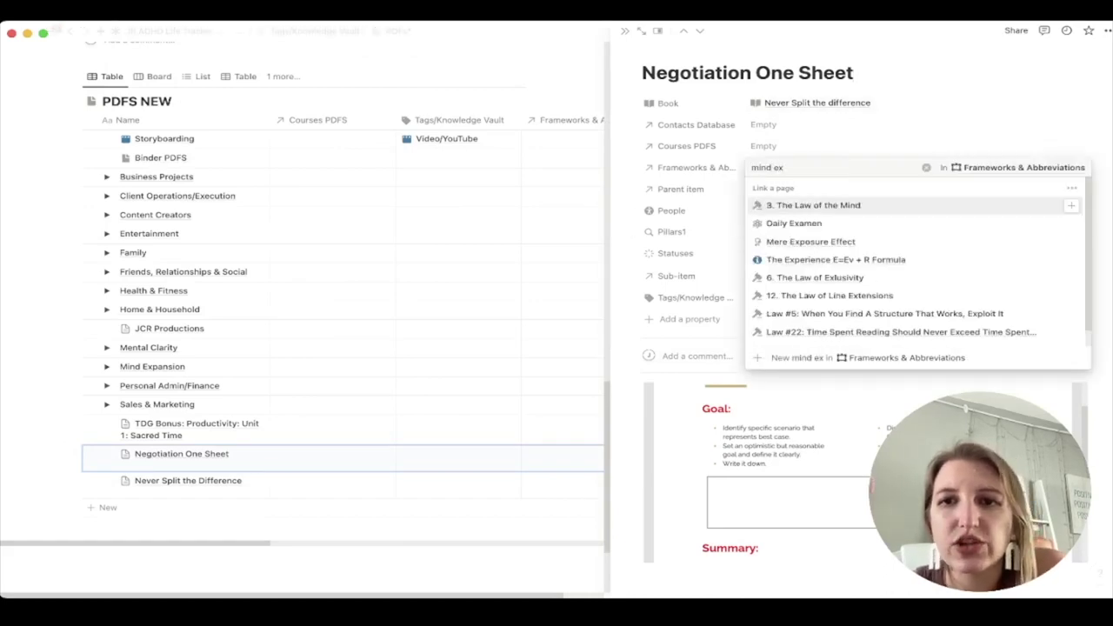
key(Escape)
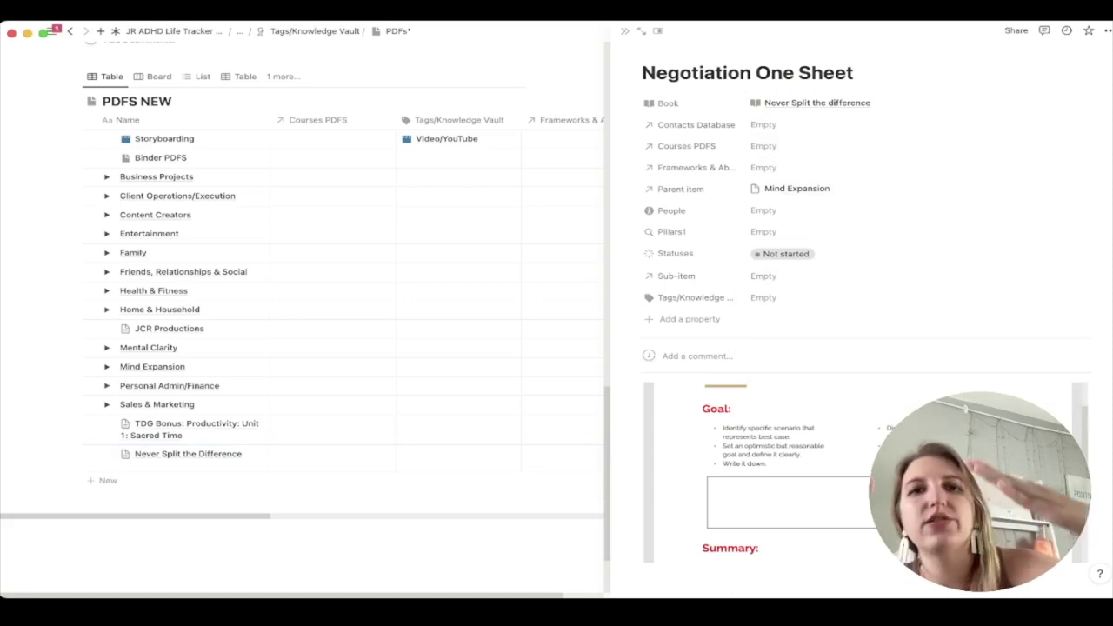
Step: Link Negotiation One Sheet to the Mind Expansion/Learning tag in Tags/Knowledge Vault and close its side peek
click(762, 298)
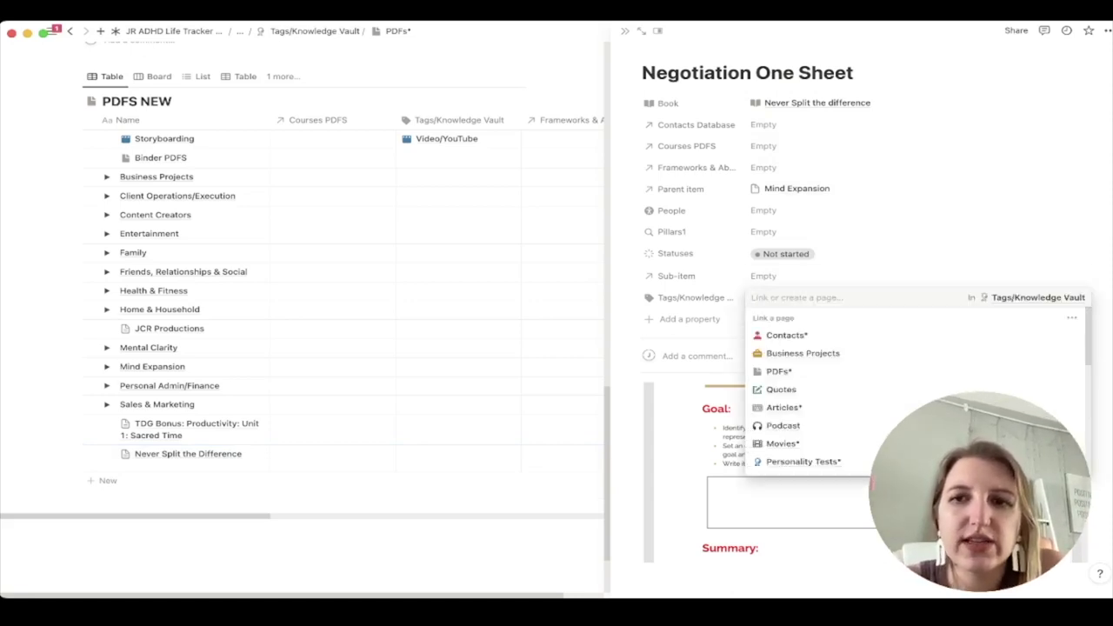
text(neg)
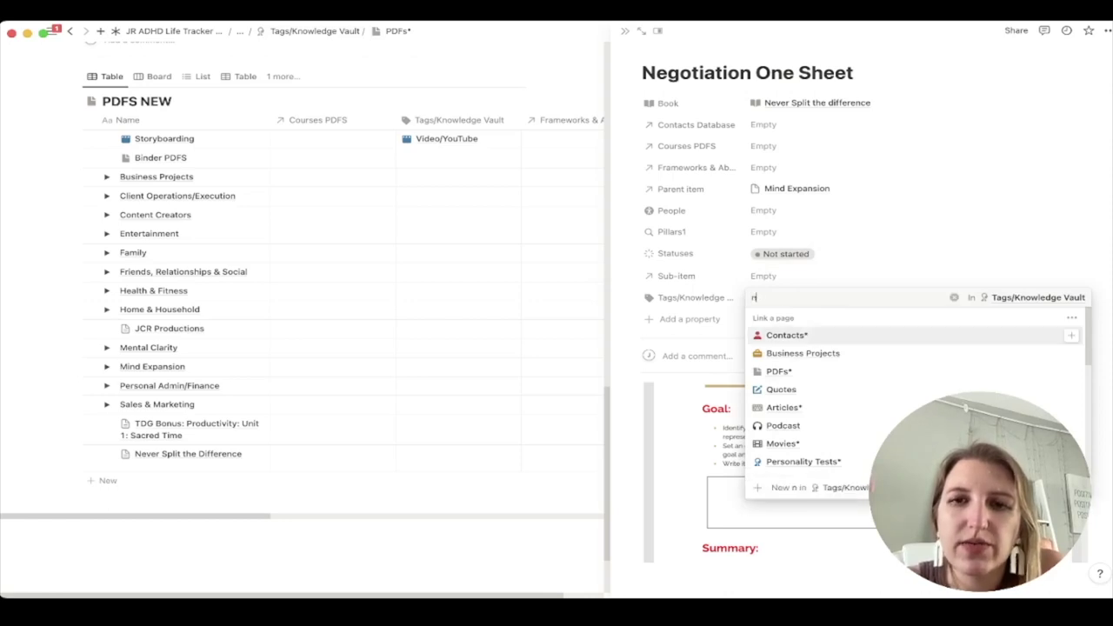
key(BackSpace)
key(BackSpace)
key(BackSpace)
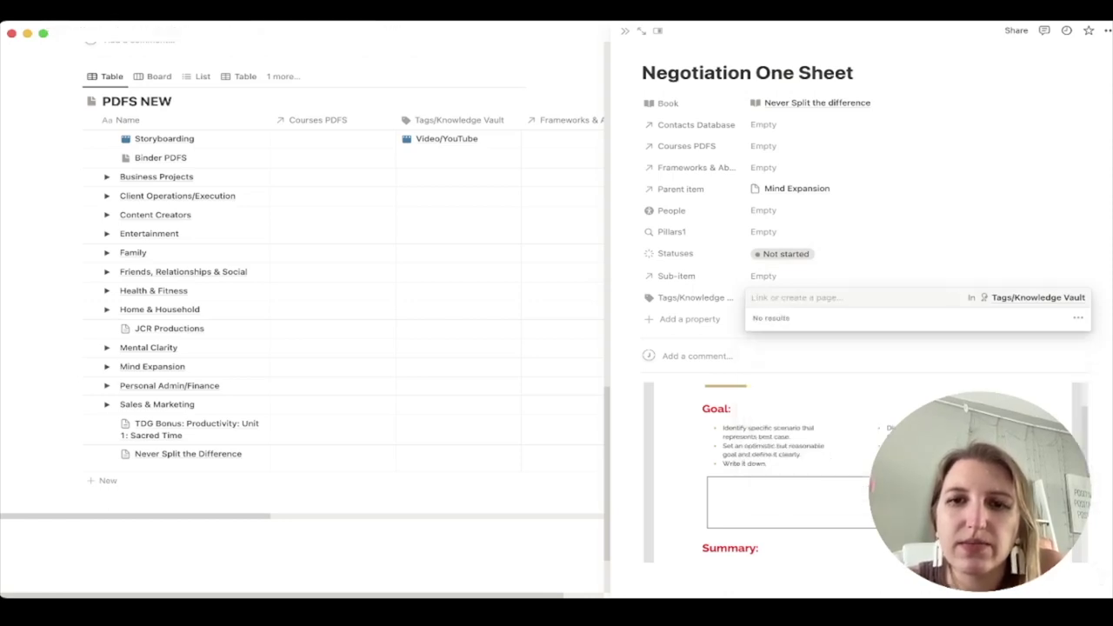
text(mind expan)
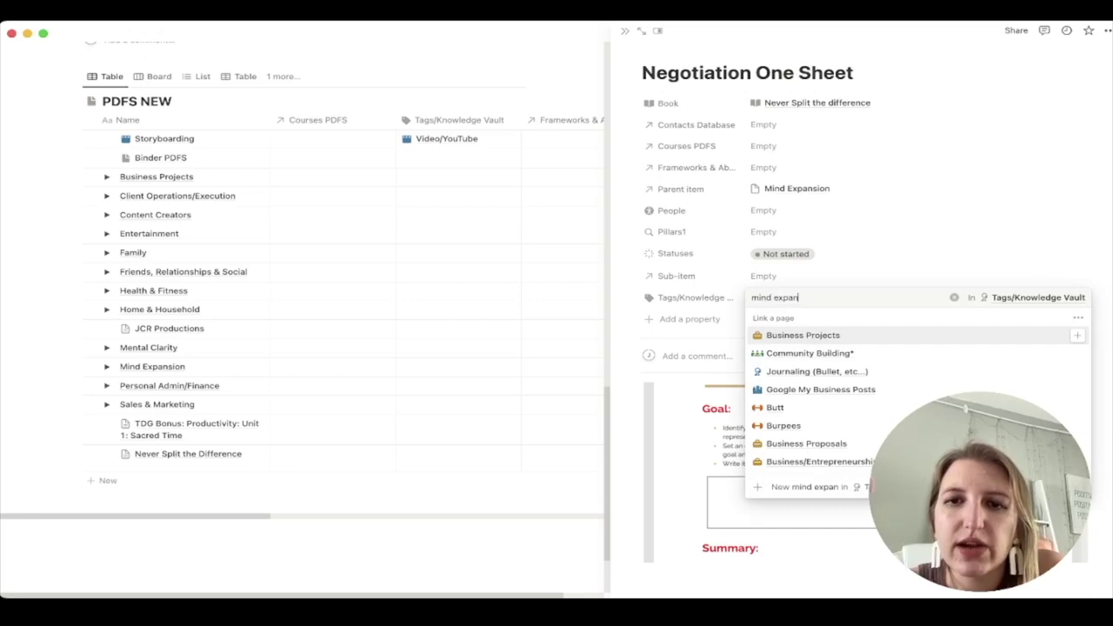
key(Return)
key(Escape)
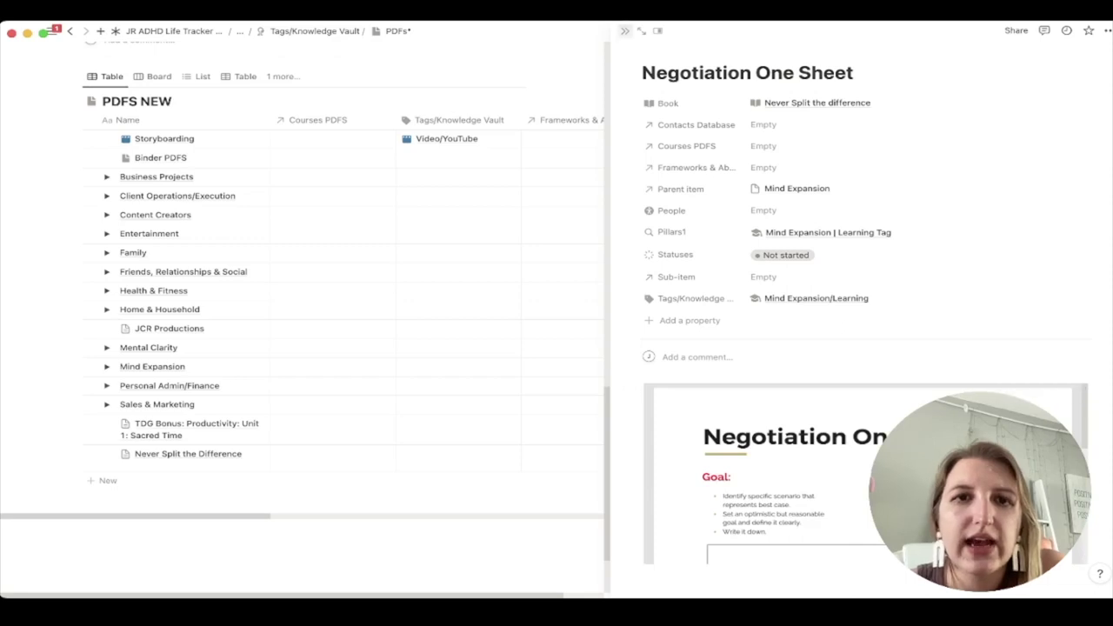
click(625, 30)
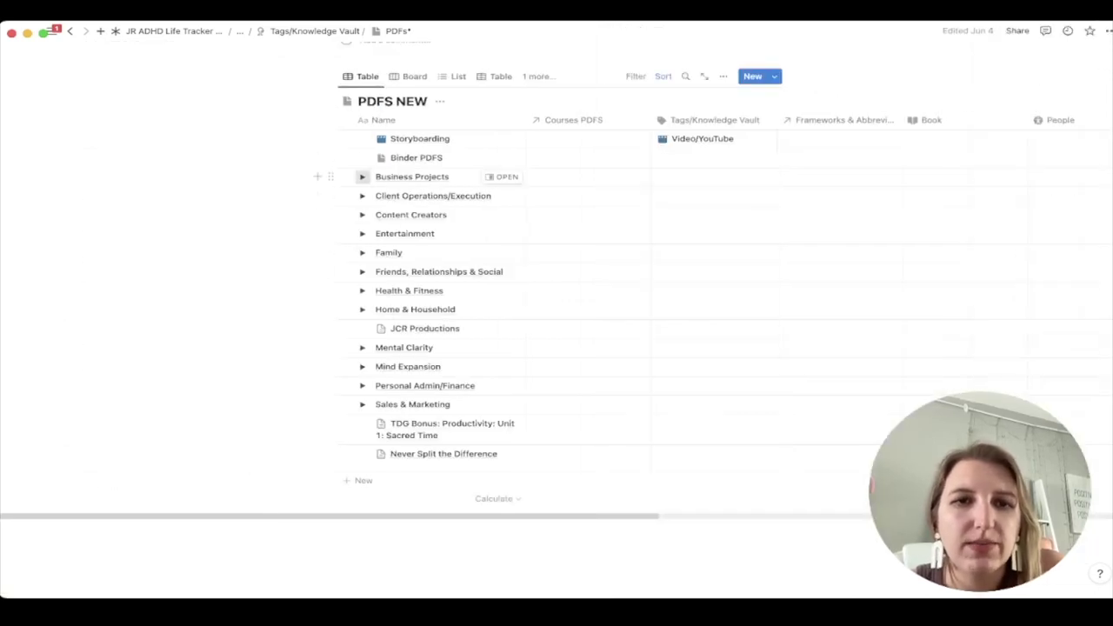
Step: Review the PDFs grouped under Business Projects, collapse the group, and go back to the JR ADHD Life Tracker page
click(361, 176)
scroll(504, 313, down, 5)
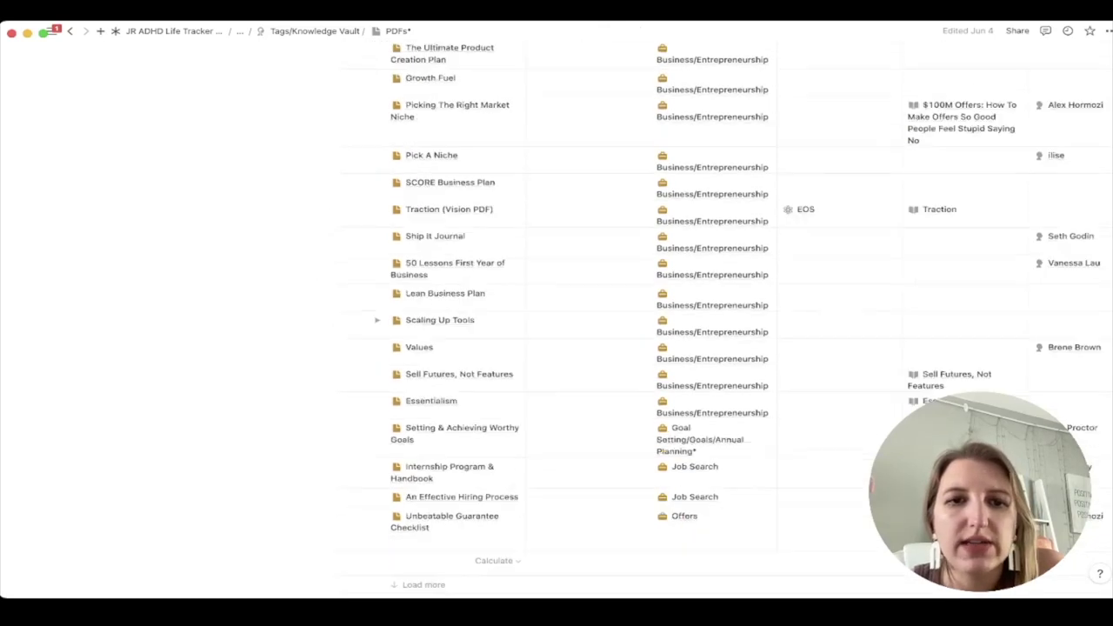
scroll(504, 313, up, 6)
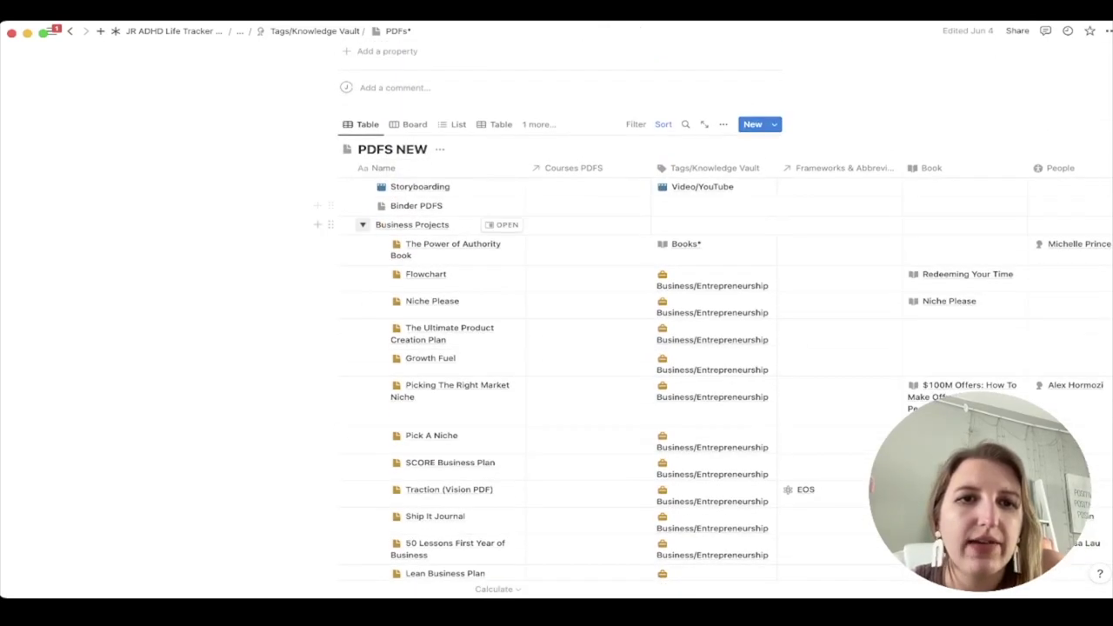
click(362, 224)
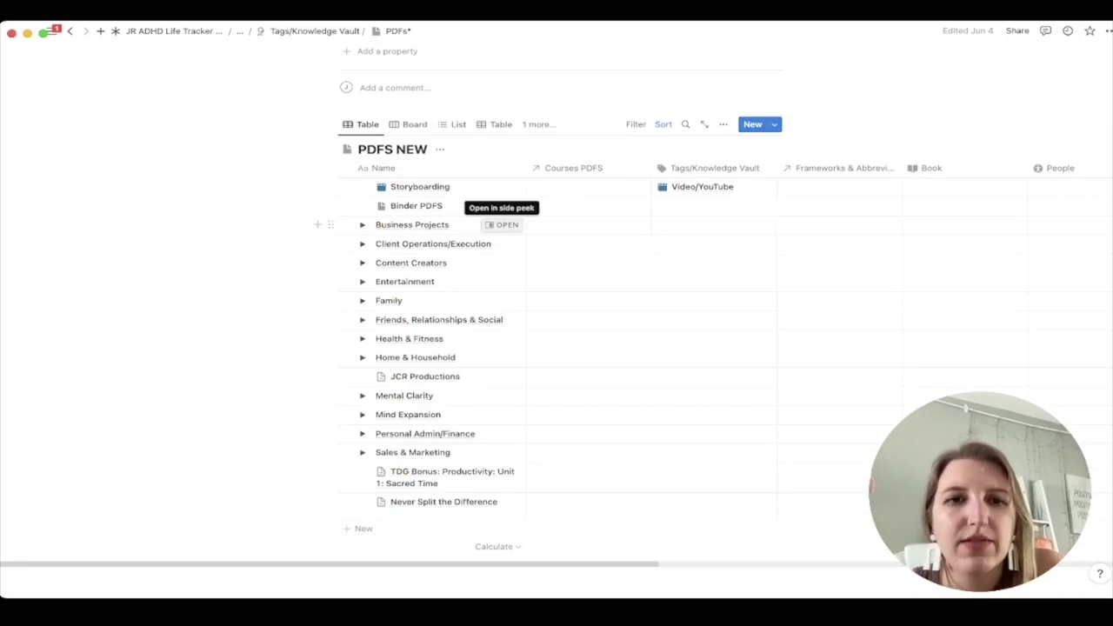
click(174, 30)
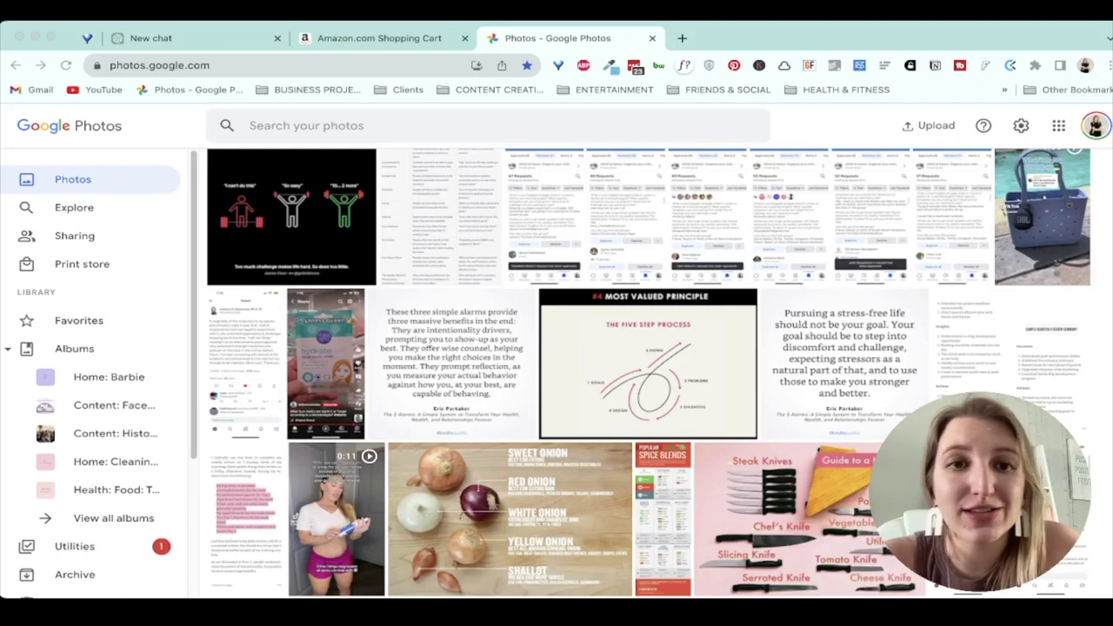
Step: In Google Photos, add the onion guide, Popular Spice Blends chart and knife block guide to the Health: Food Prep & Nutrition album
scroll(1043, 226, up, 2)
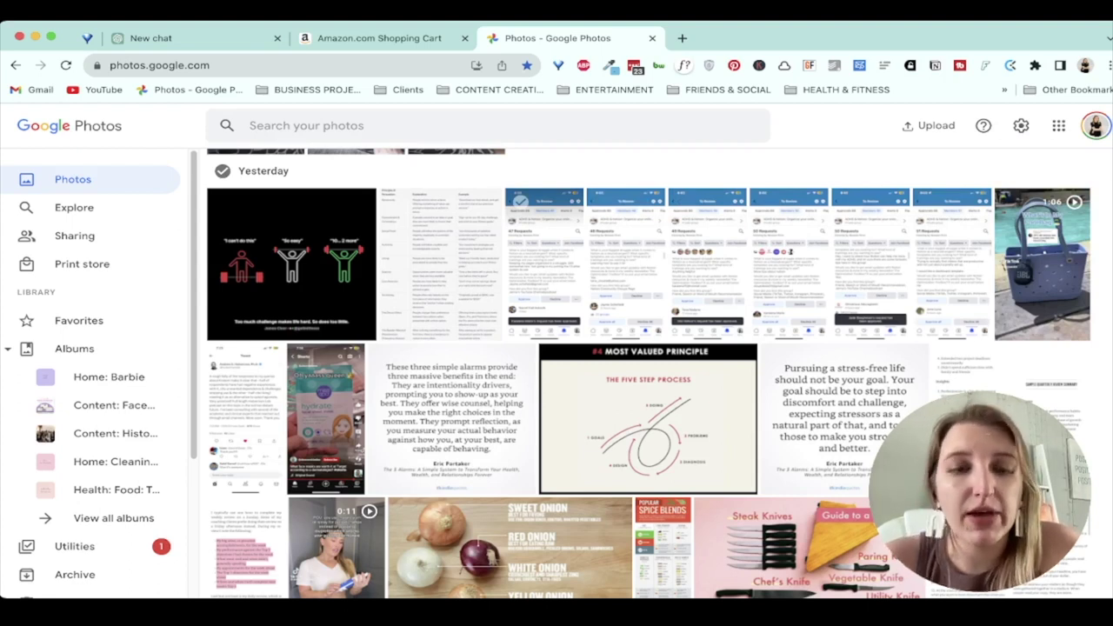
scroll(521, 296, down, 1)
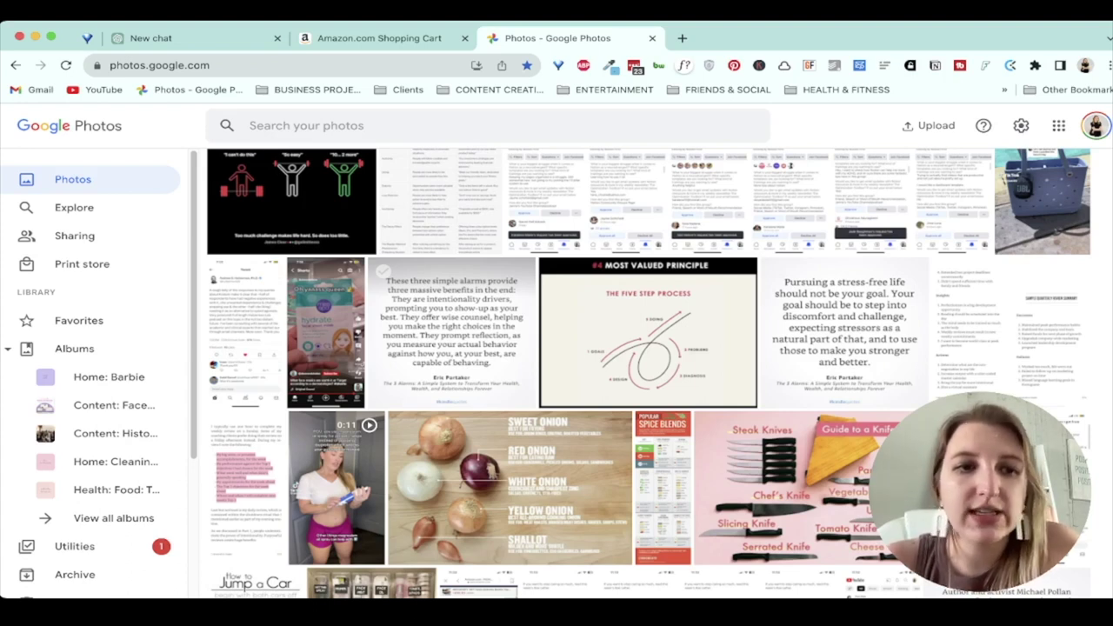
scroll(418, 296, down, 3)
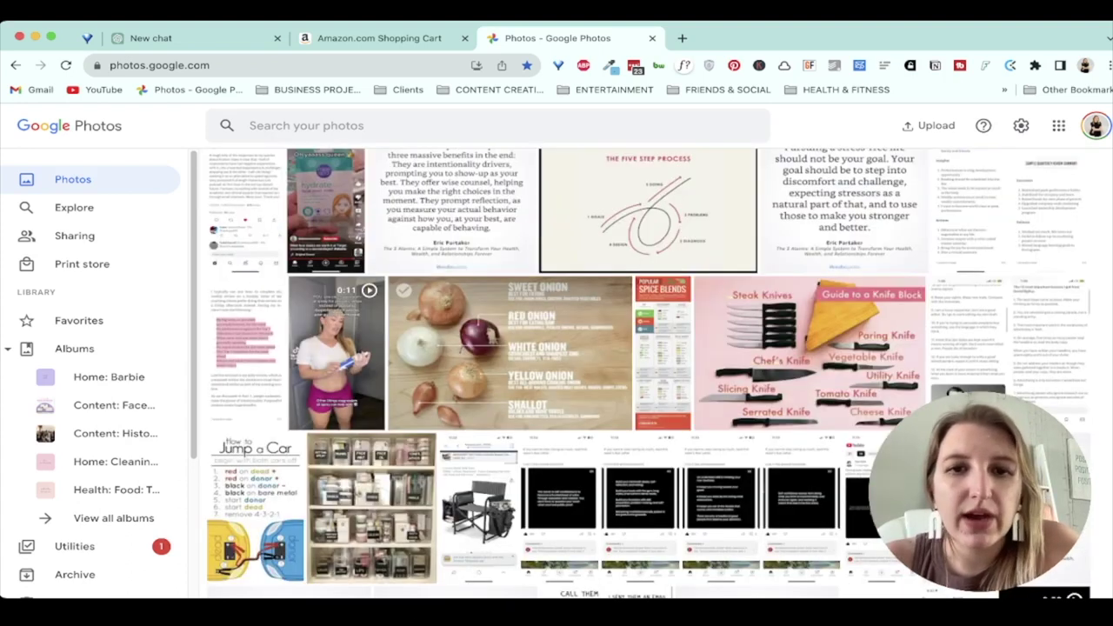
click(403, 290)
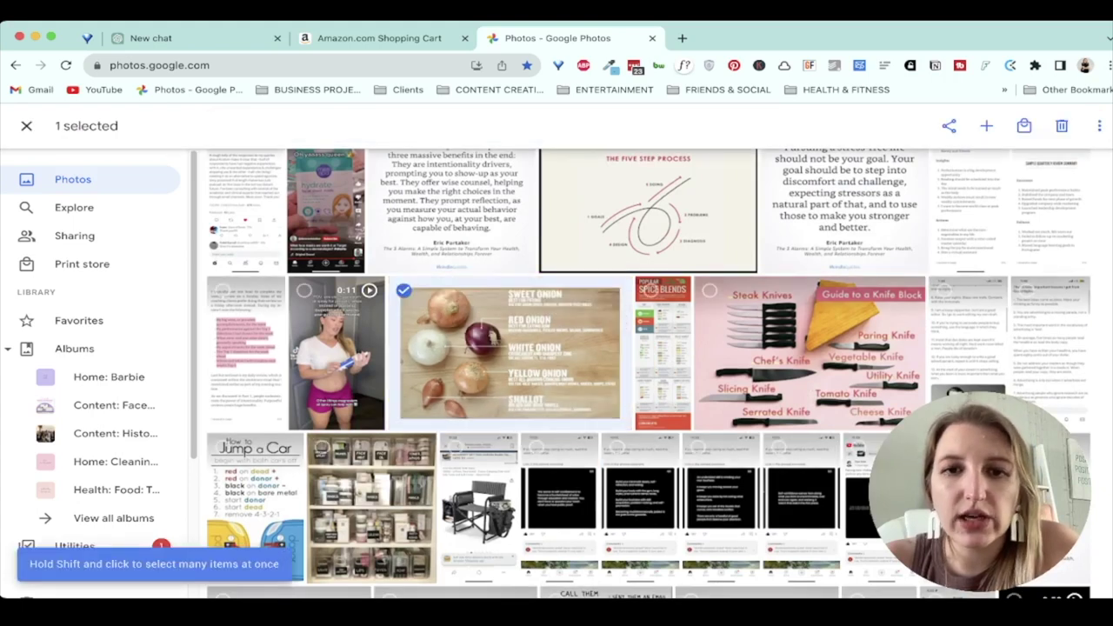
click(650, 291)
click(709, 291)
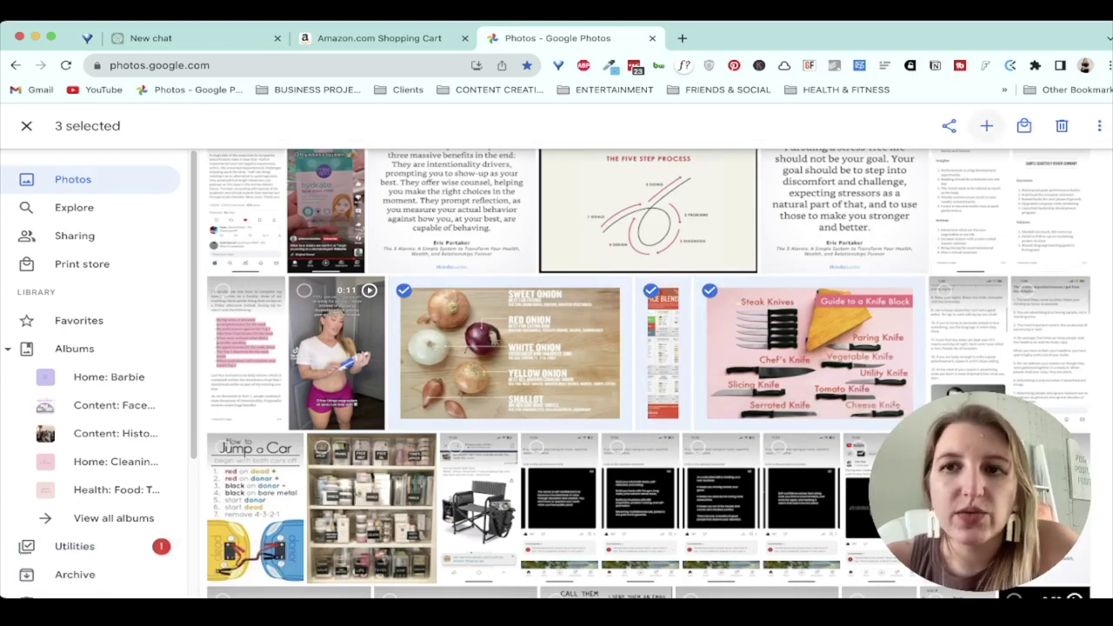
click(986, 126)
click(914, 129)
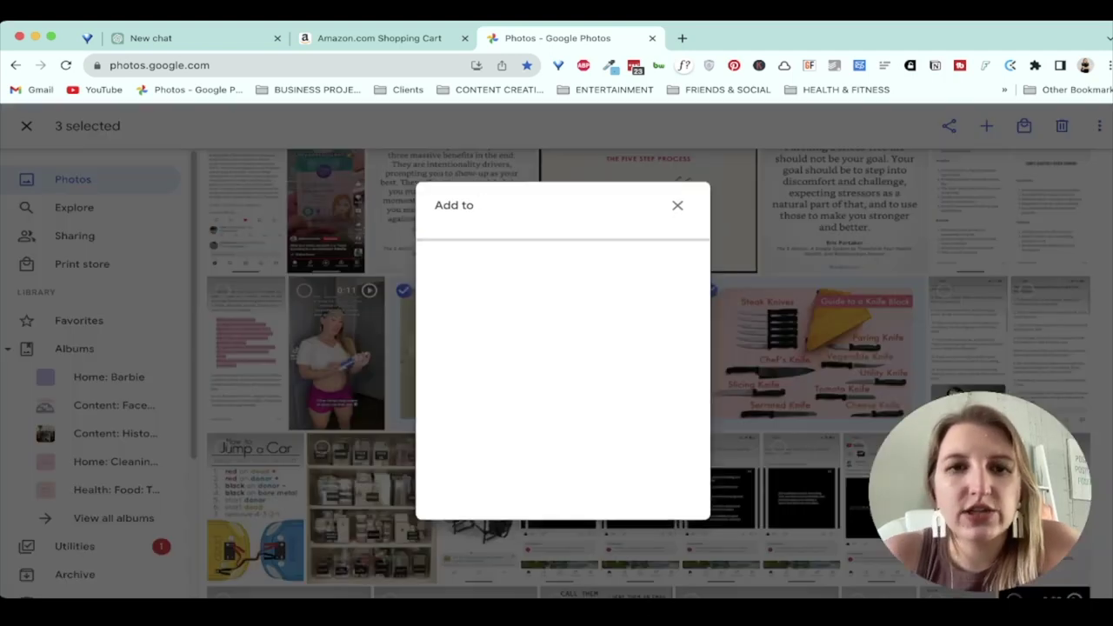
key(ctrl+f)
text(food)
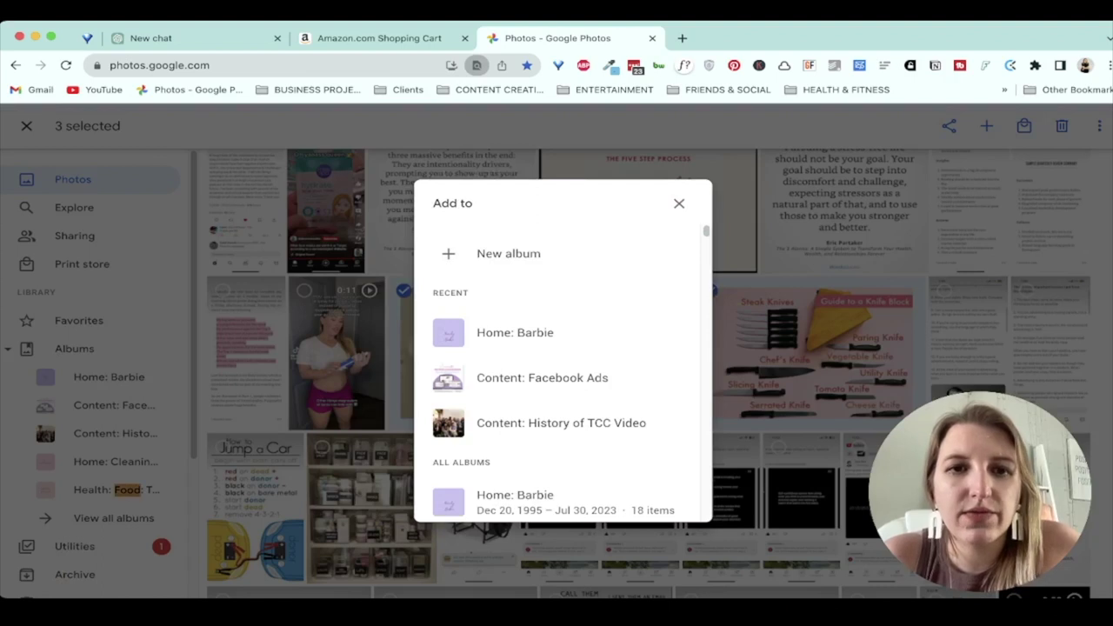
key(Return)
key(Return)
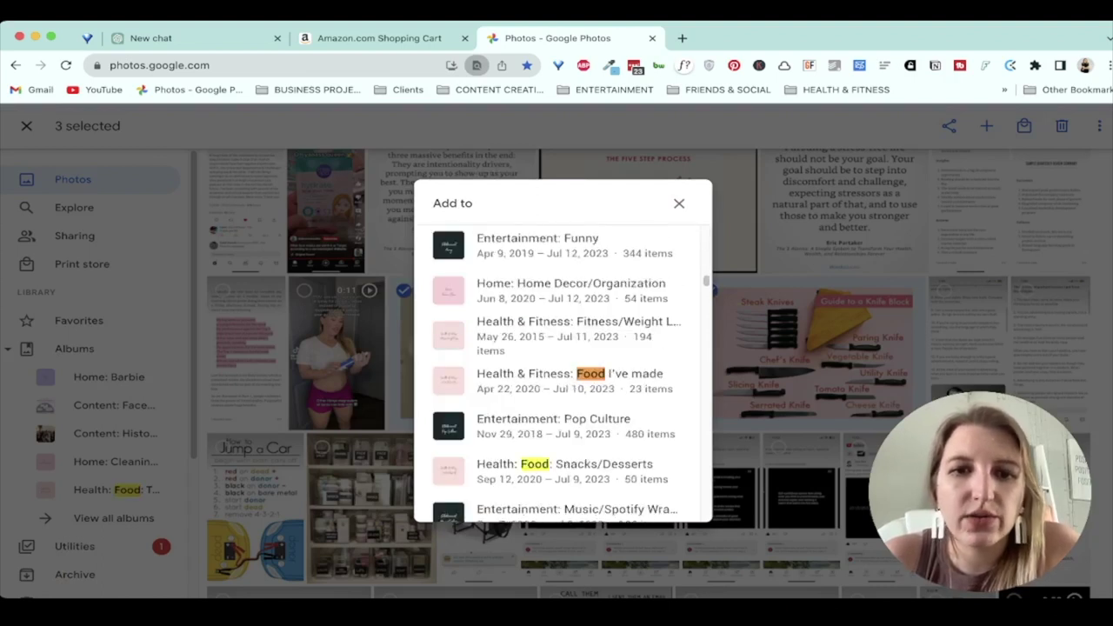
key(Return)
key(Return)
key(Return)
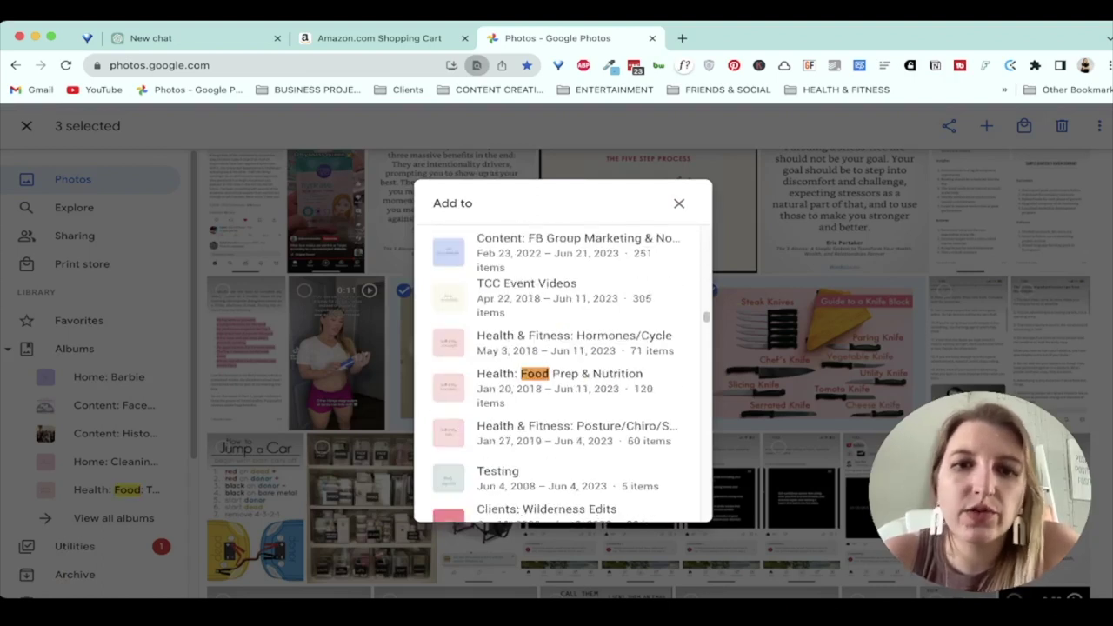
key(ctrl+Return)
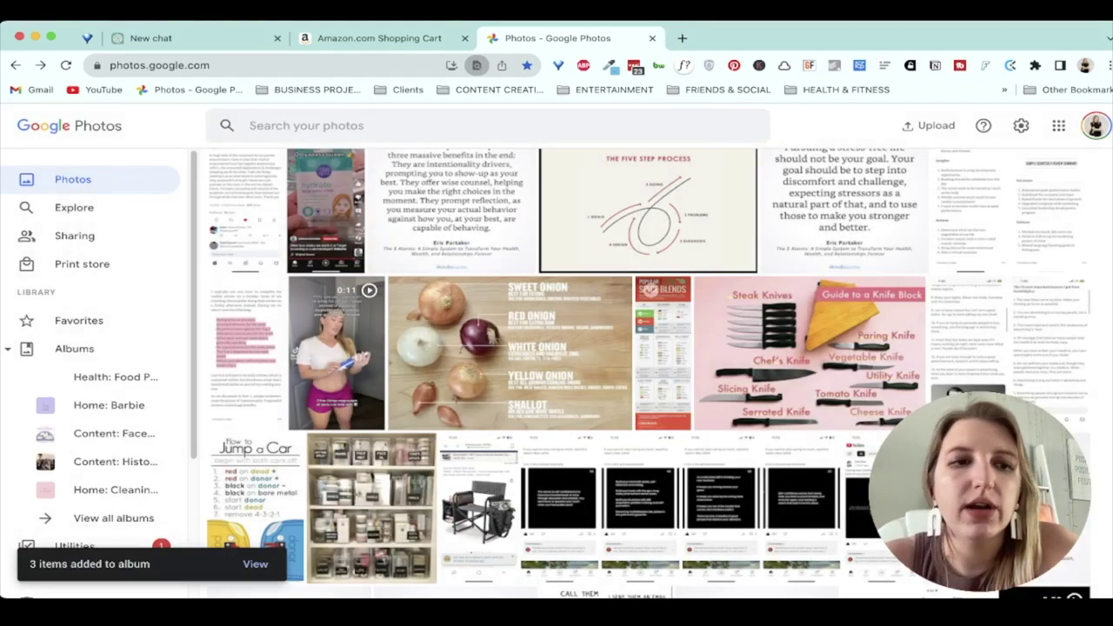
Step: Look through the saved pictures and videos in the Health: Food Prep & Nutrition album and return to the main photo library
click(104, 376)
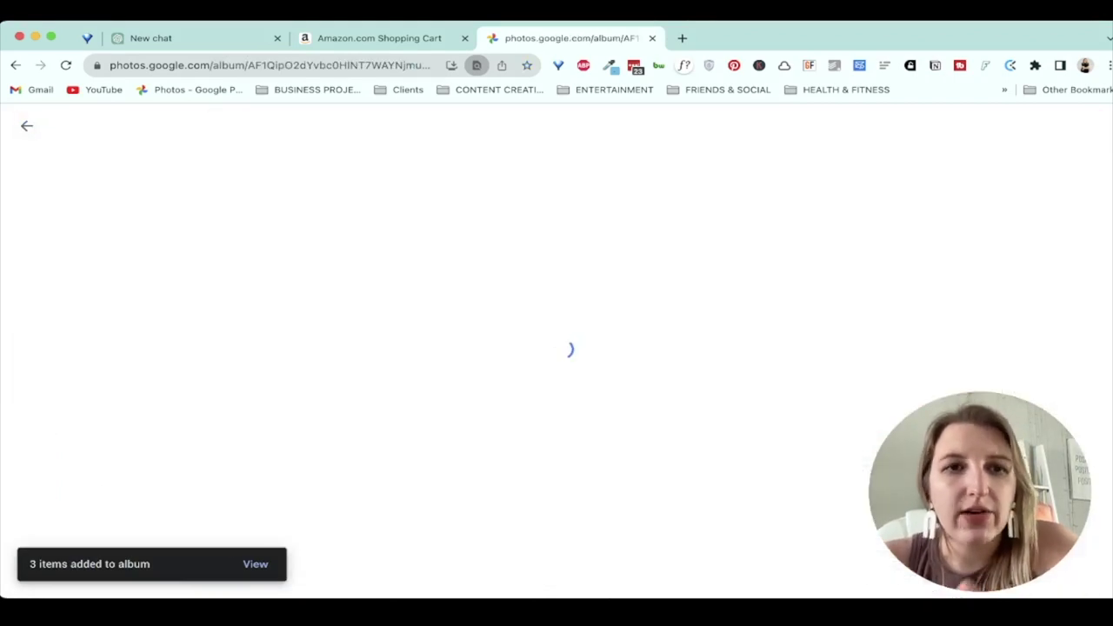
scroll(556, 373, down, 15)
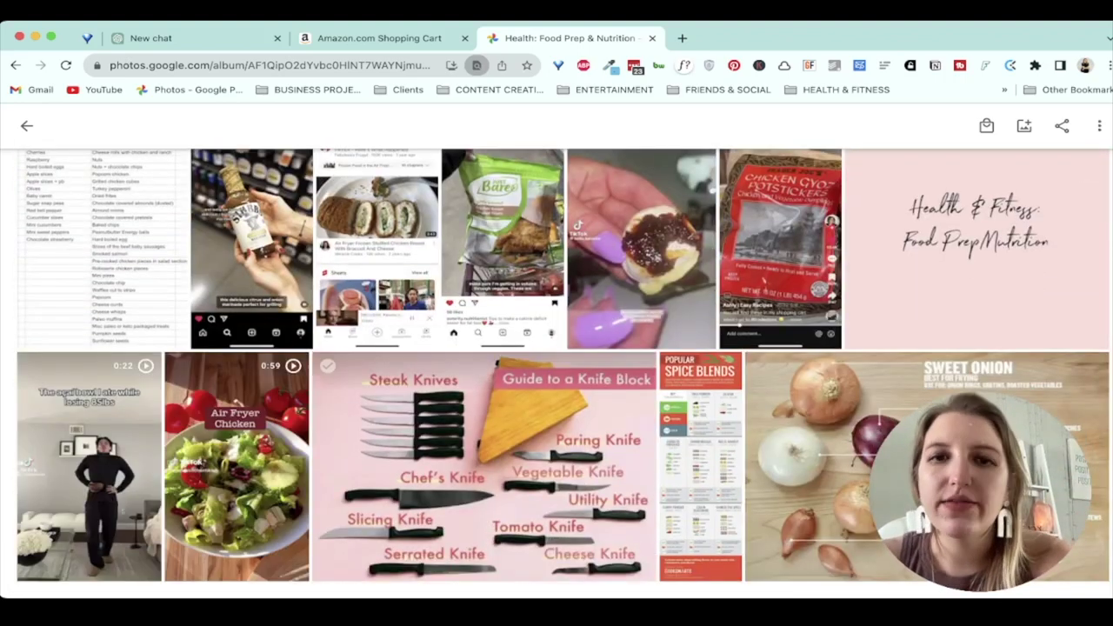
scroll(642, 408, up, 2)
scroll(642, 374, up, 2)
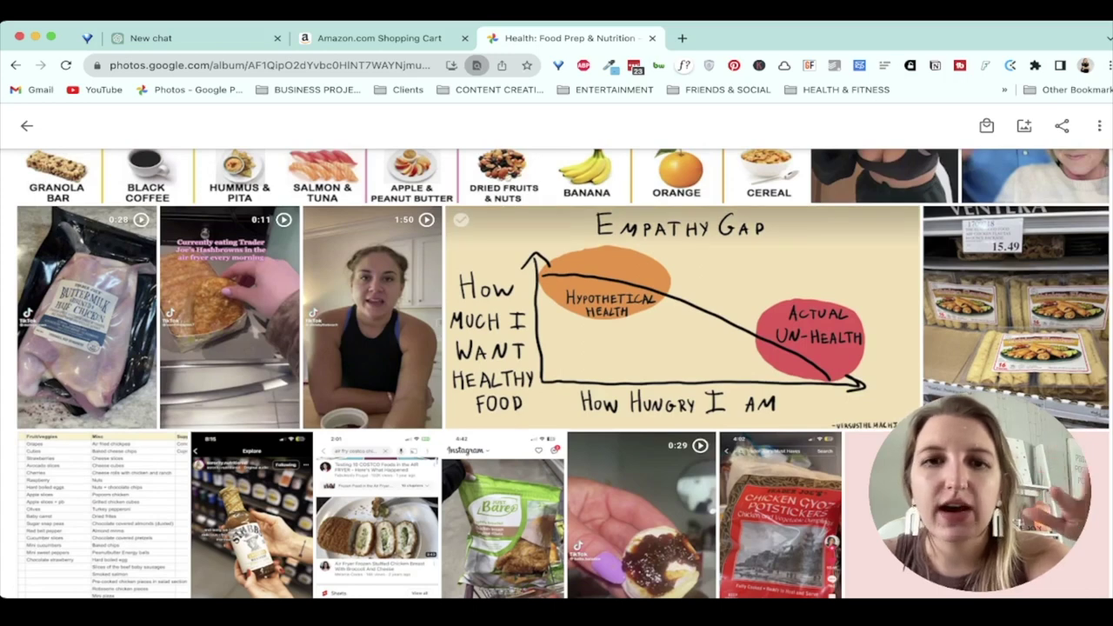
scroll(562, 374, up, 2)
scroll(626, 408, up, 2)
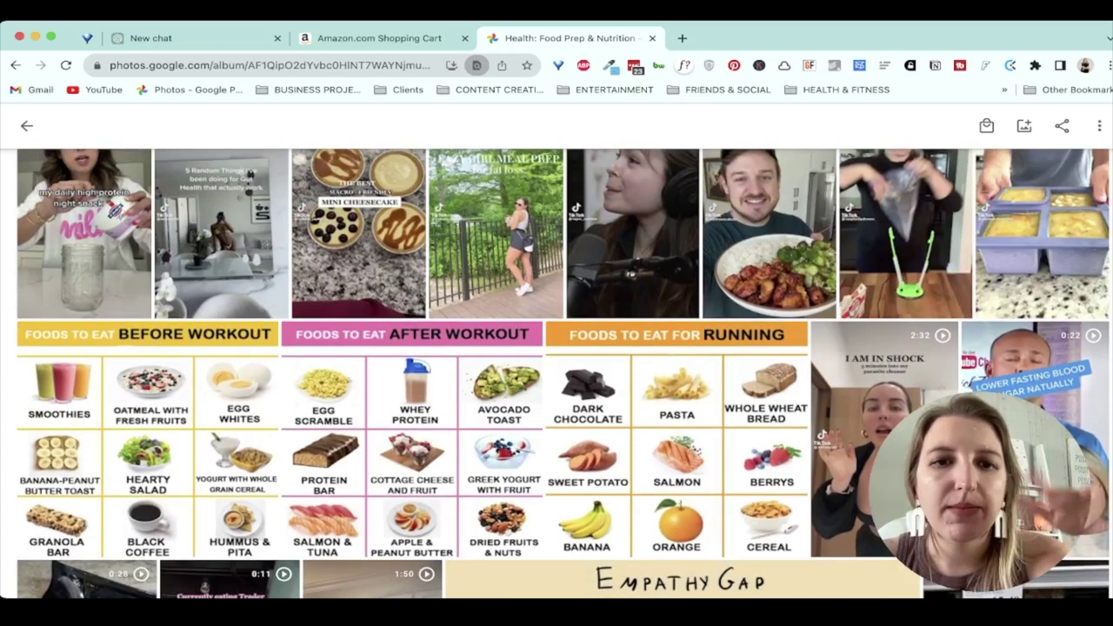
scroll(626, 409, up, 2)
scroll(626, 408, up, 8)
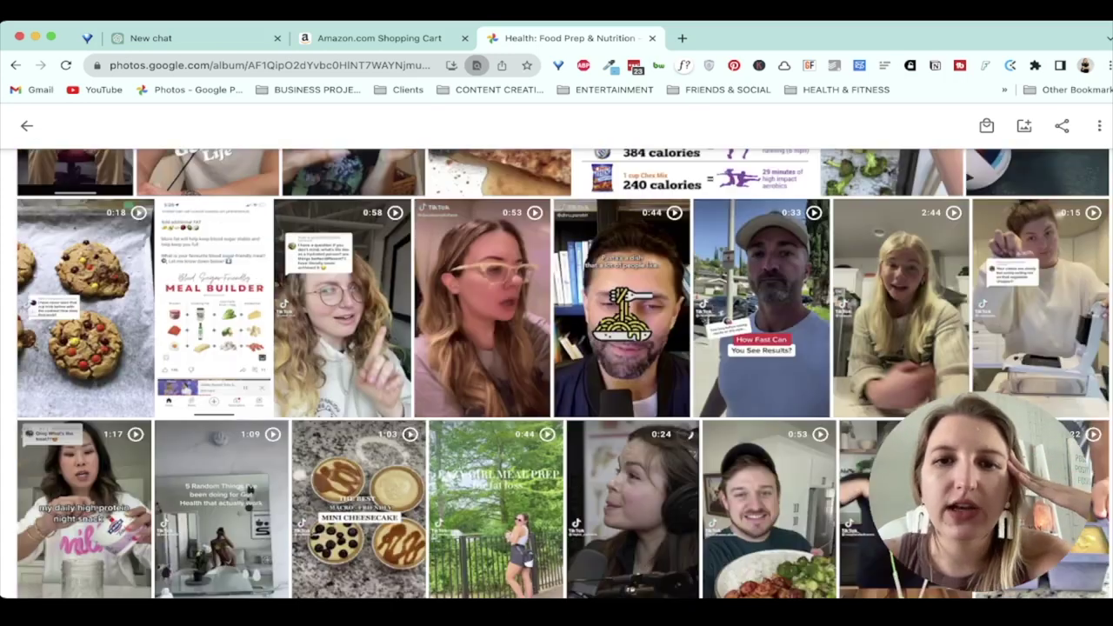
scroll(626, 408, up, 2)
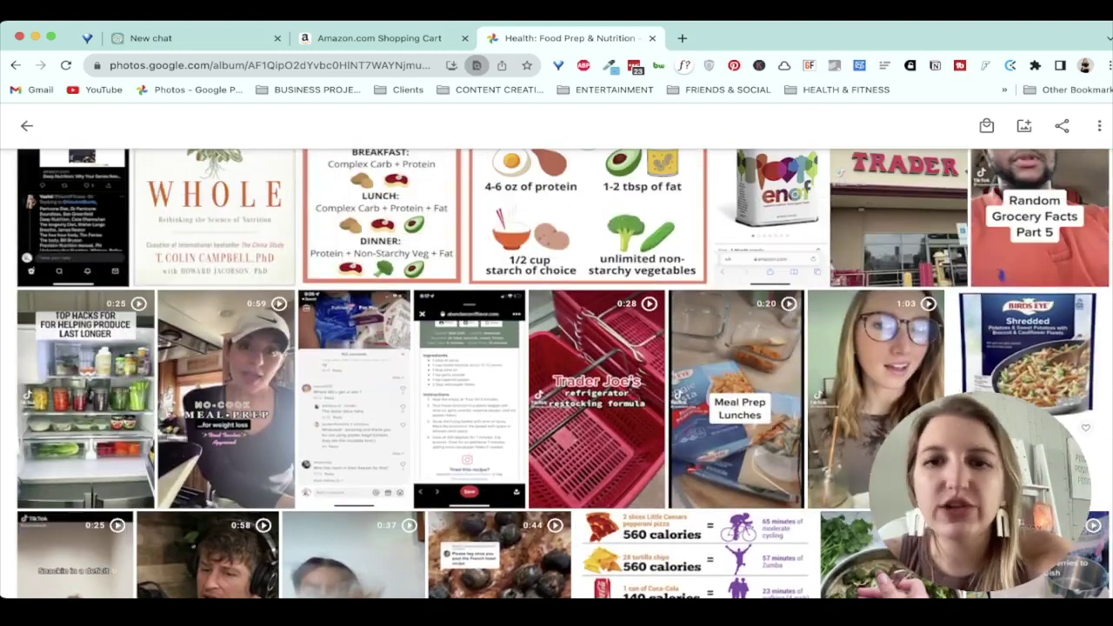
scroll(626, 409, up, 4)
scroll(626, 409, up, 3)
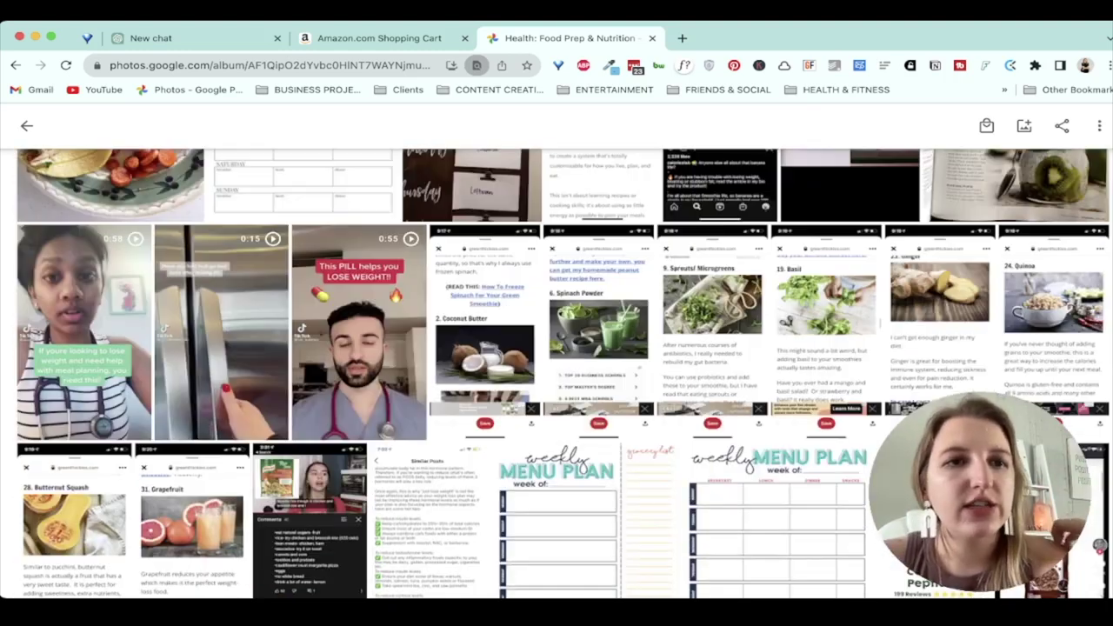
scroll(627, 408, up, 3)
scroll(626, 408, up, 5)
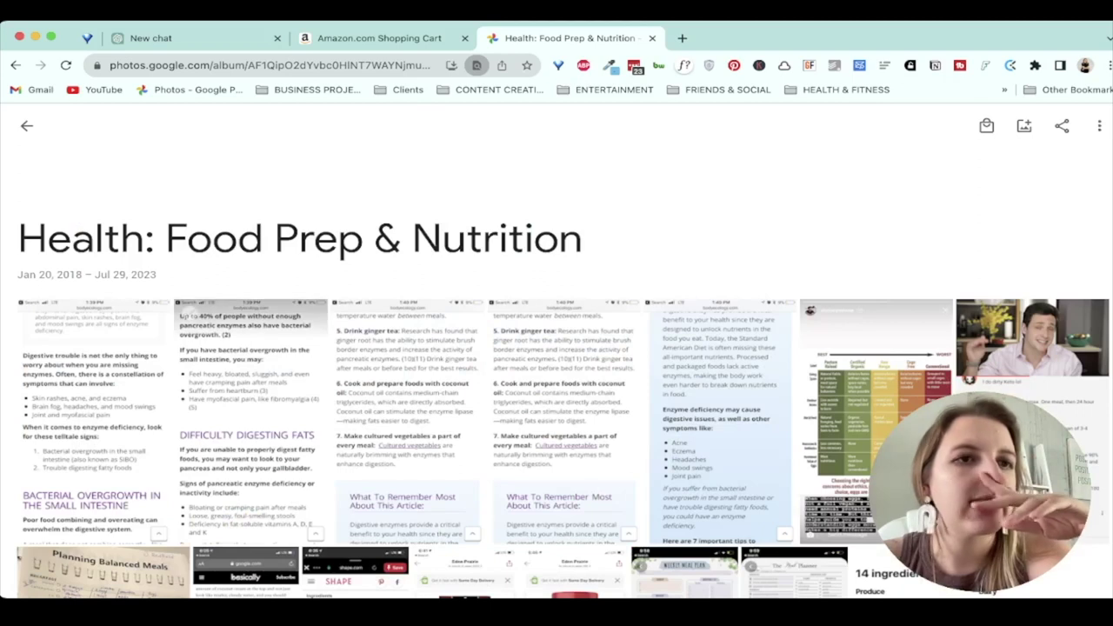
click(27, 125)
Step: Add the six Kindle quote images from The 3 Alarms to the Mind Expansion: Books: Quotes kindle album
scroll(574, 374, down, 3)
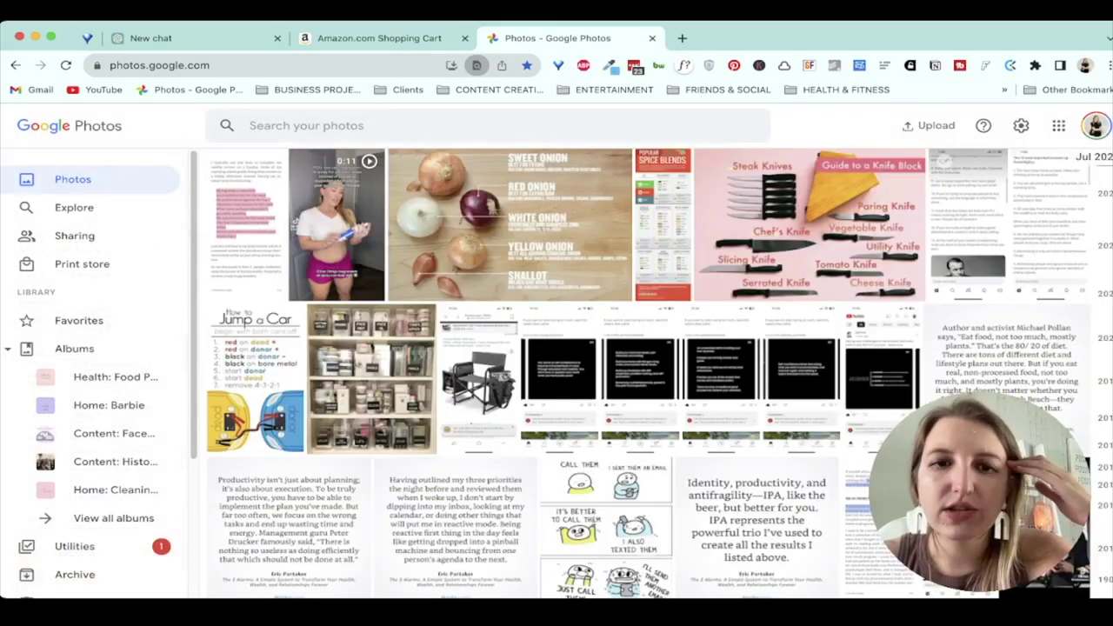
scroll(573, 374, down, 3)
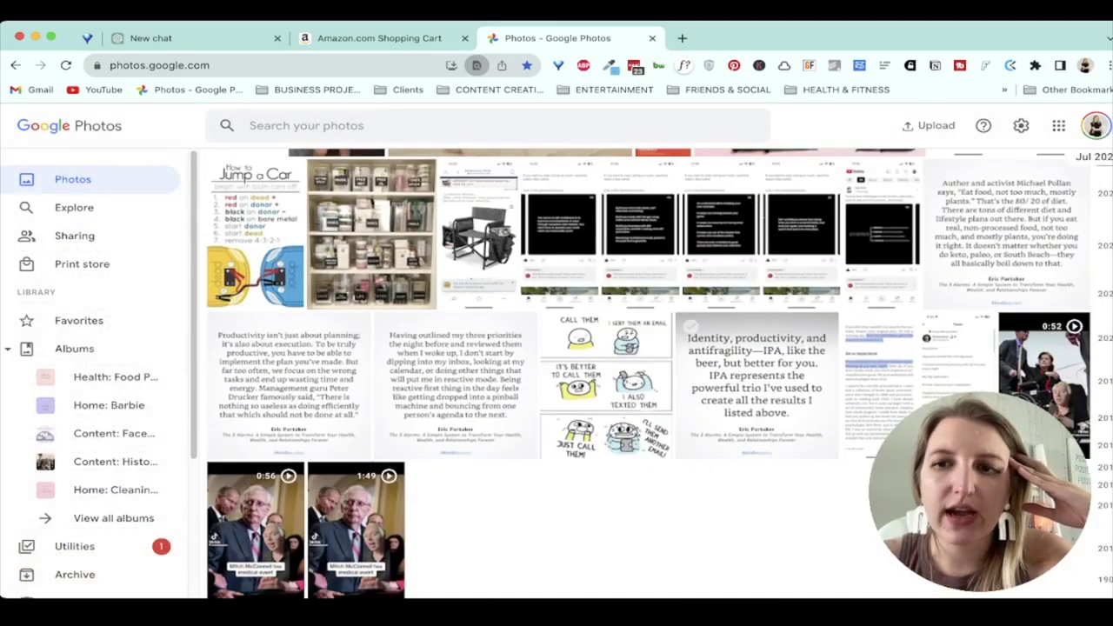
scroll(565, 374, up, 1)
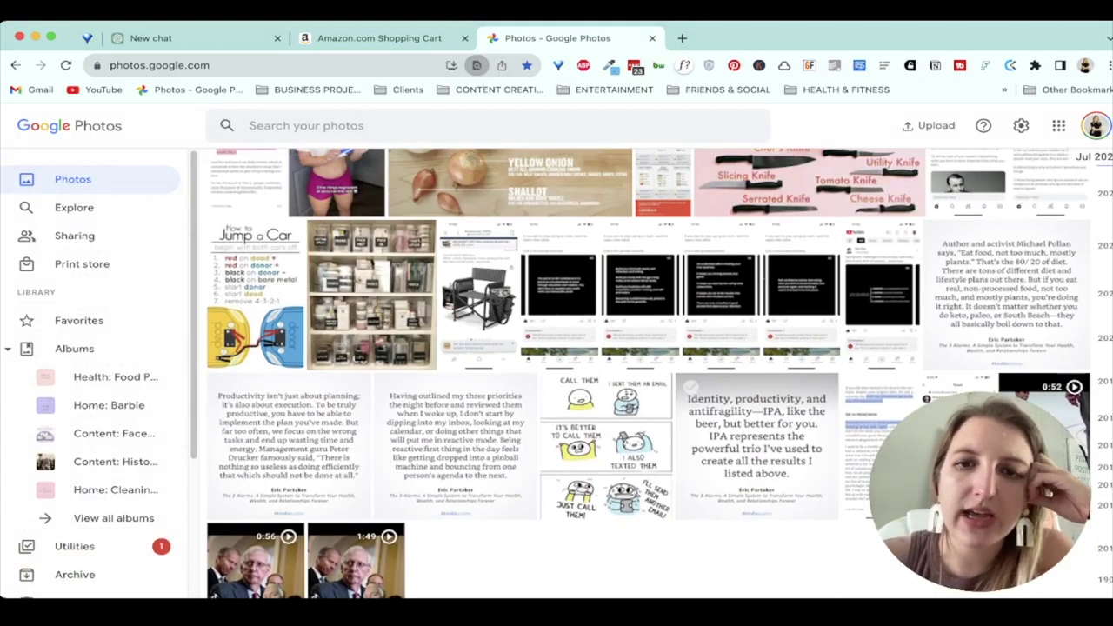
click(689, 386)
click(389, 386)
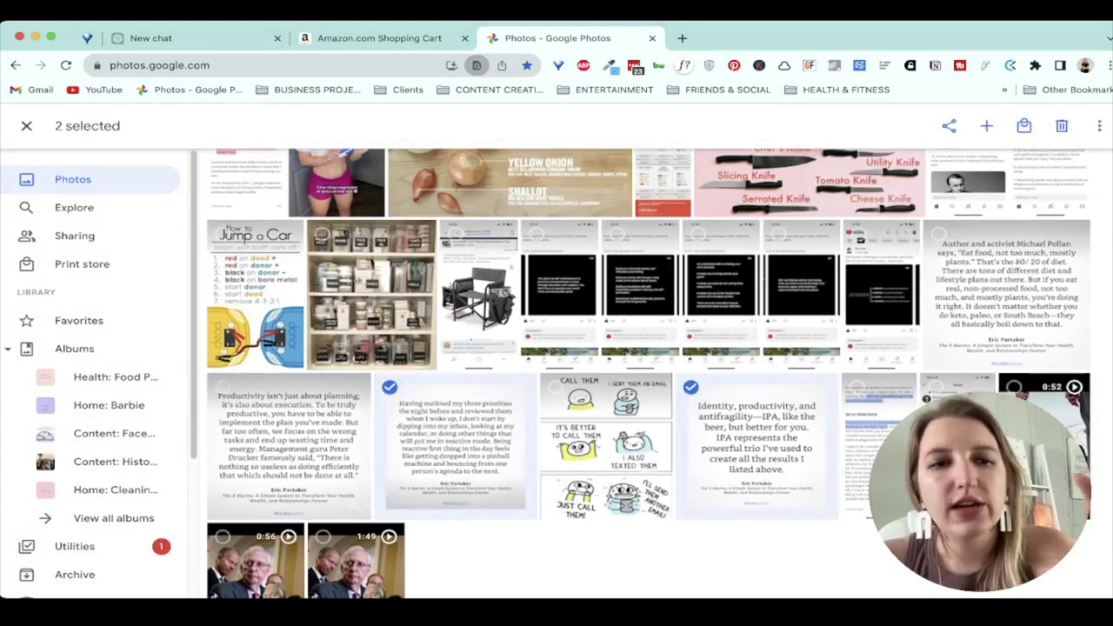
click(221, 386)
click(937, 233)
scroll(565, 374, up, 3)
click(776, 191)
click(384, 191)
click(986, 126)
click(917, 131)
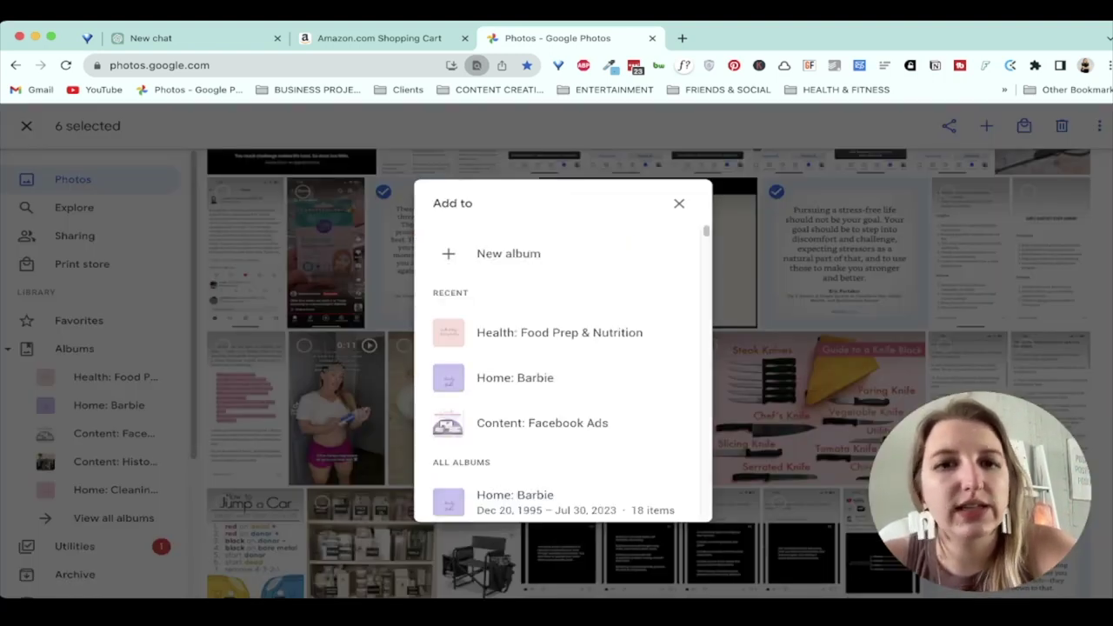
scroll(562, 374, down, 5)
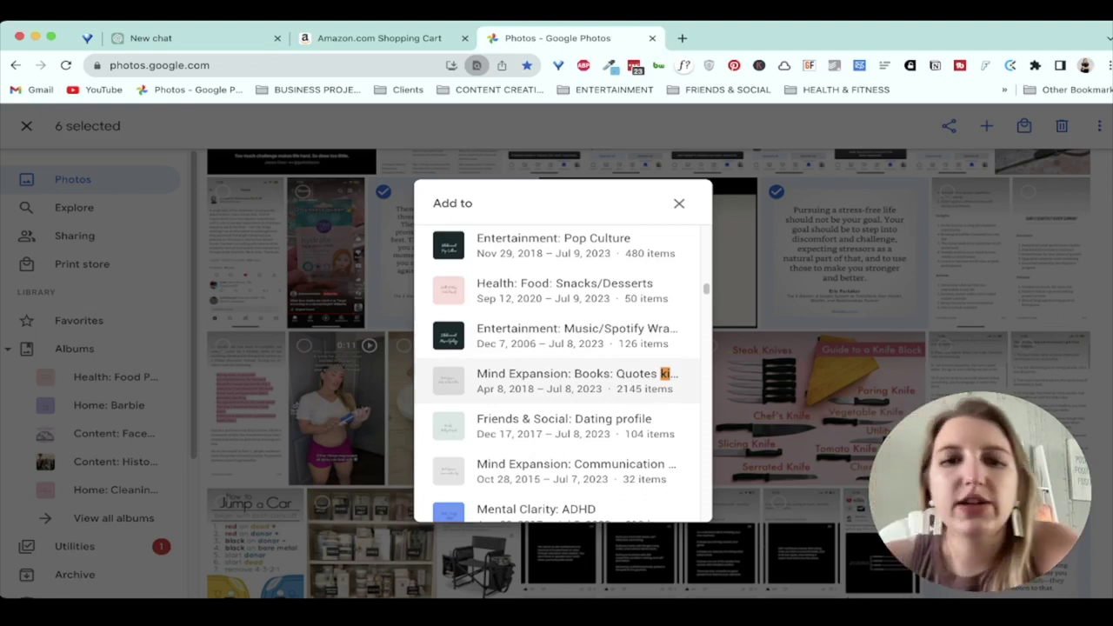
click(666, 374)
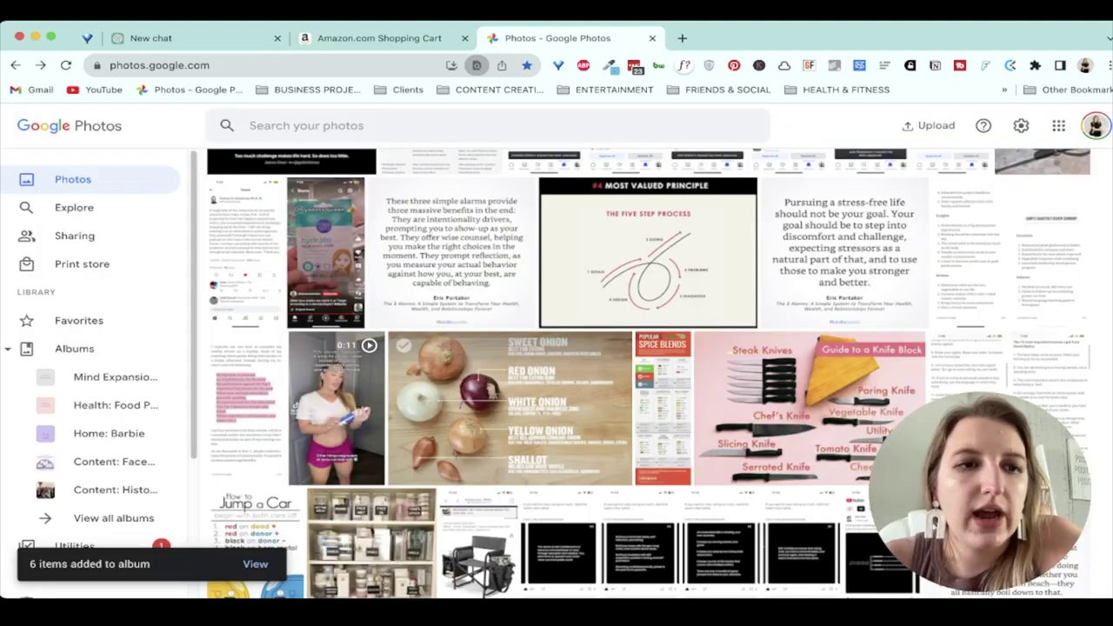
Step: Open the Mind Expansion: Books: Quotes kindle album and look through its newest quote images and oldest book page photos
click(96, 377)
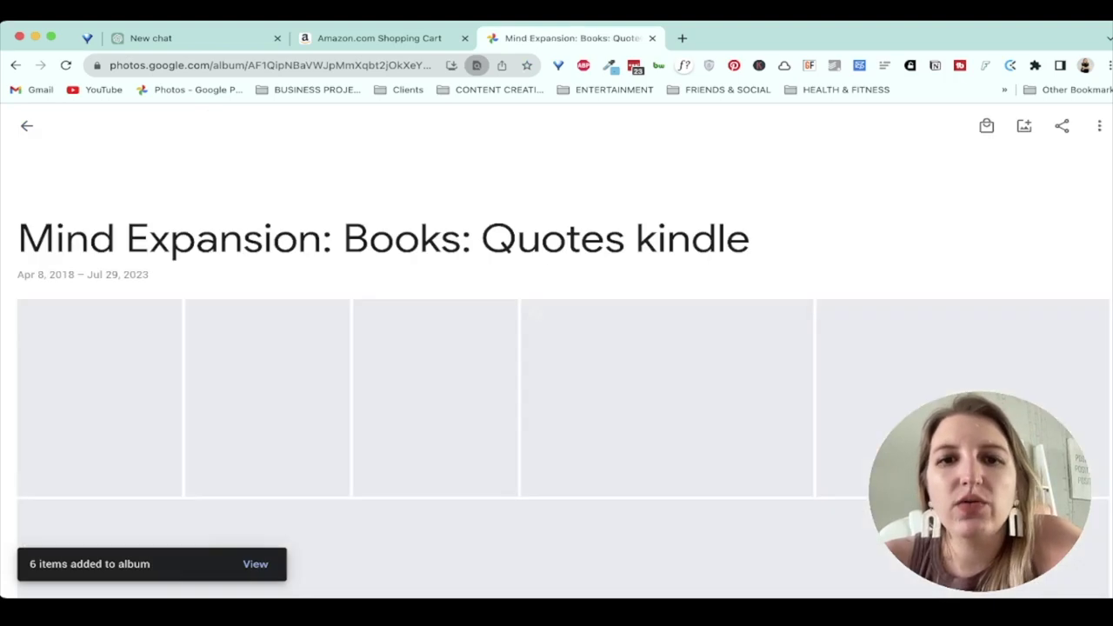
scroll(562, 374, down, 10)
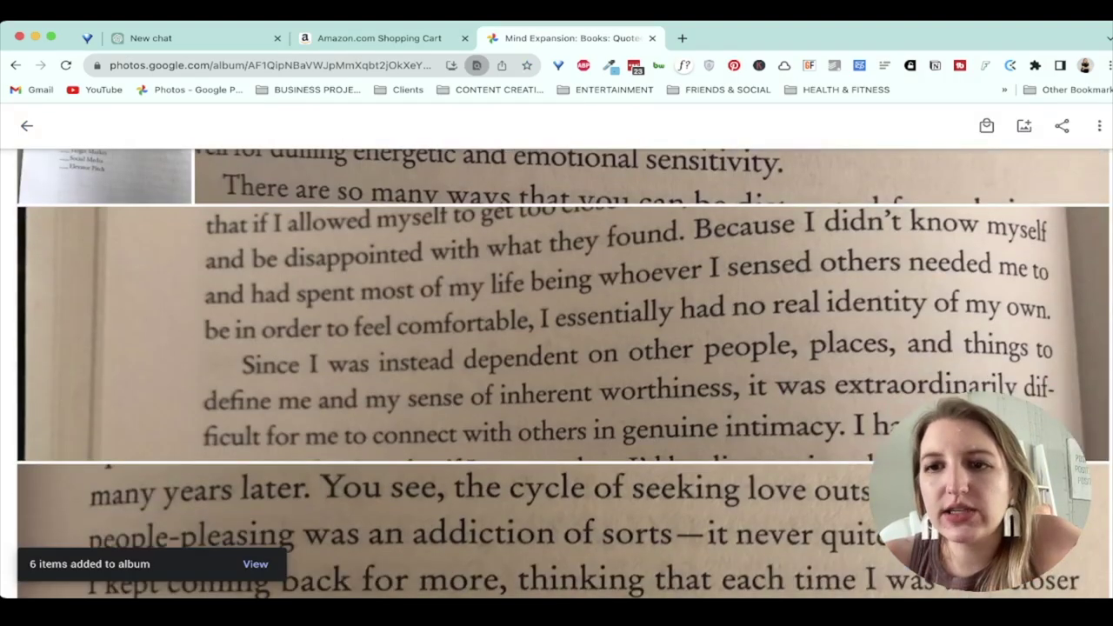
scroll(562, 374, down, 10)
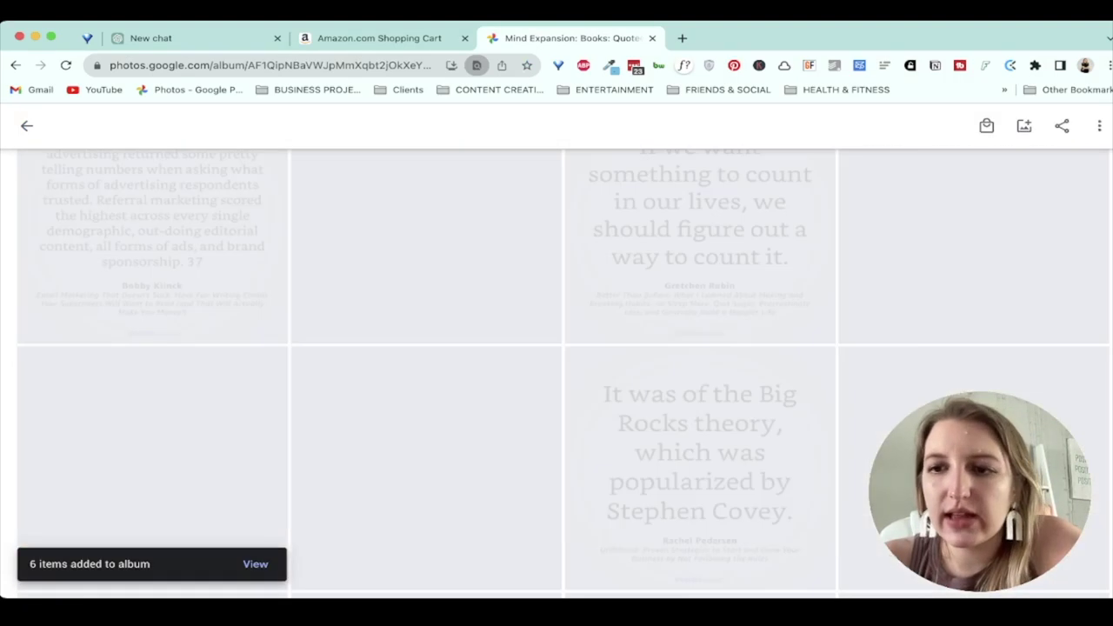
scroll(562, 374, down, 5)
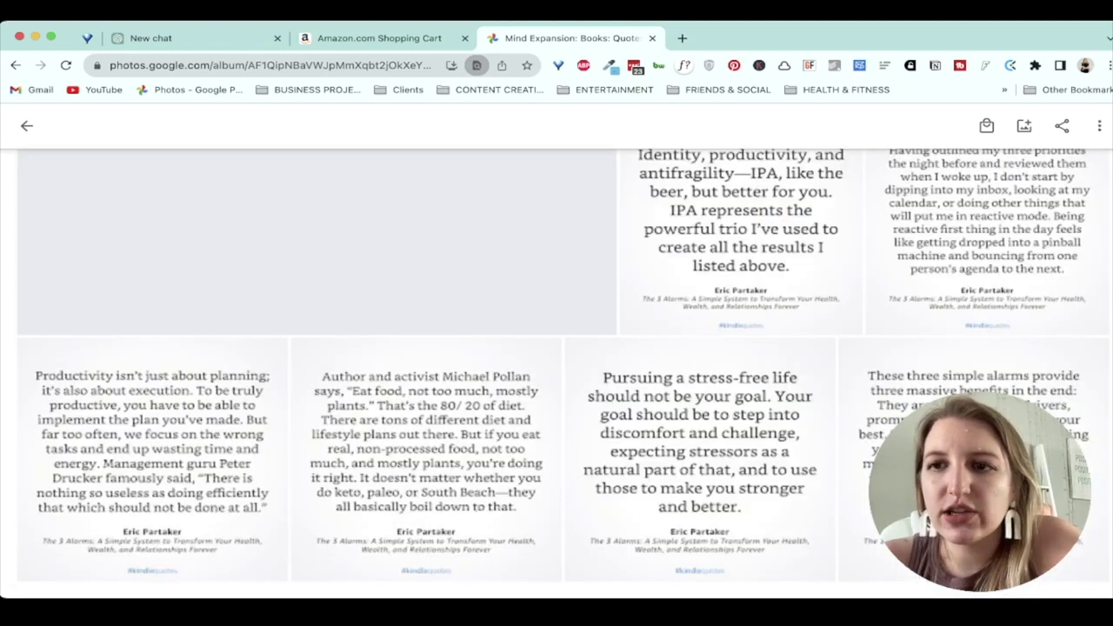
scroll(562, 374, up, 15)
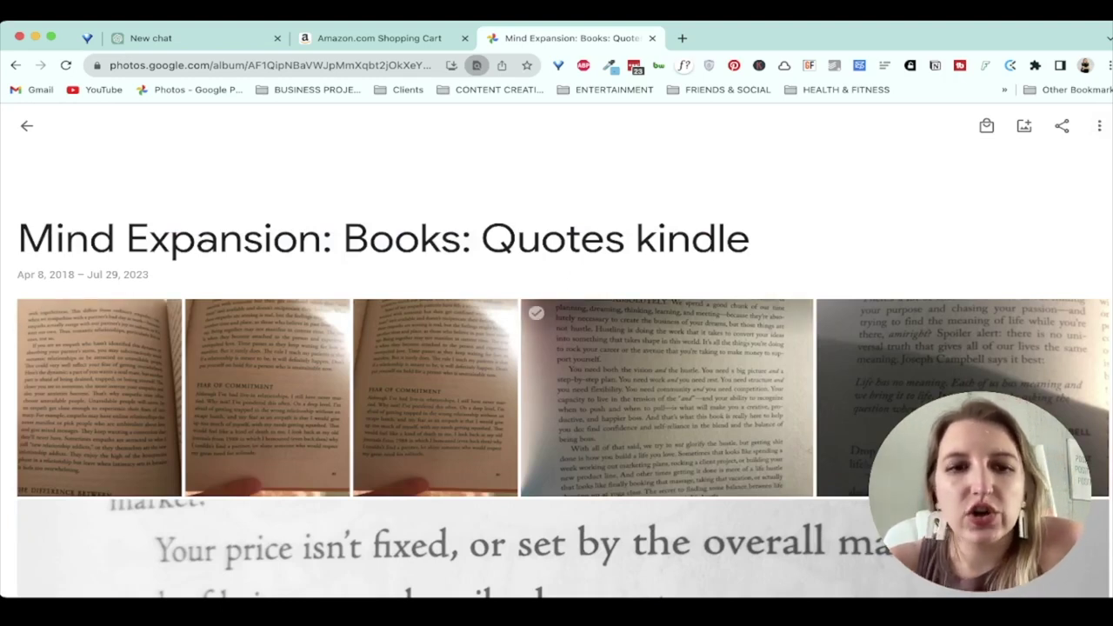
scroll(608, 417, down, 3)
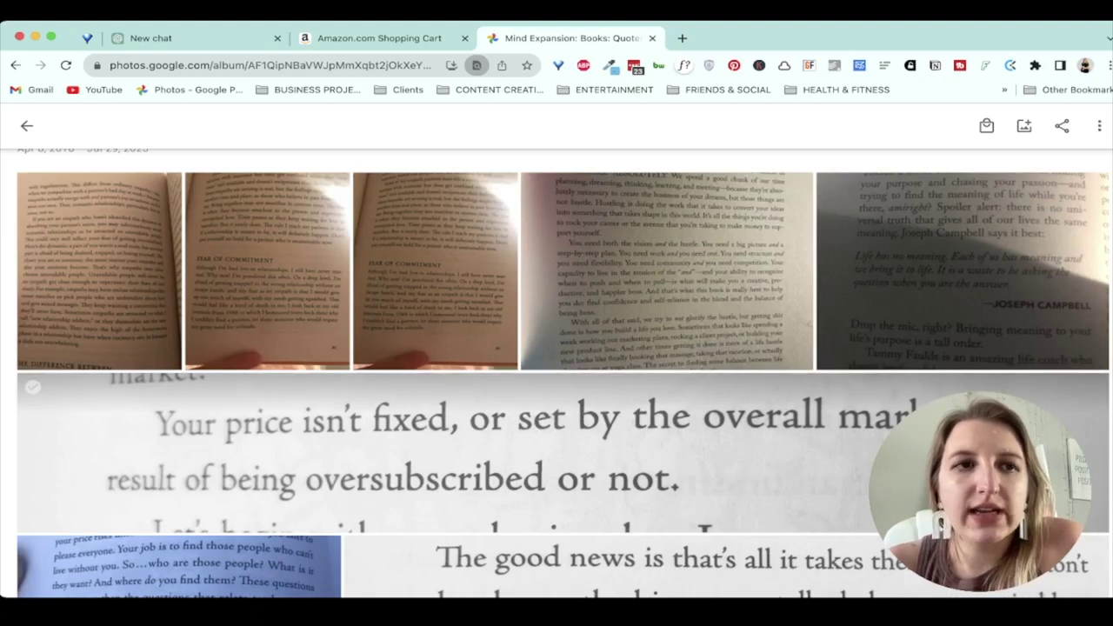
Step: Leave the Mind Expansion: Books: Quotes kindle album and look through the recently saved pictures in the main photo library
scroll(556, 365, up, 3)
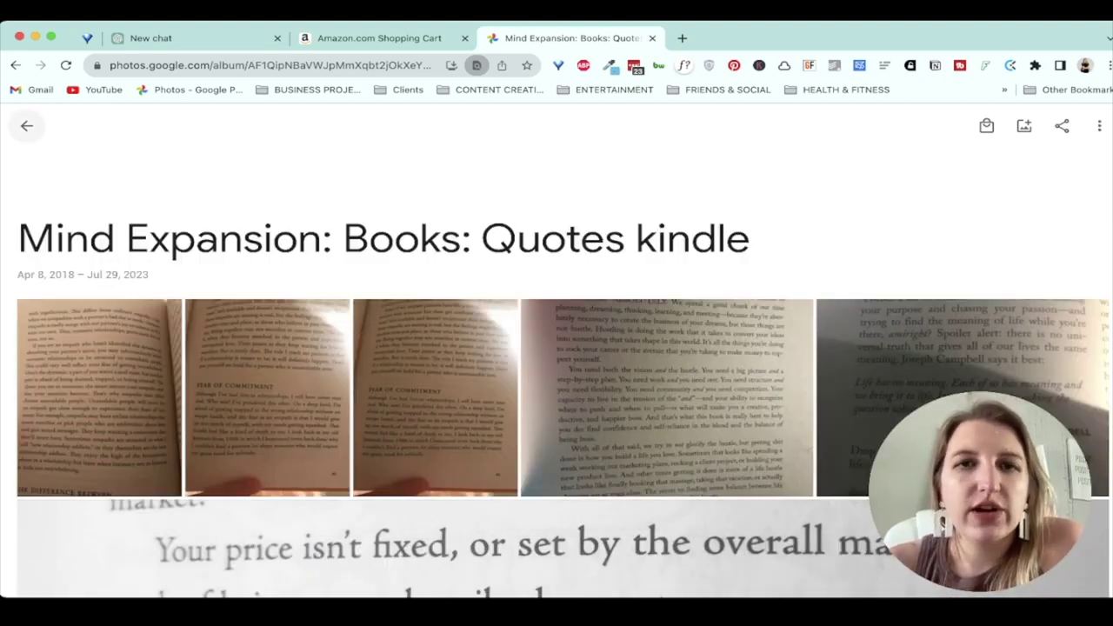
click(26, 125)
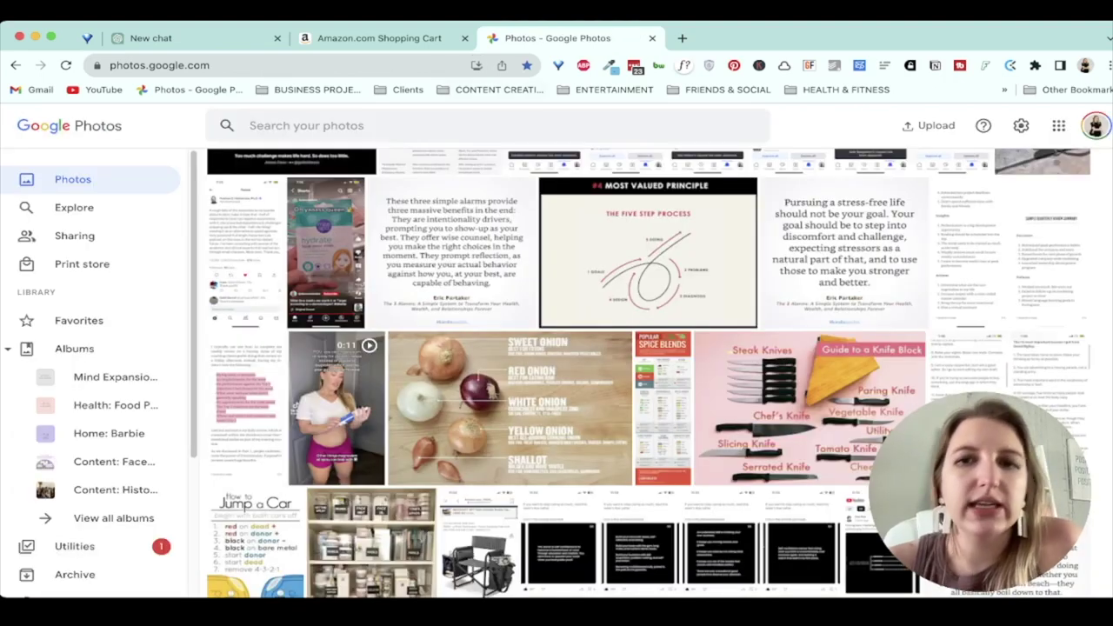
click(250, 126)
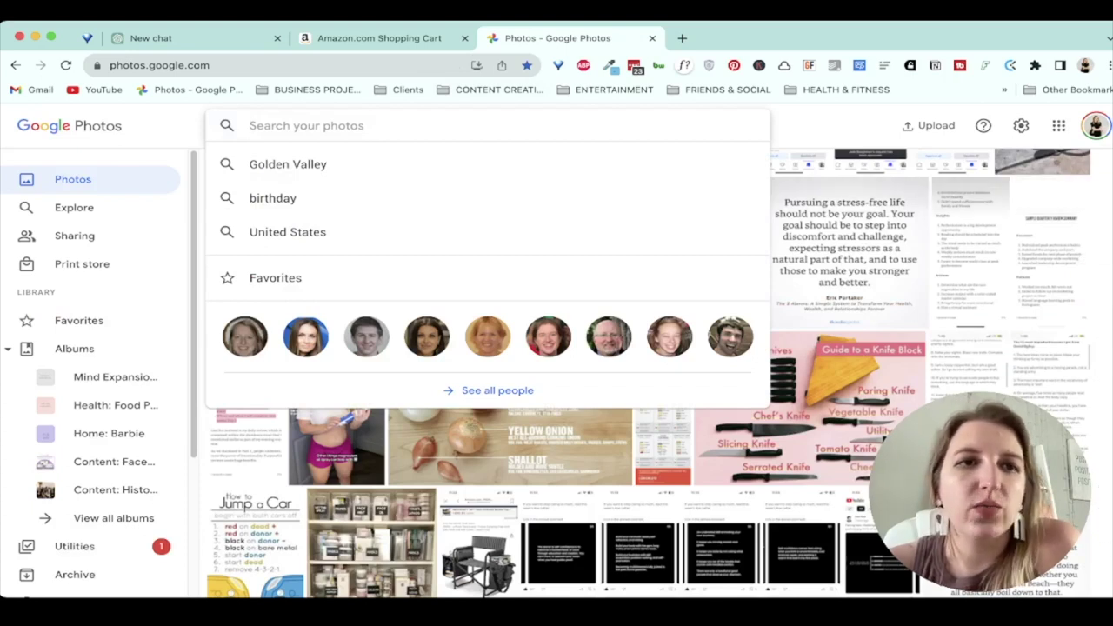
key(Escape)
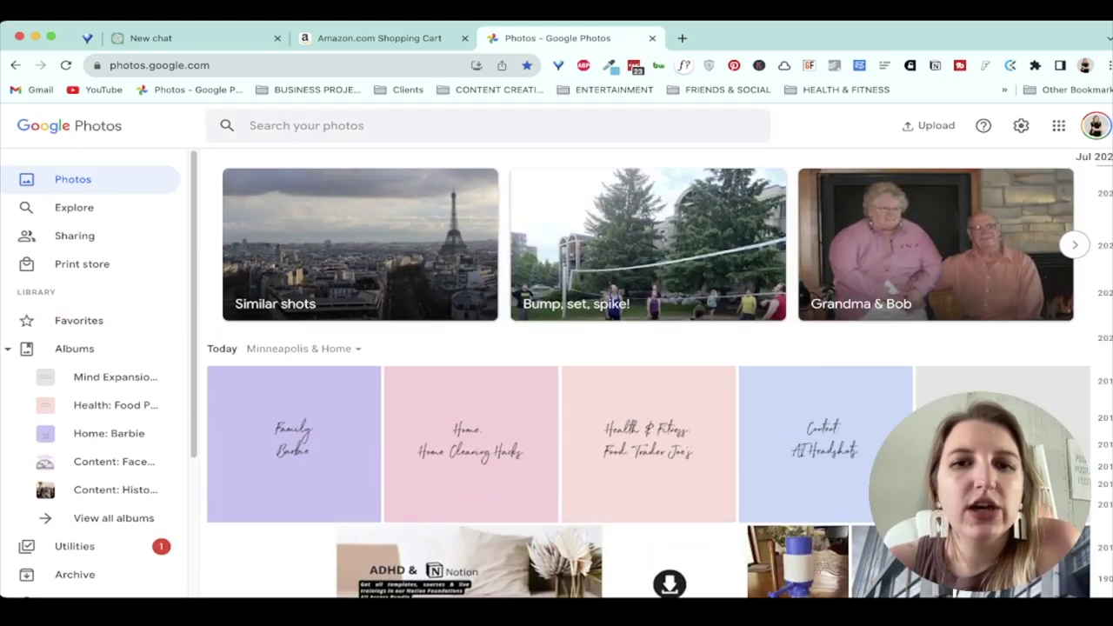
scroll(649, 374, down, 15)
scroll(565, 374, down, 3)
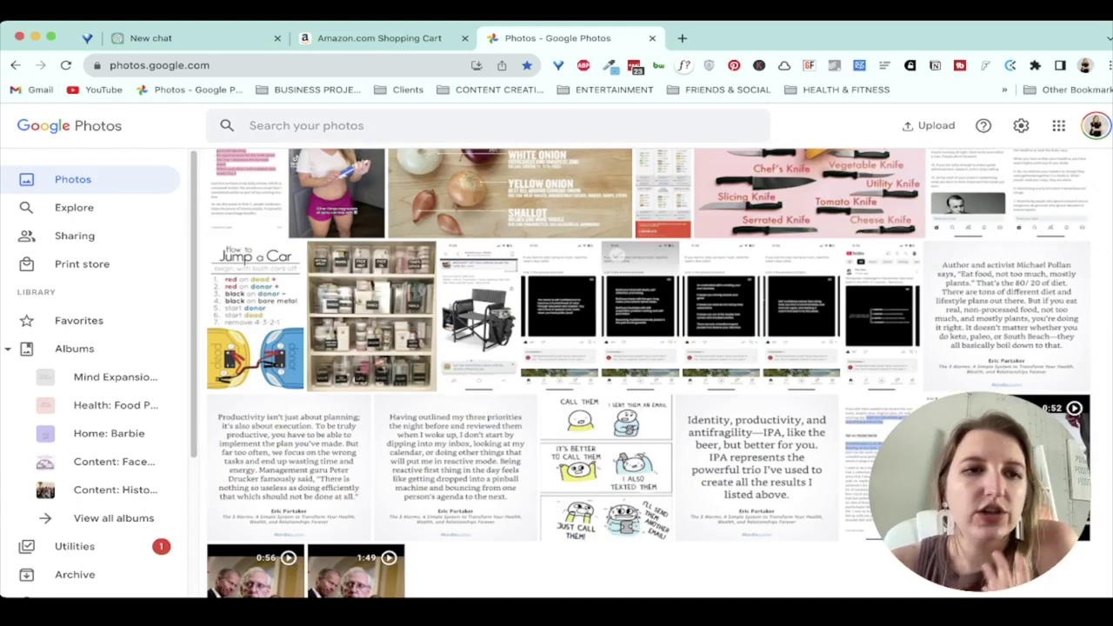
Step: Open the Health: Food: Trader Joe's album, look through its saved product and meal pictures, and return to the albums overview
click(74, 347)
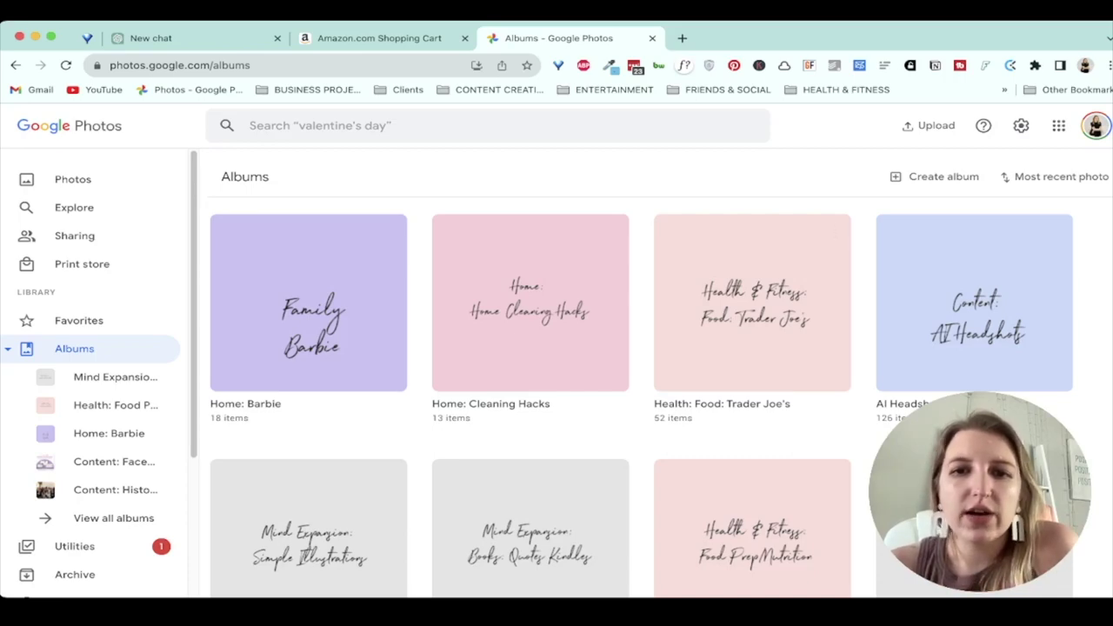
click(752, 305)
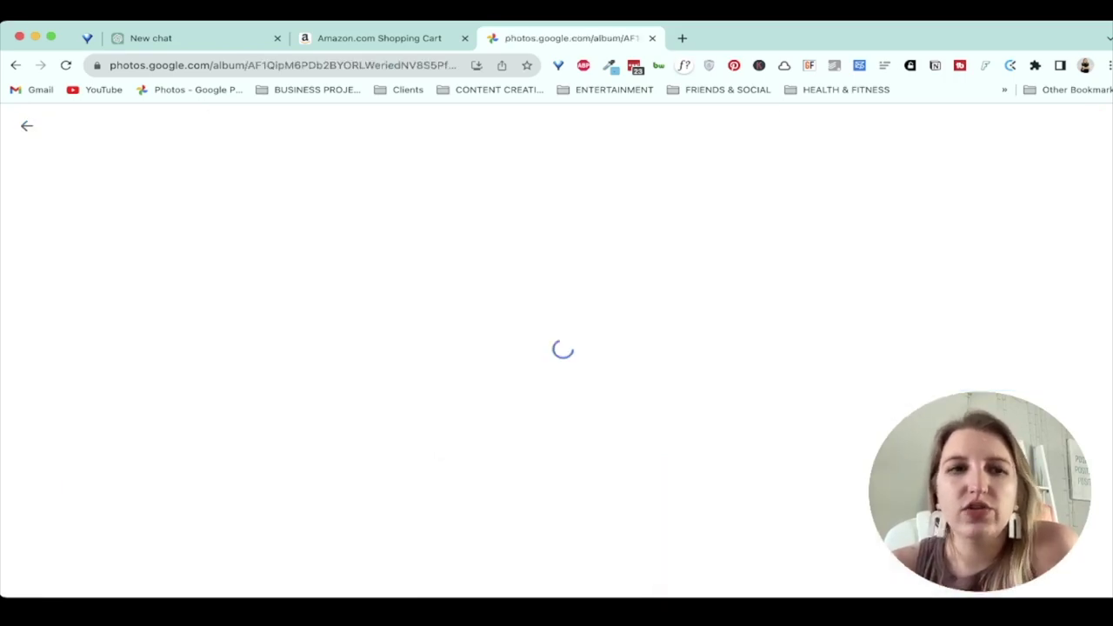
scroll(557, 374, down, 15)
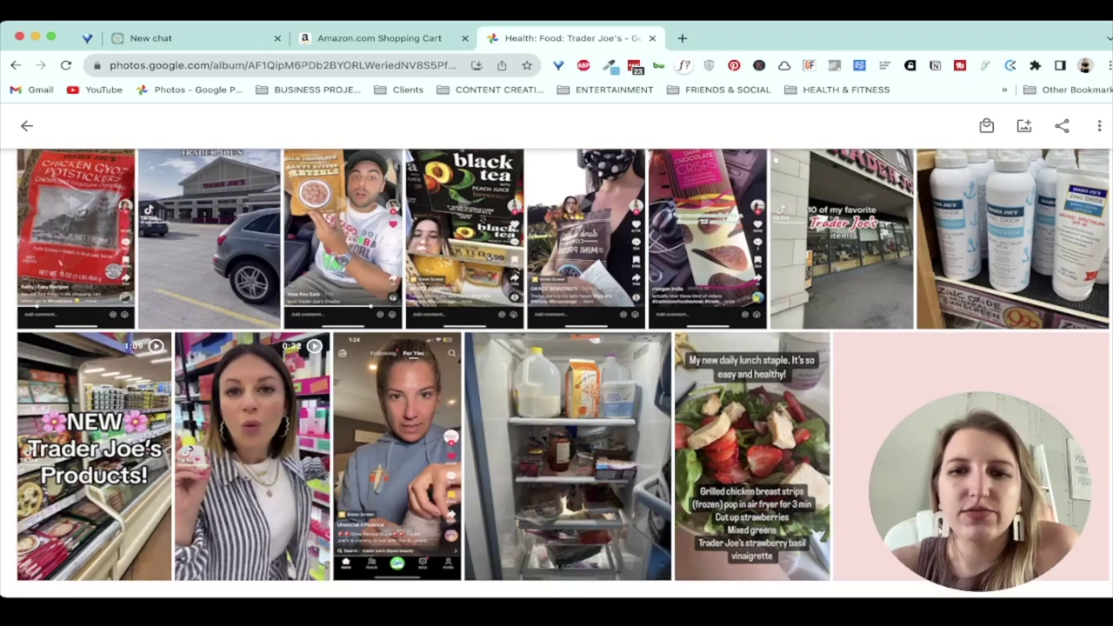
scroll(557, 374, up, 10)
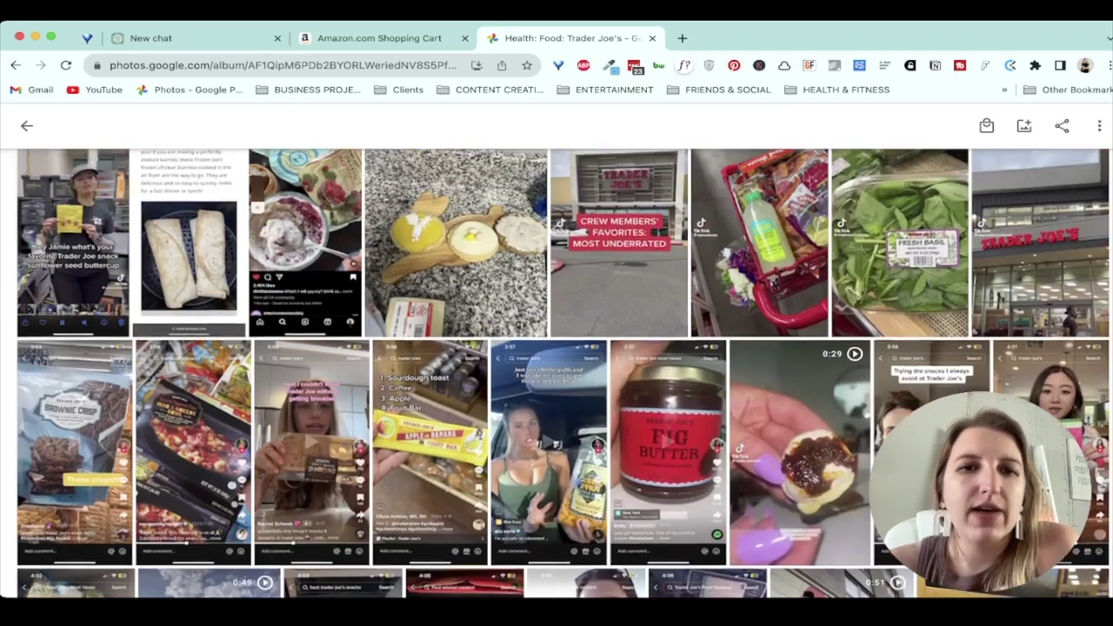
scroll(556, 374, up, 10)
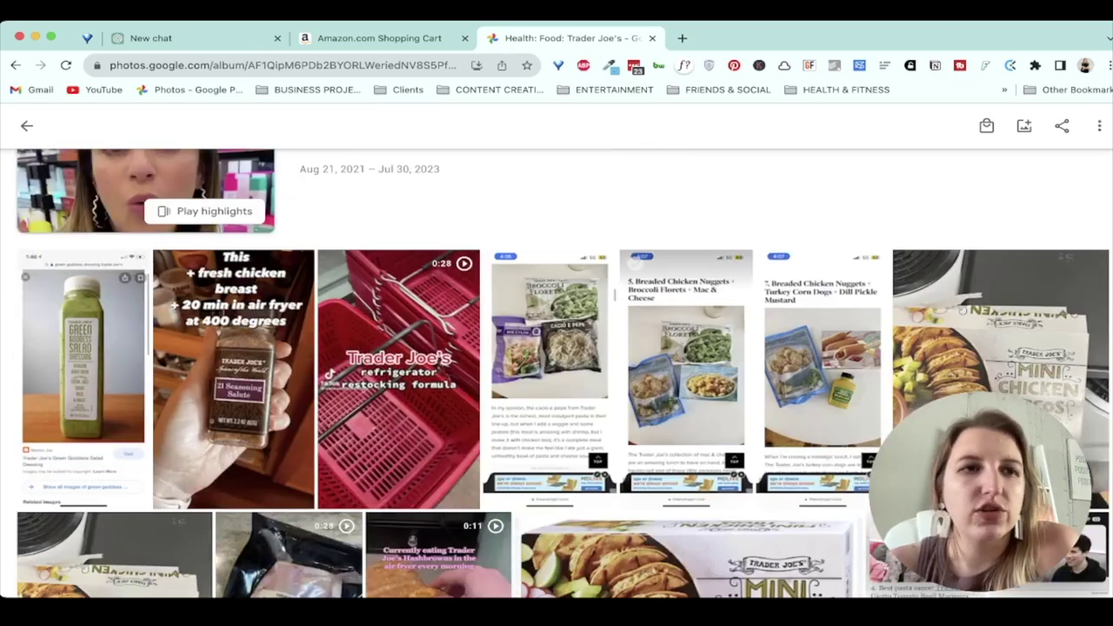
click(27, 125)
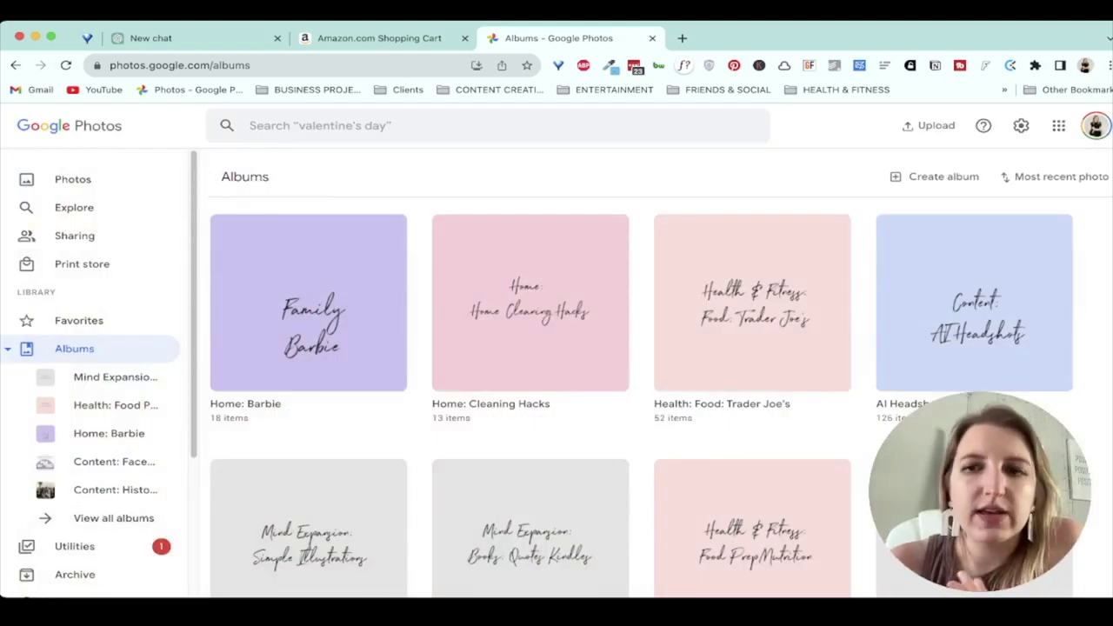
Step: Open the AI Headshots album, look through its generated portraits, and return to the albums overview
scroll(643, 392, down, 2)
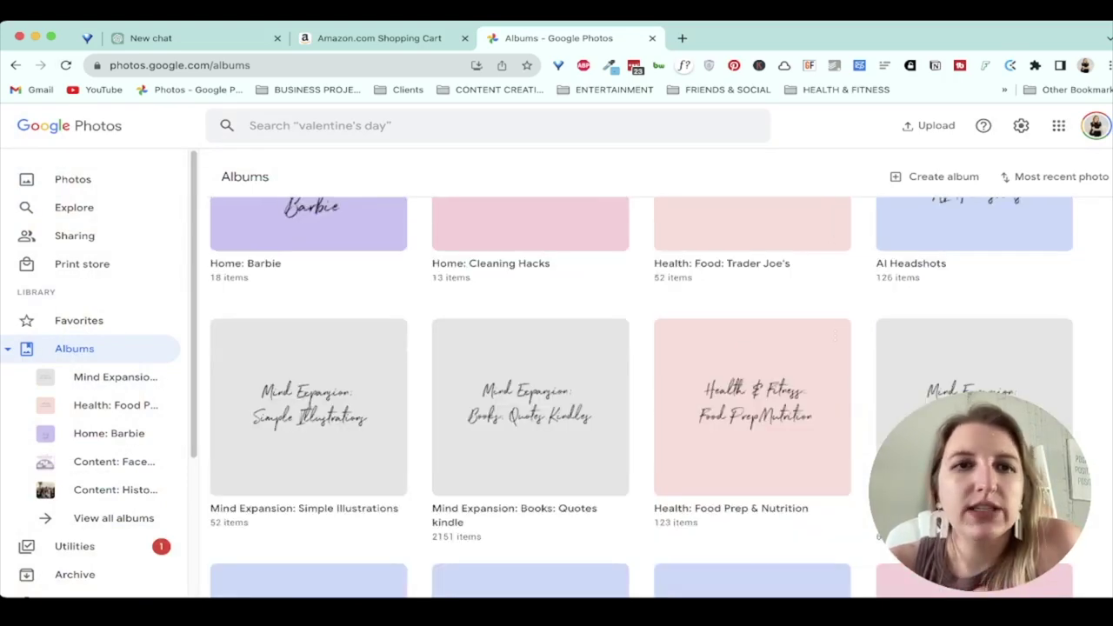
click(973, 224)
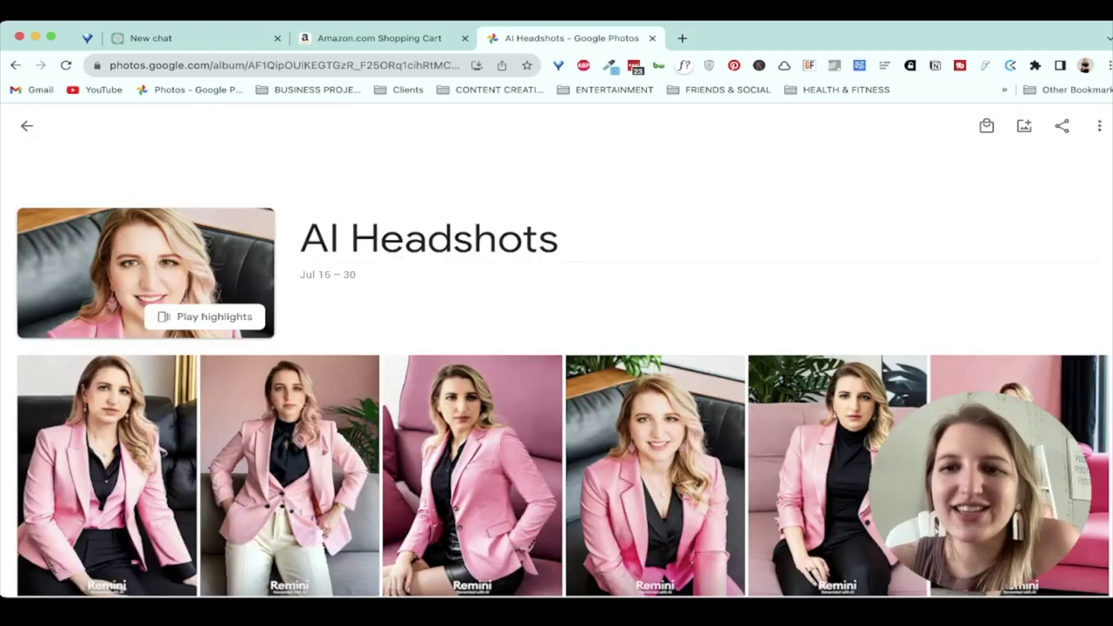
scroll(557, 374, down, 20)
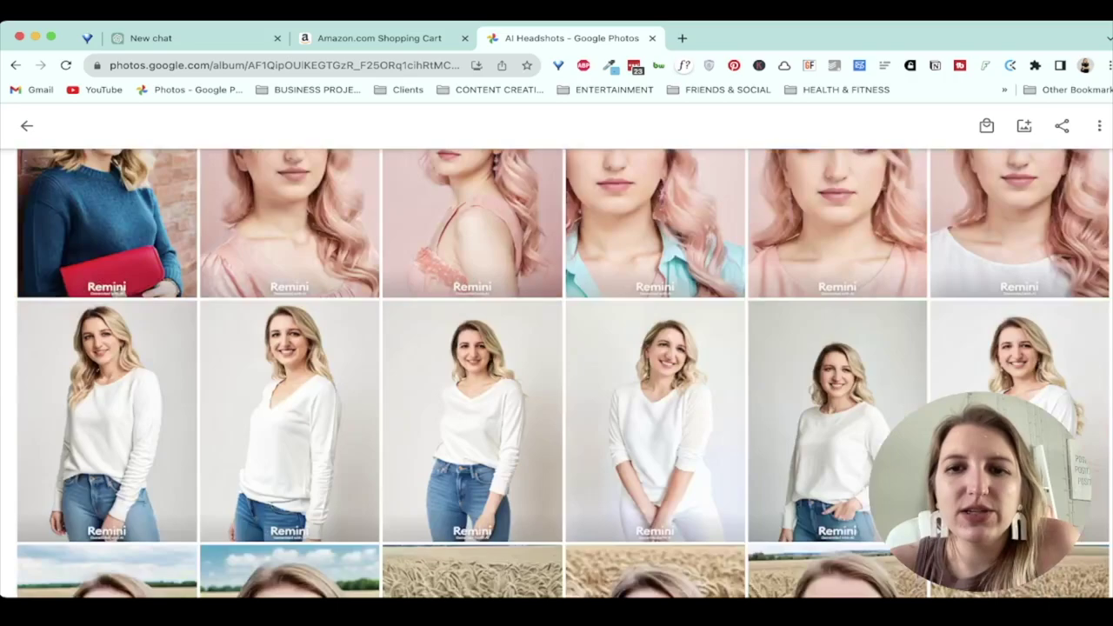
scroll(557, 374, down, 10)
scroll(556, 374, up, 10)
scroll(557, 374, up, 20)
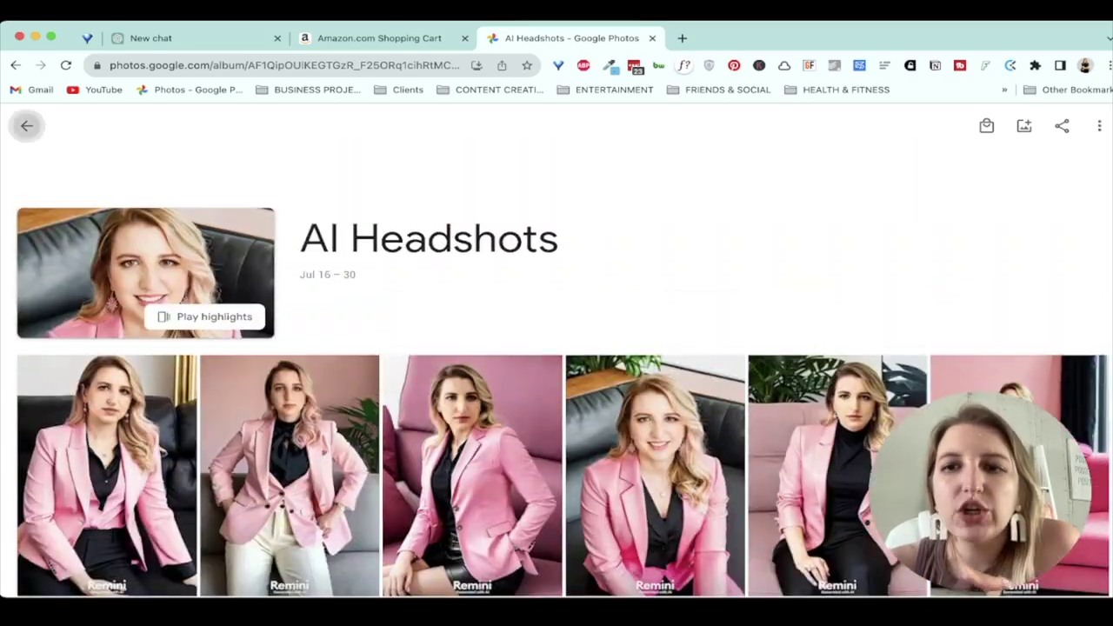
click(26, 125)
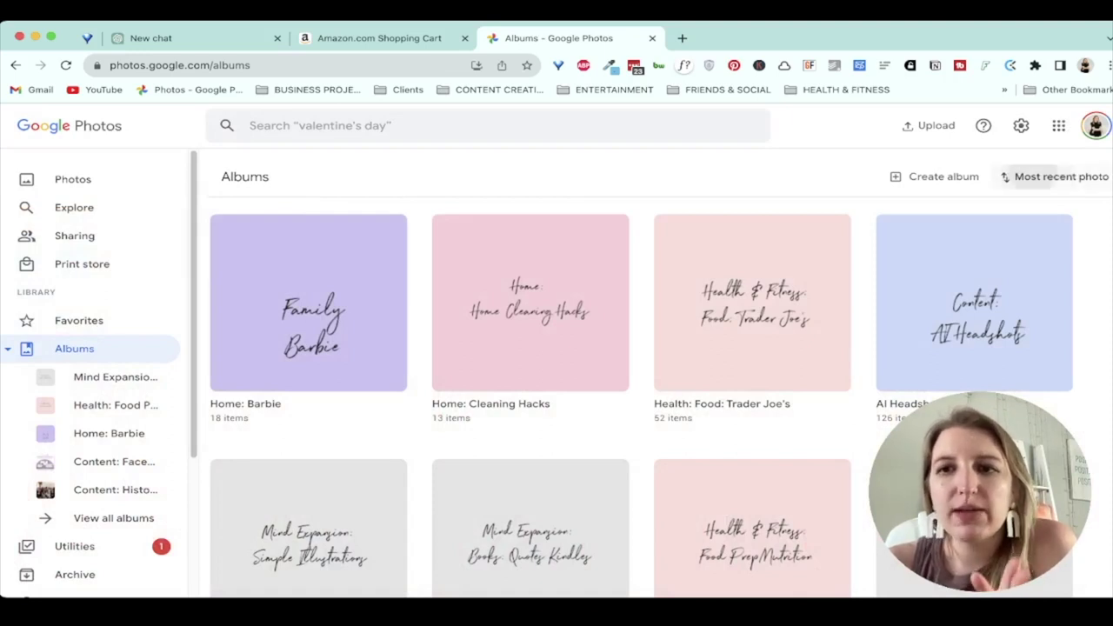
Step: Sort the albums overview by album title
click(1057, 176)
click(986, 253)
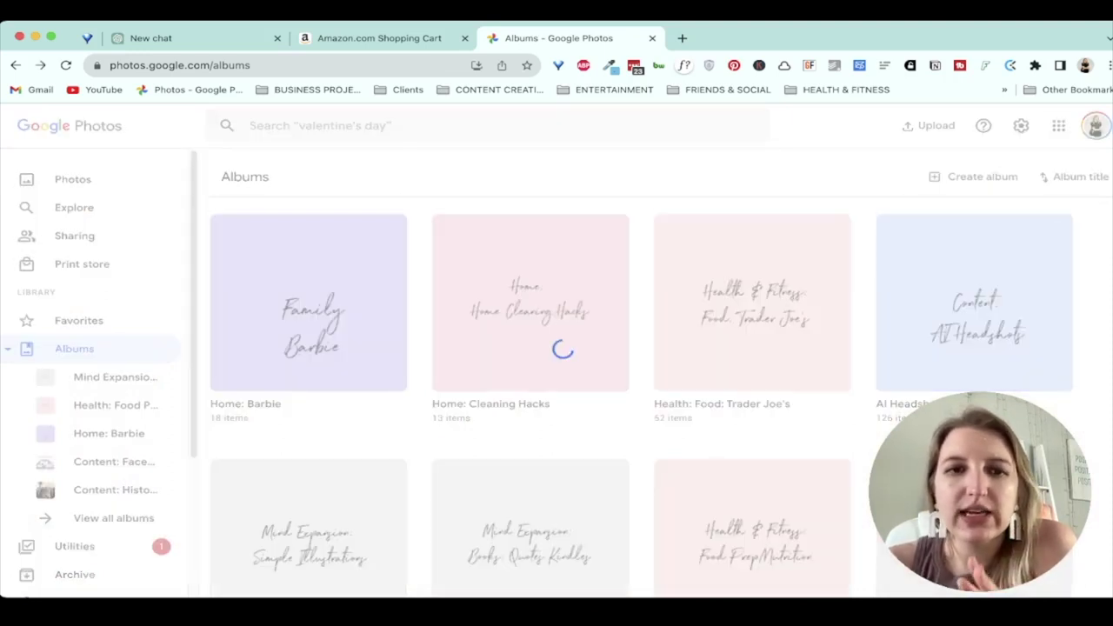
scroll(636, 398, down, 3)
scroll(636, 398, up, 3)
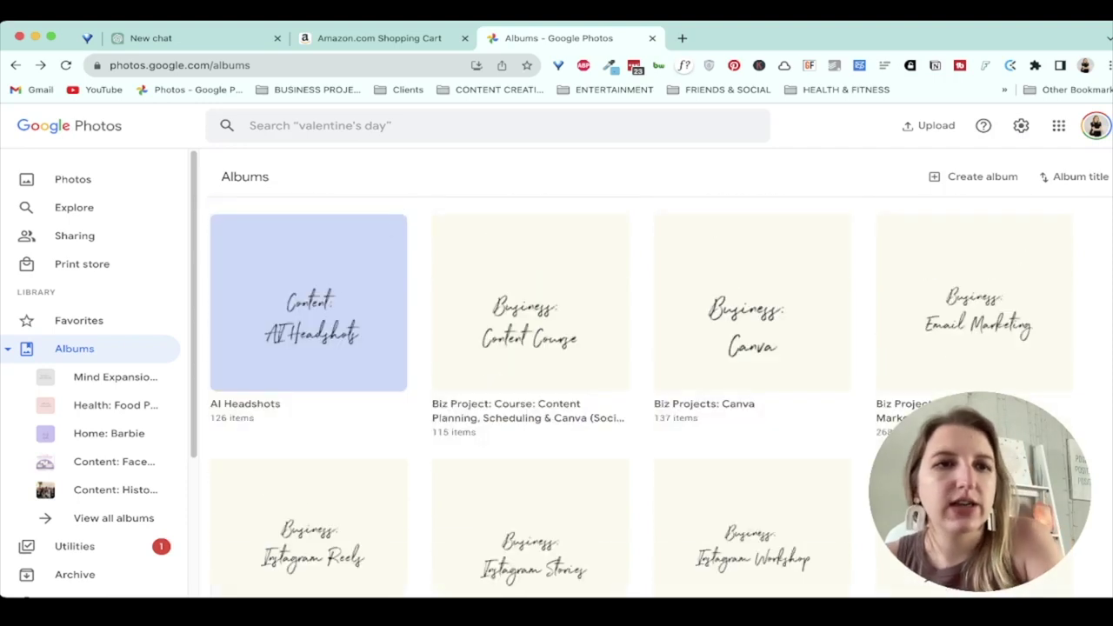
Step: Rename the AI Headshots album to "Content: AI Headshots" and return to the albums overview
click(307, 304)
click(301, 238)
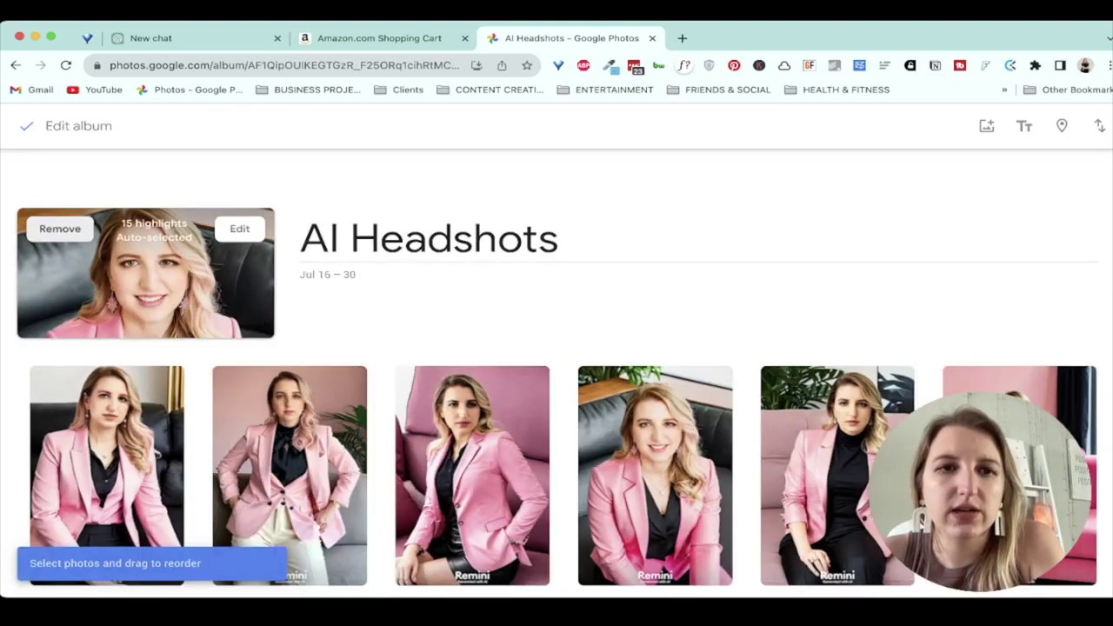
text(Content:)
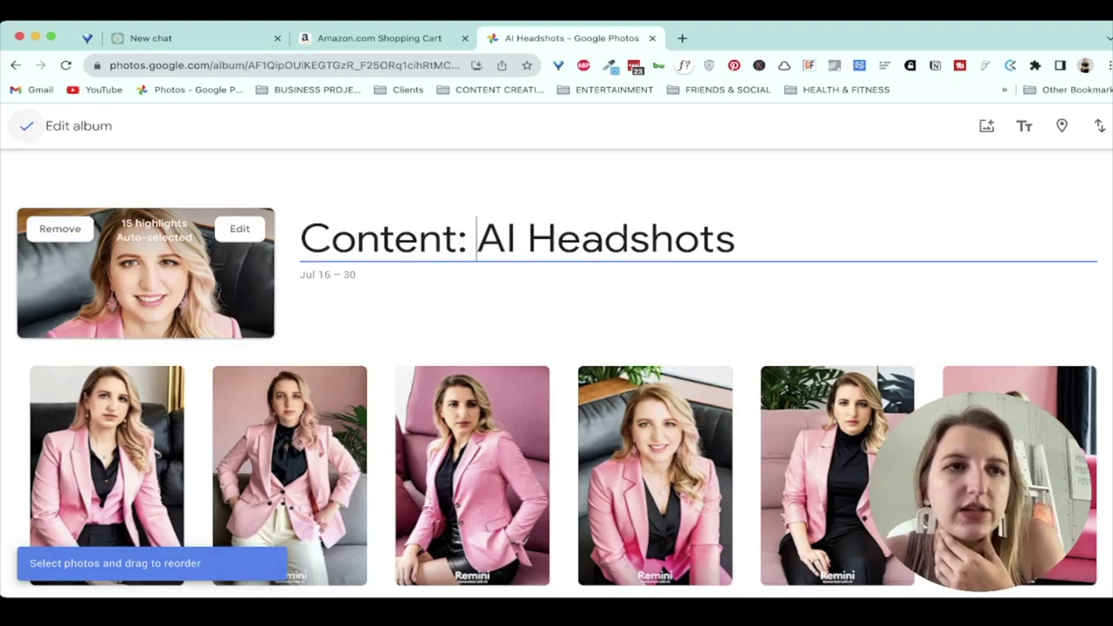
click(26, 125)
click(27, 124)
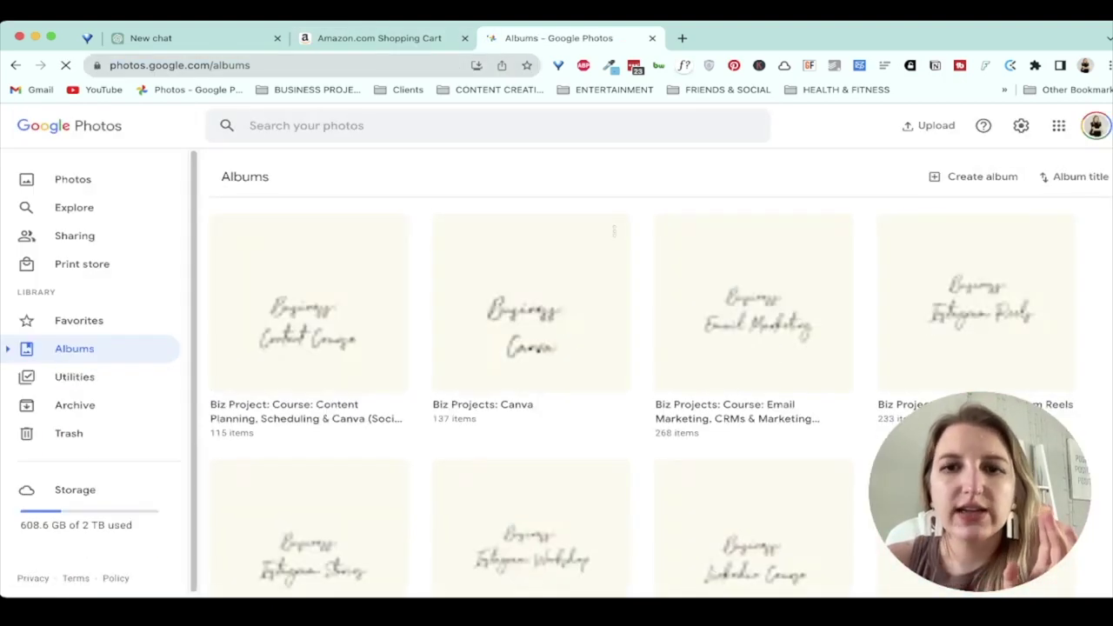
Step: Look through the title-sorted albums by category, from Biz Projects and Client through Content, Entertainment and Health to Mind Expansion
scroll(643, 391, down, 5)
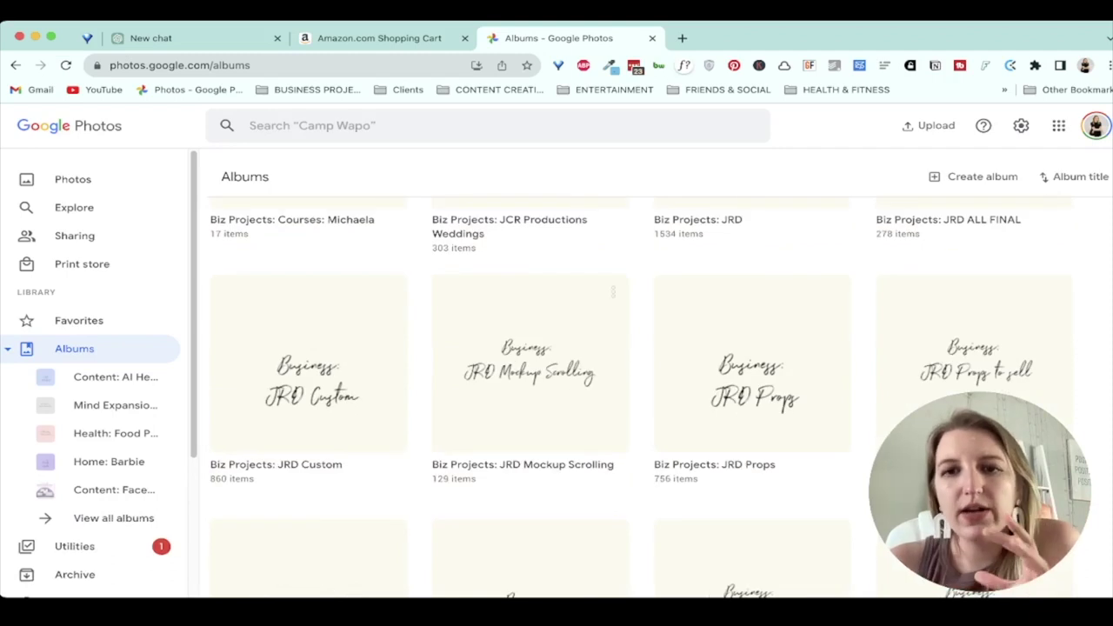
scroll(644, 391, down, 15)
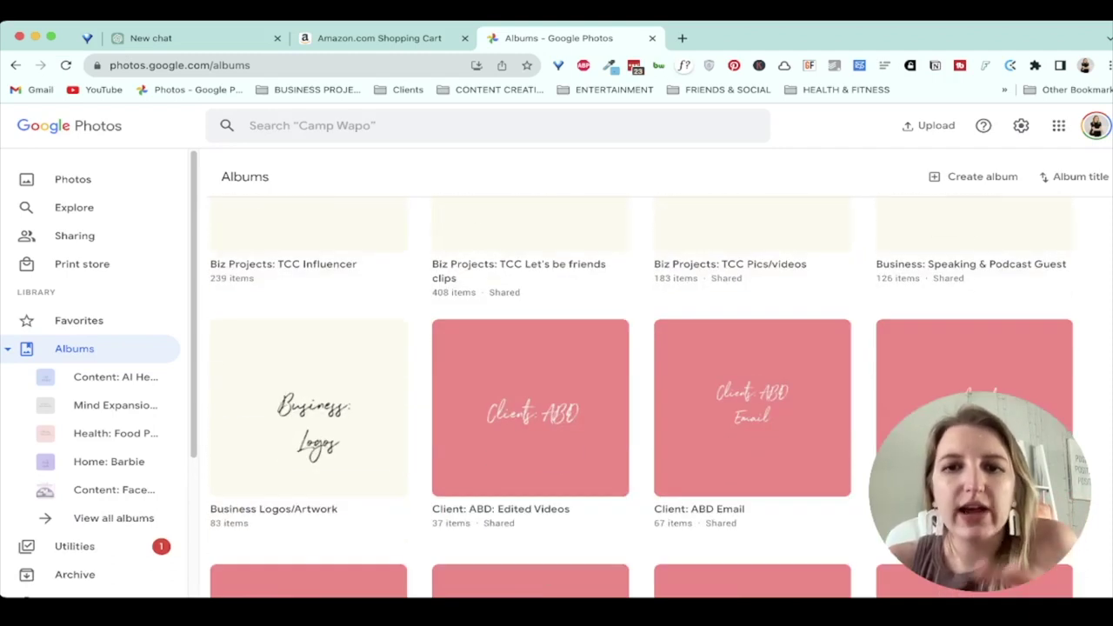
scroll(643, 391, down, 15)
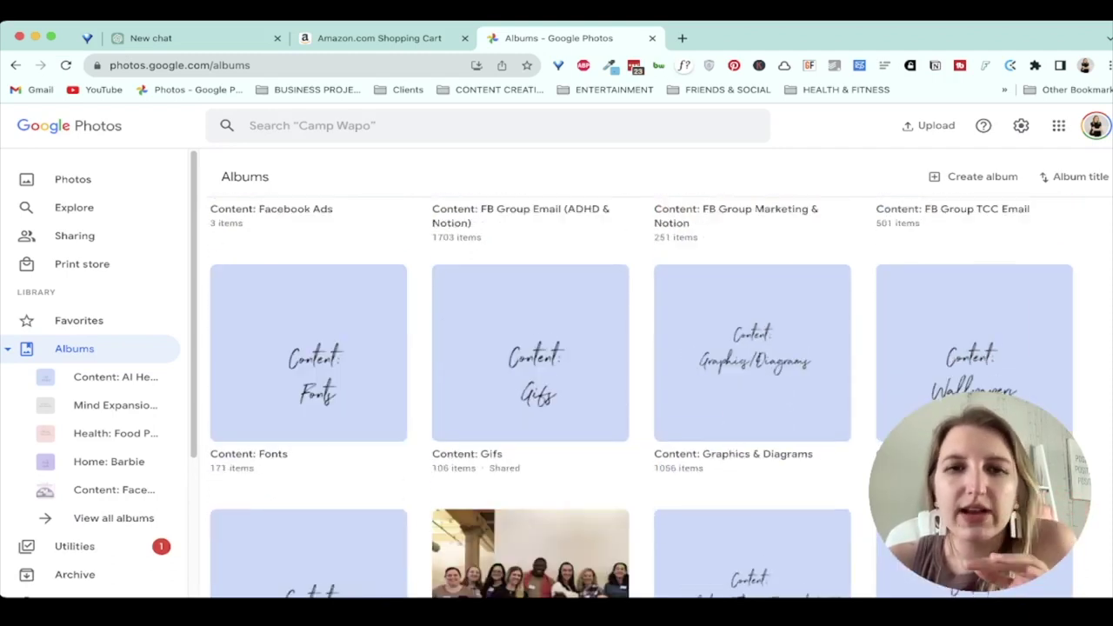
scroll(643, 392, down, 15)
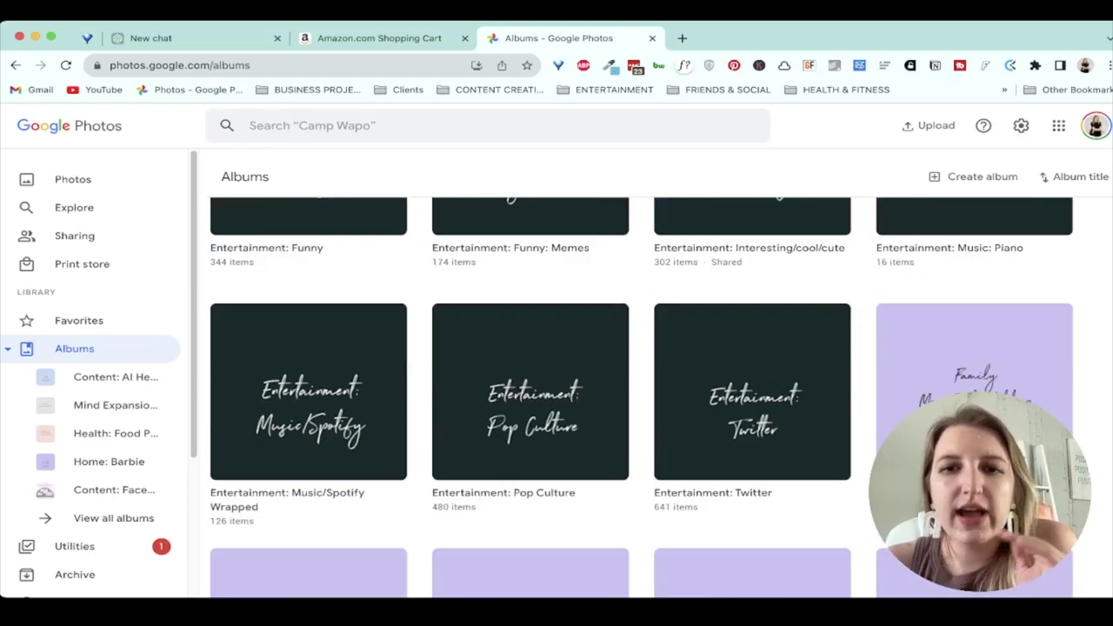
scroll(644, 391, down, 15)
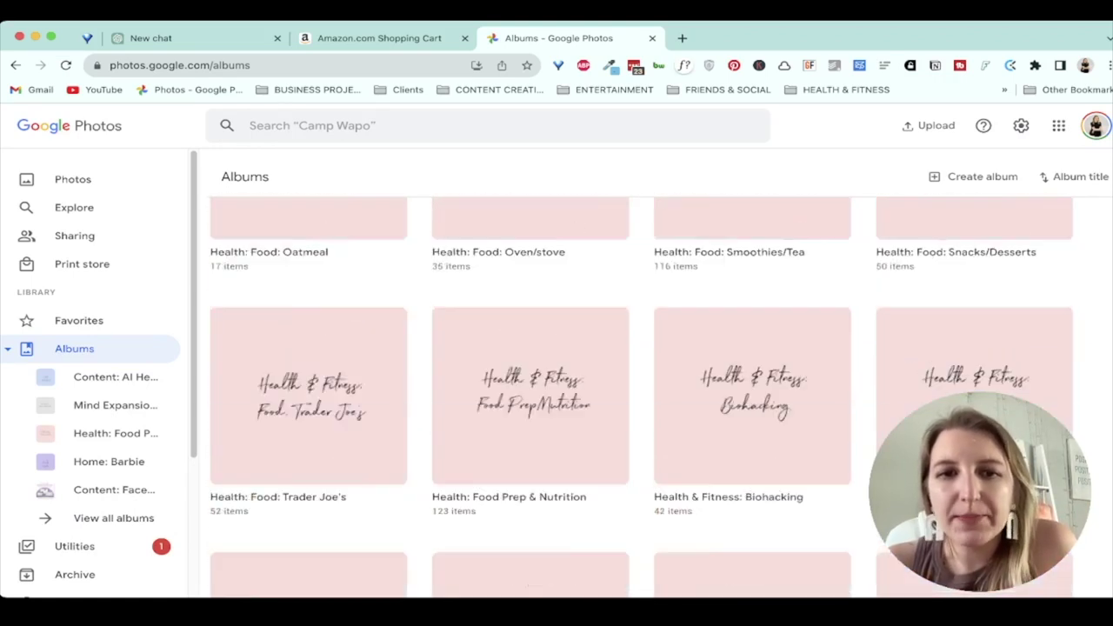
scroll(643, 391, down, 15)
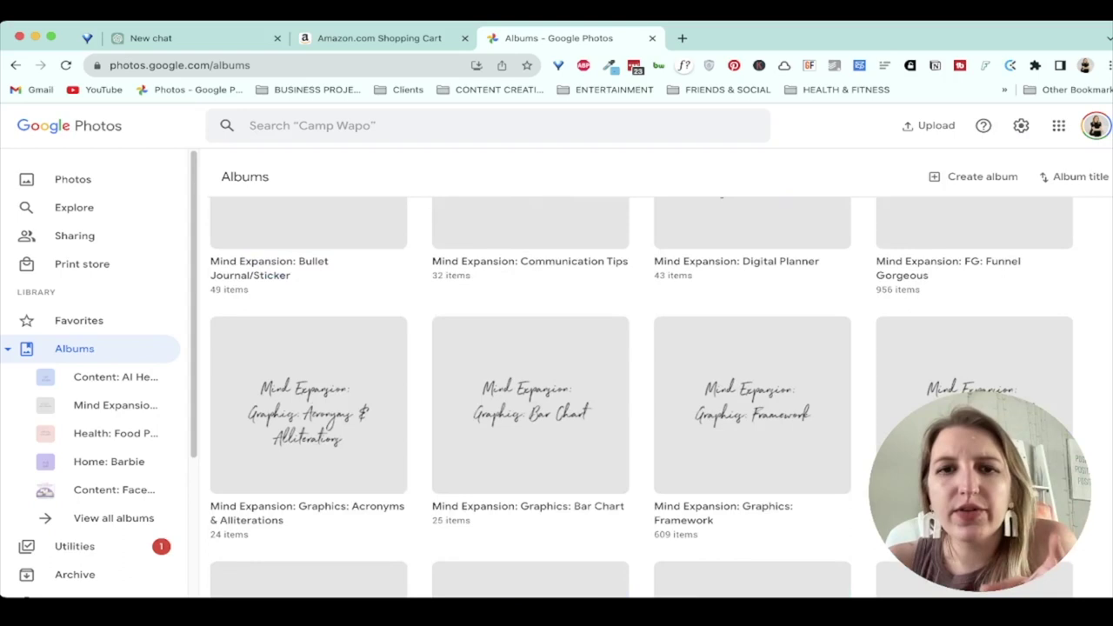
scroll(643, 391, down, 10)
scroll(643, 391, up, 15)
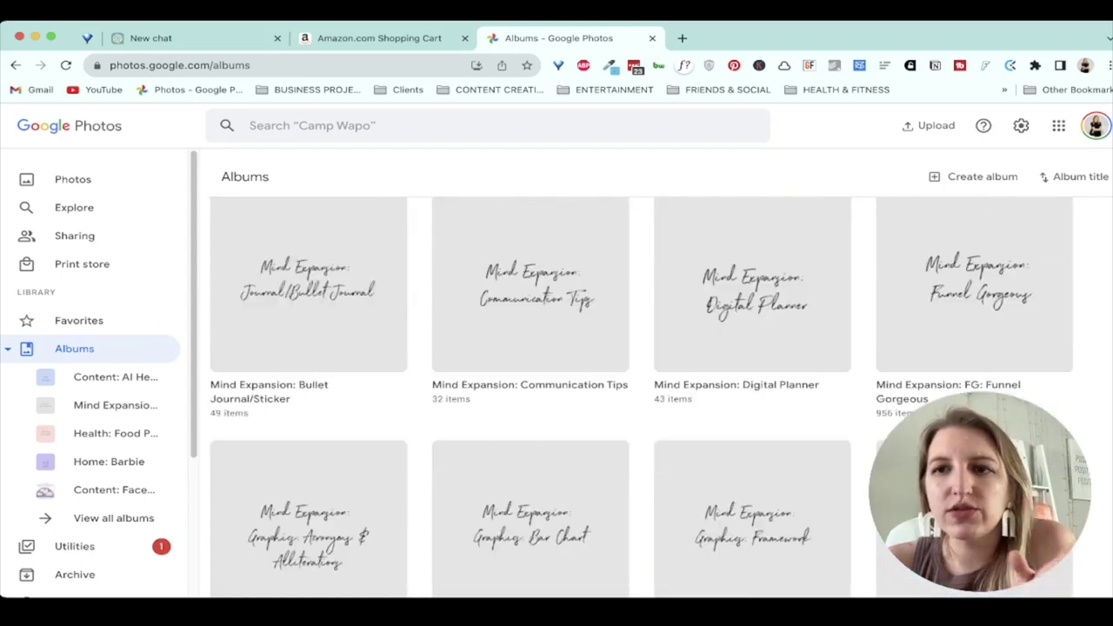
Step: Sort the albums by most recent photo and look over the reordered overview
click(1078, 177)
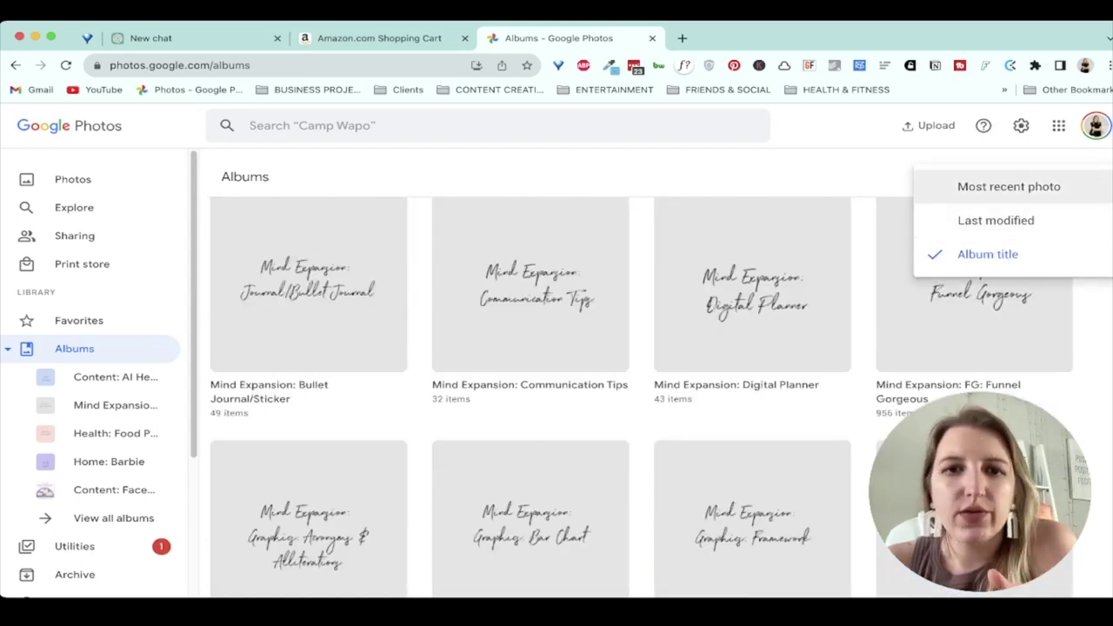
click(1009, 186)
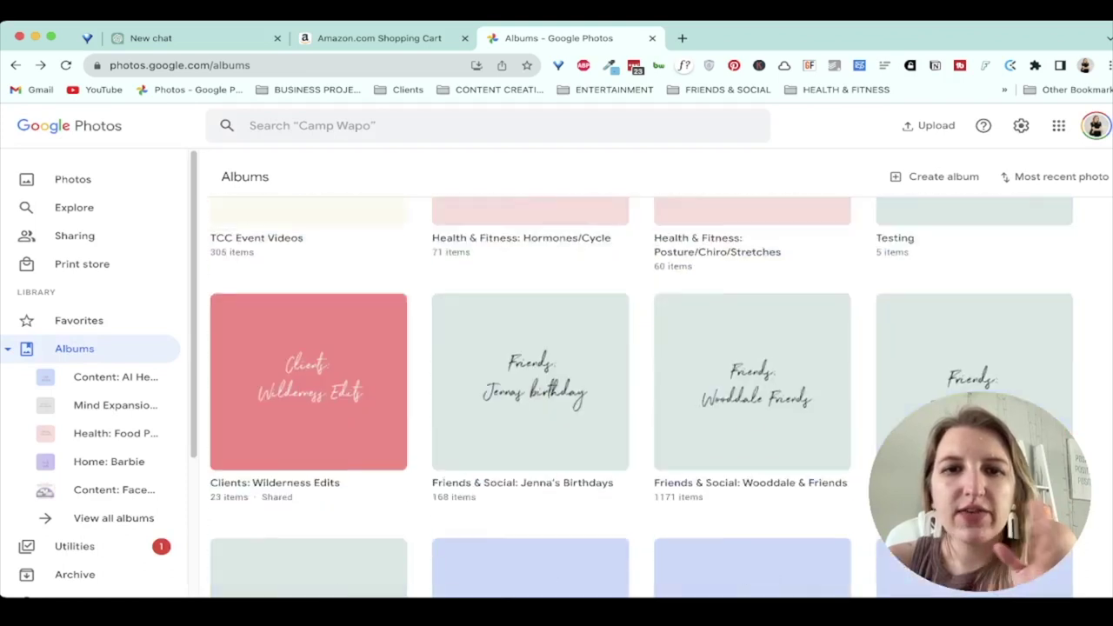
scroll(643, 391, down, 4)
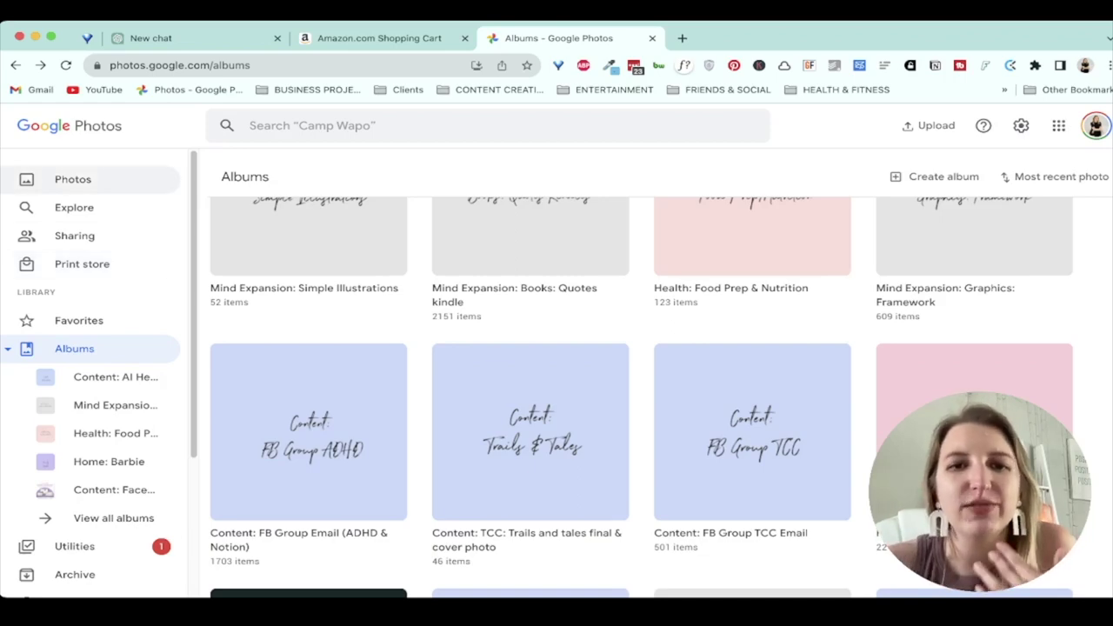
Step: Open the main photo library and look through the photos, videos and screenshots saved over the past days
click(73, 179)
scroll(643, 374, down, 5)
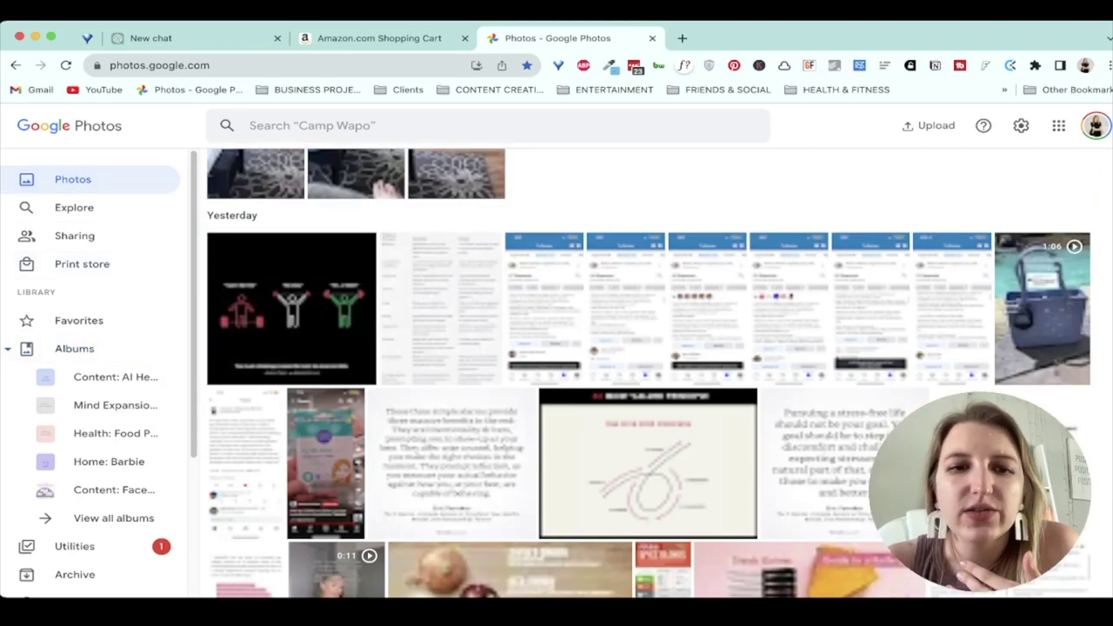
scroll(649, 373, down, 15)
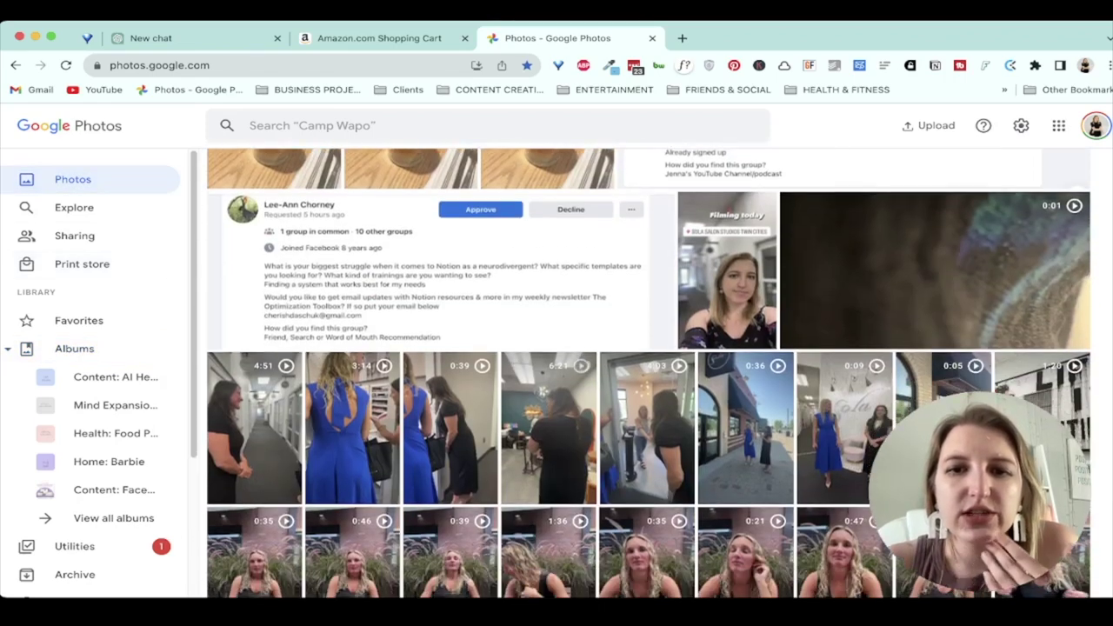
scroll(649, 373, down, 15)
scroll(649, 373, down, 2)
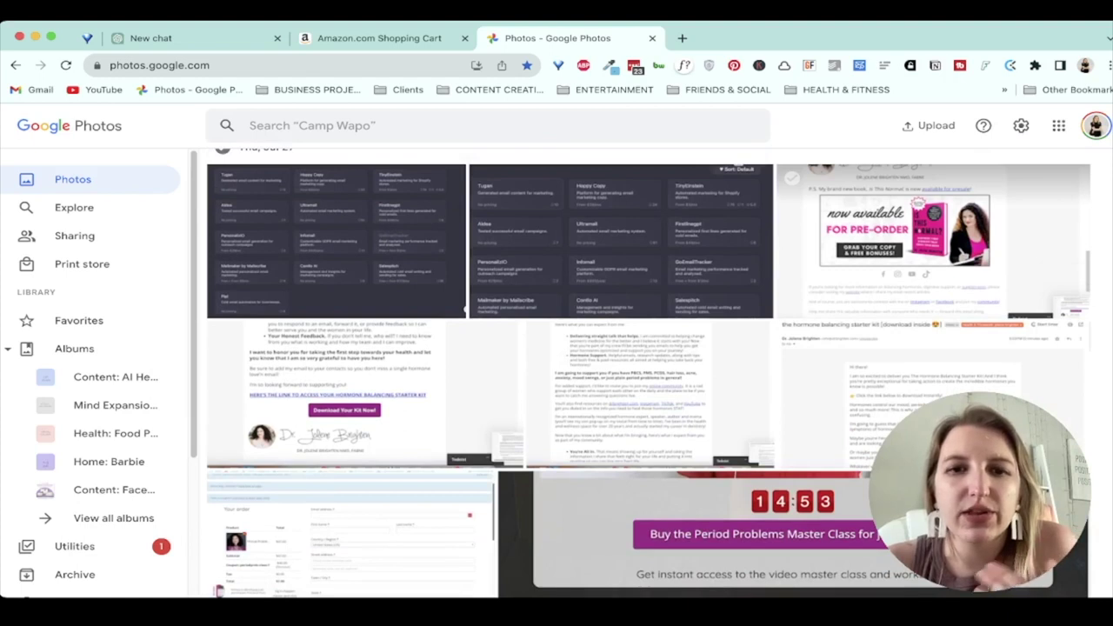
scroll(650, 373, down, 10)
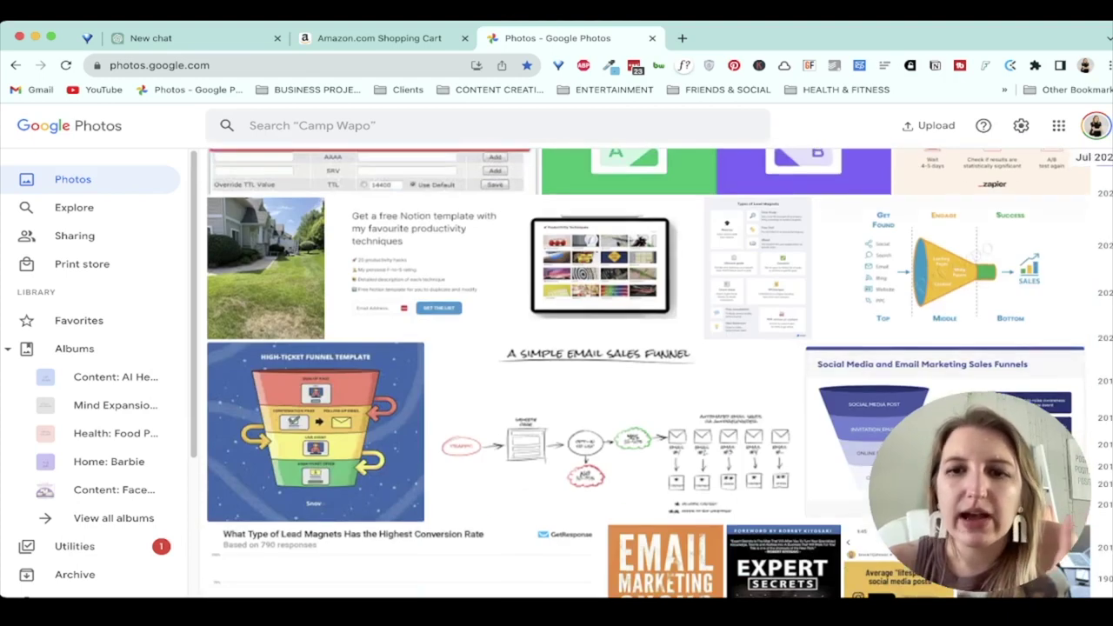
Step: Examine the email funnel graphics, workshop pages, videos and group request screenshots saved in late July, and return to the newest photos
scroll(650, 373, down, 5)
scroll(649, 373, down, 3)
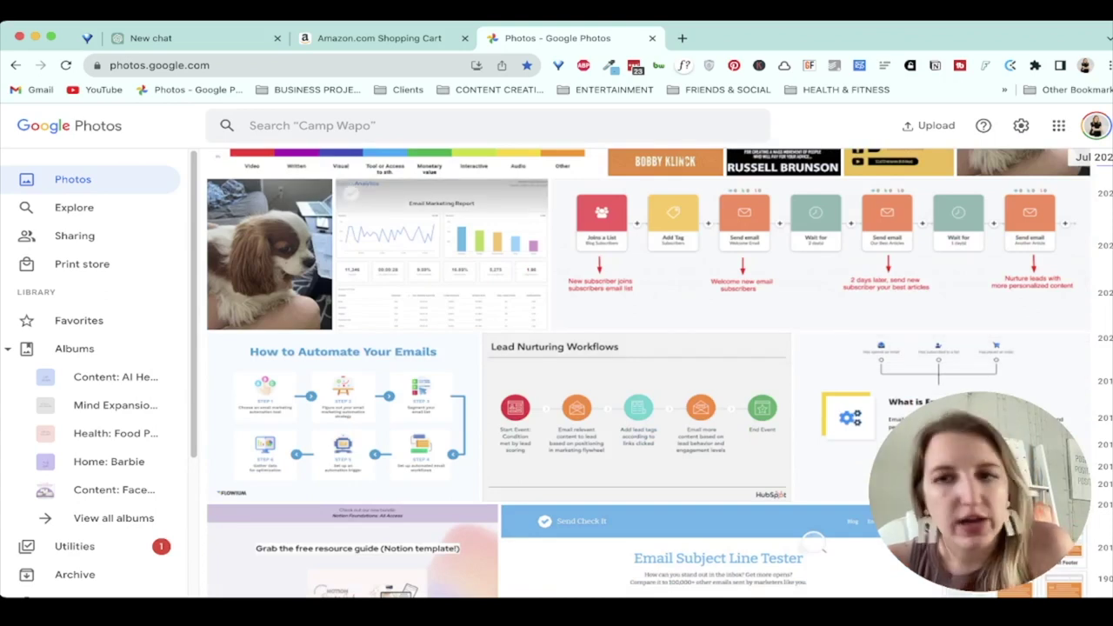
scroll(649, 373, down, 20)
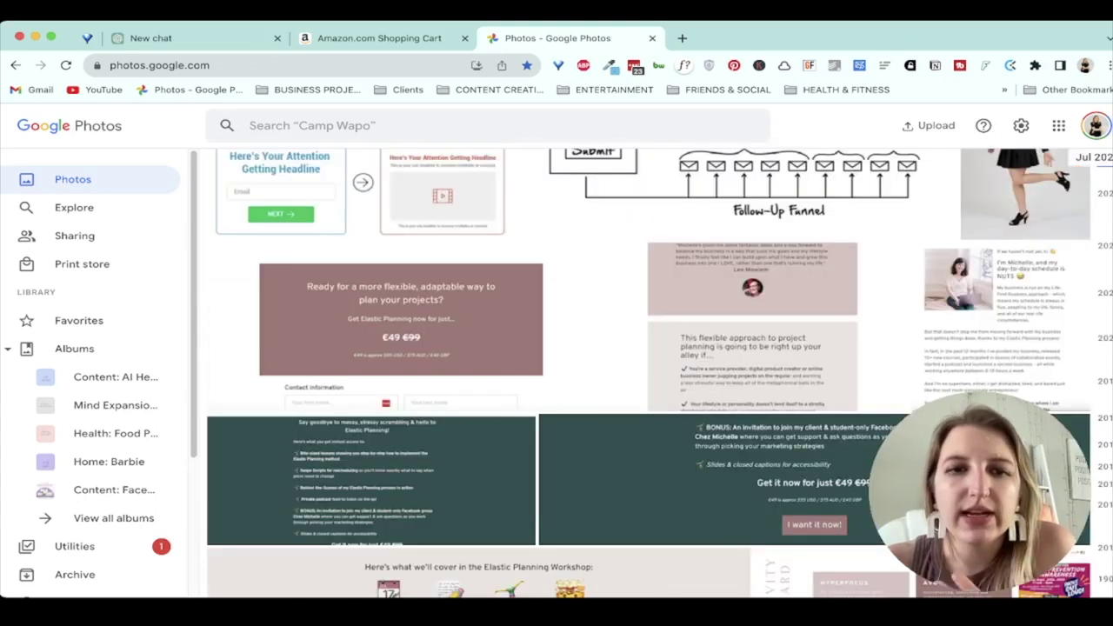
scroll(648, 373, down, 20)
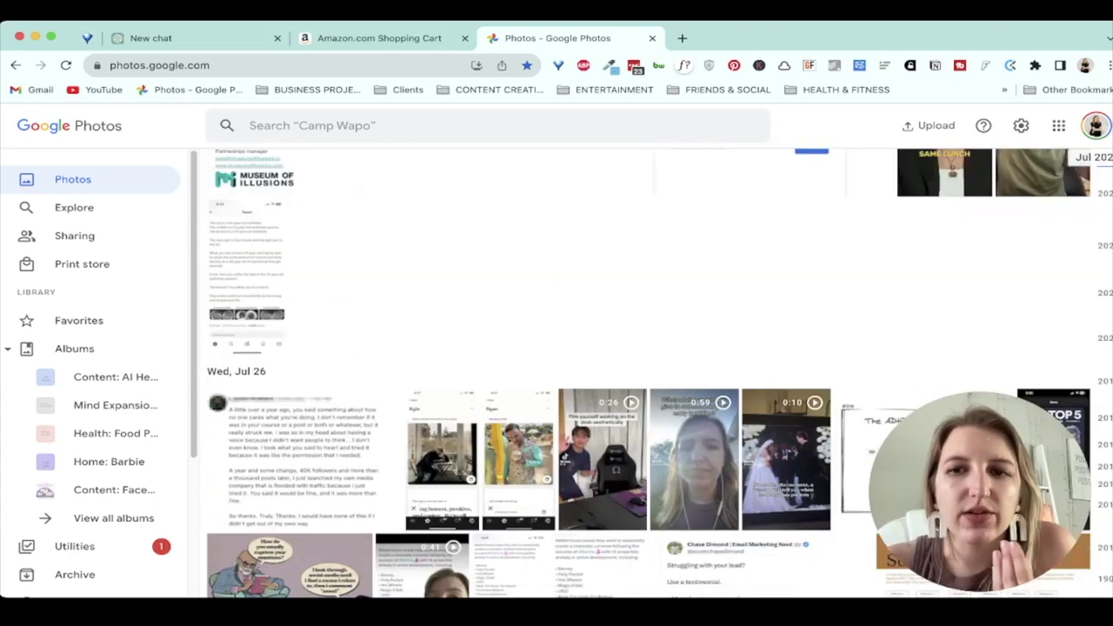
scroll(649, 373, down, 15)
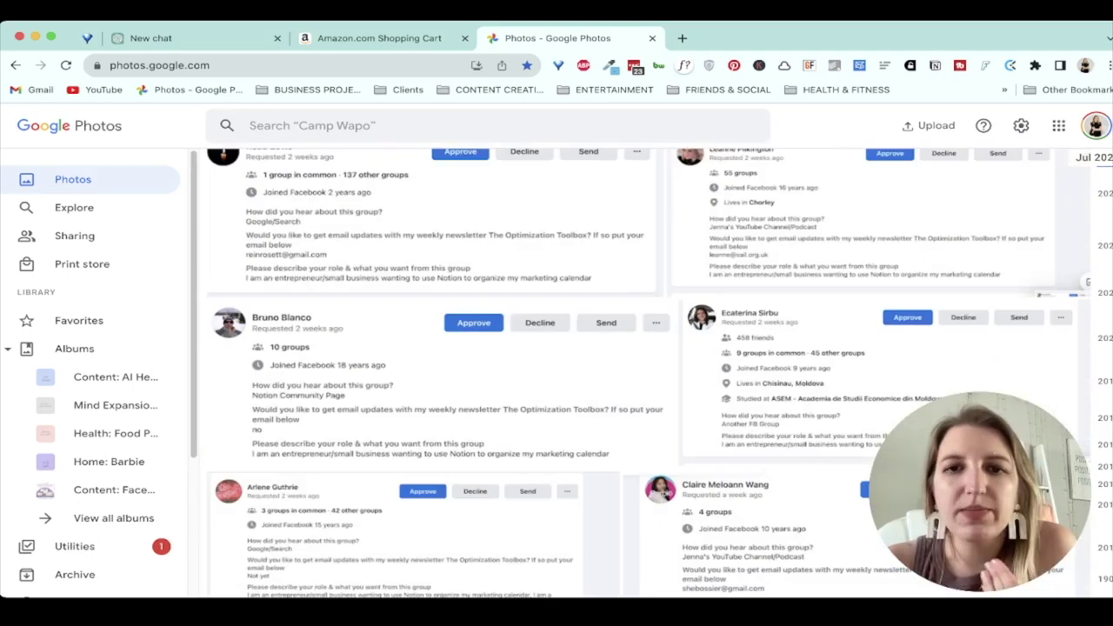
scroll(649, 373, down, 20)
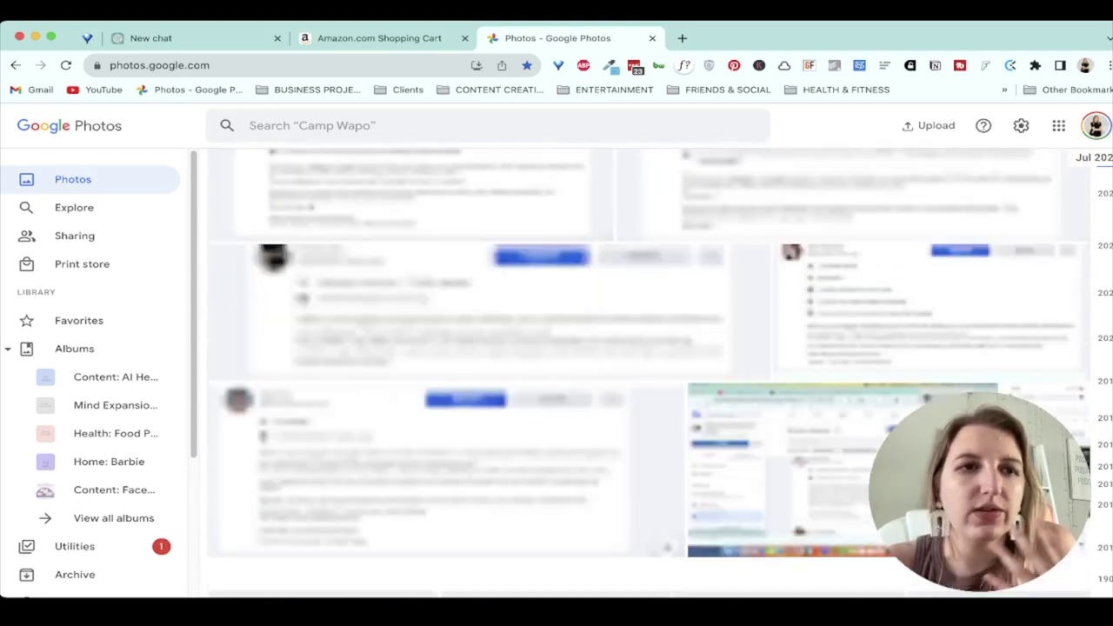
scroll(649, 373, down, 20)
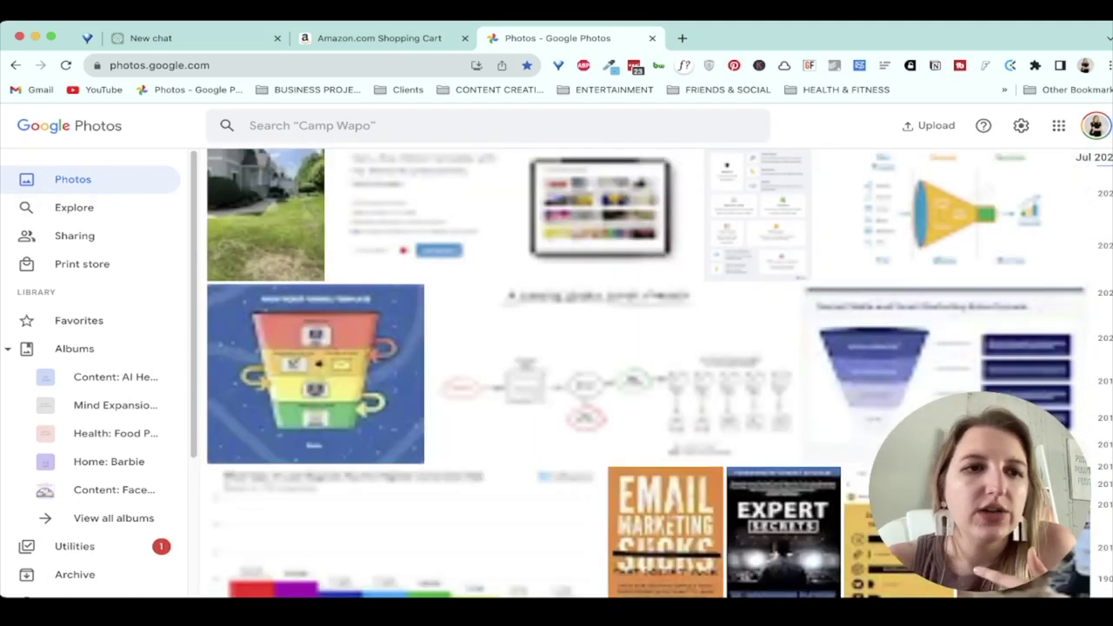
click(72, 179)
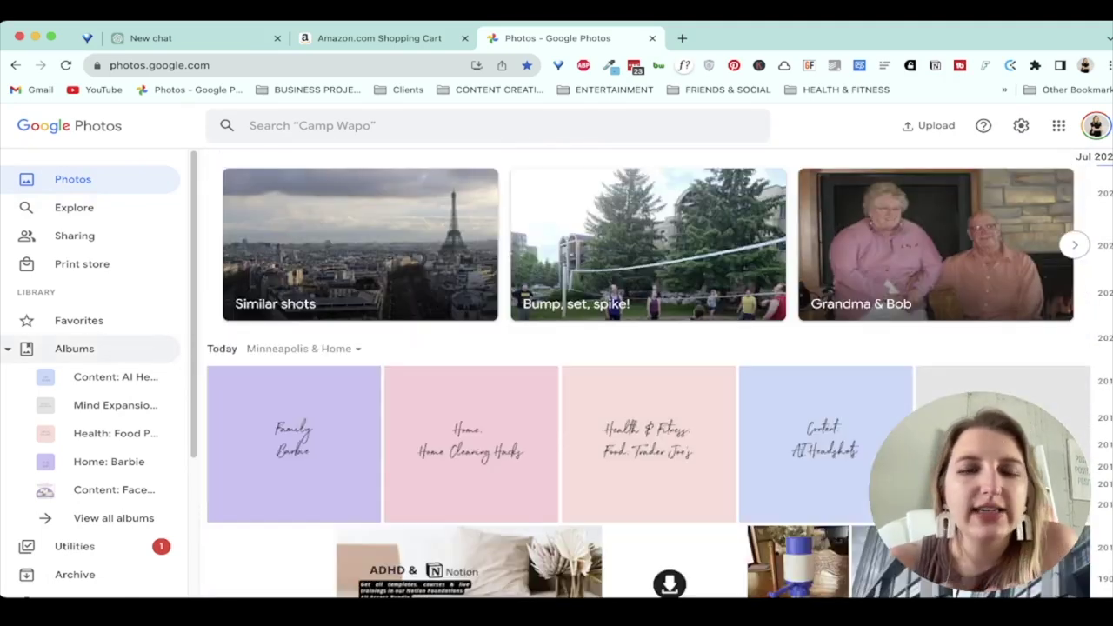
Step: Open the albums overview and look through the category-named albums sorted by most recent photo
click(74, 347)
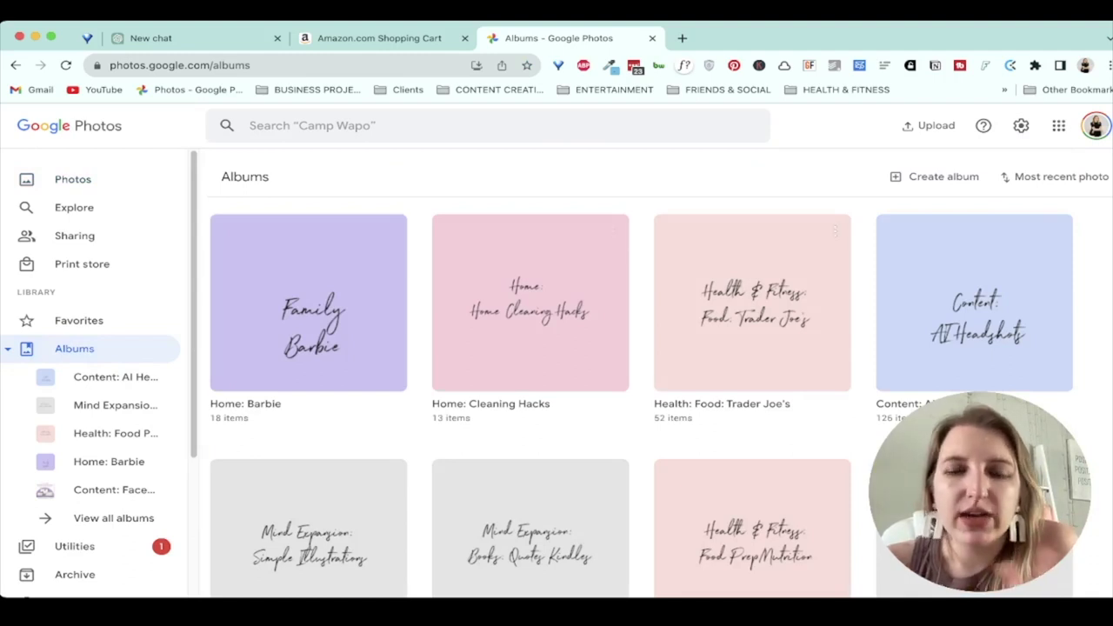
scroll(643, 391, down, 5)
scroll(644, 392, down, 15)
scroll(643, 391, down, 15)
scroll(643, 391, down, 5)
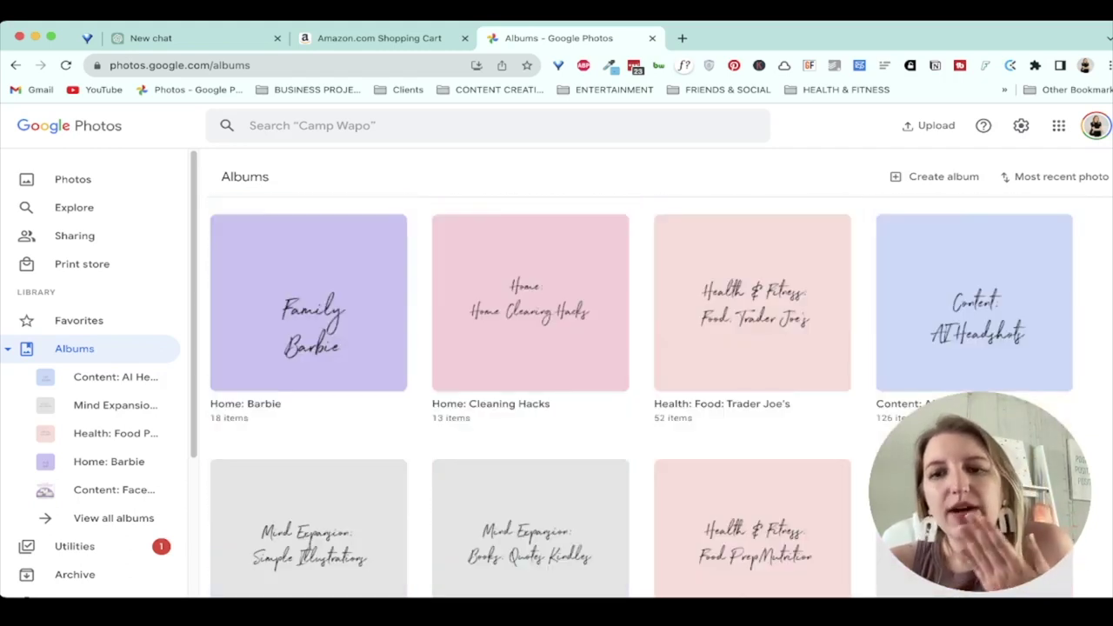